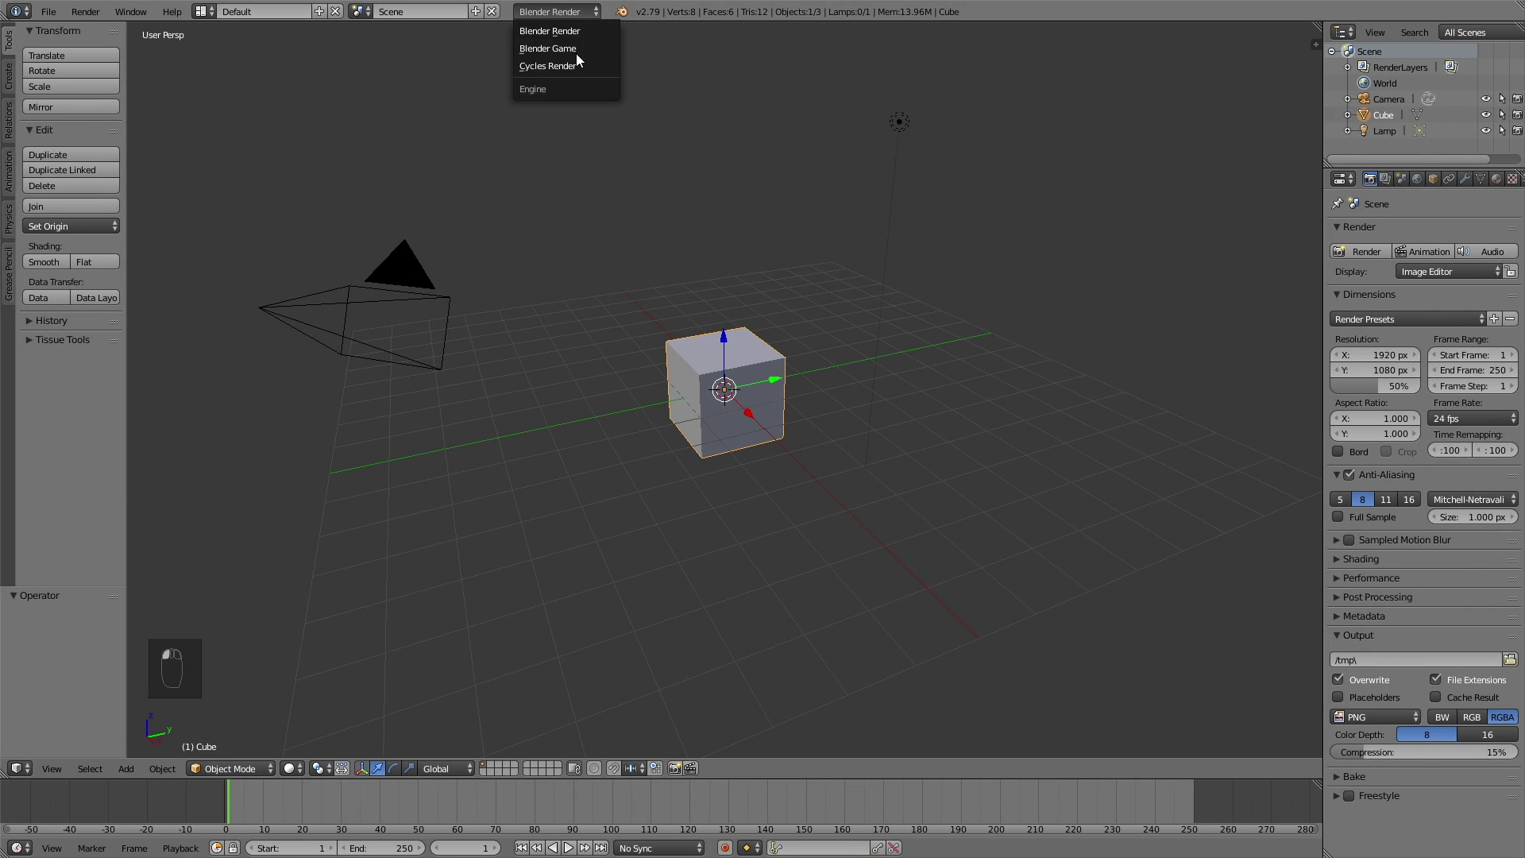
# Switch the render engine to Cycles Render and delete the default cube
pyautogui.click(573, 60)
pyautogui.press('x')
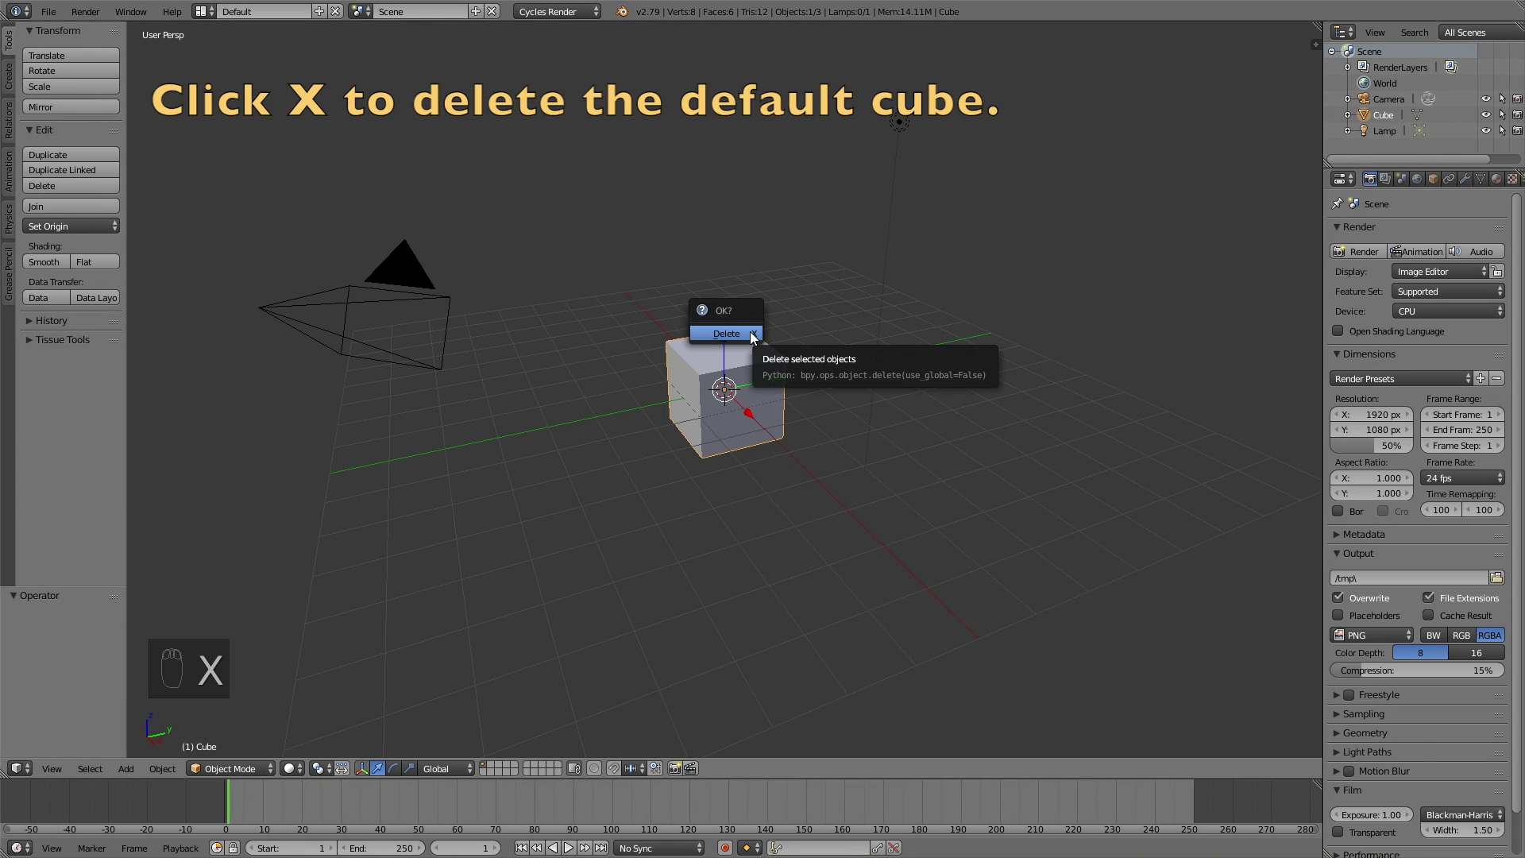
pyautogui.click(751, 333)
# Add a UV sphere mesh at the centre of the scene
pyautogui.hotkey('shift', 'a')
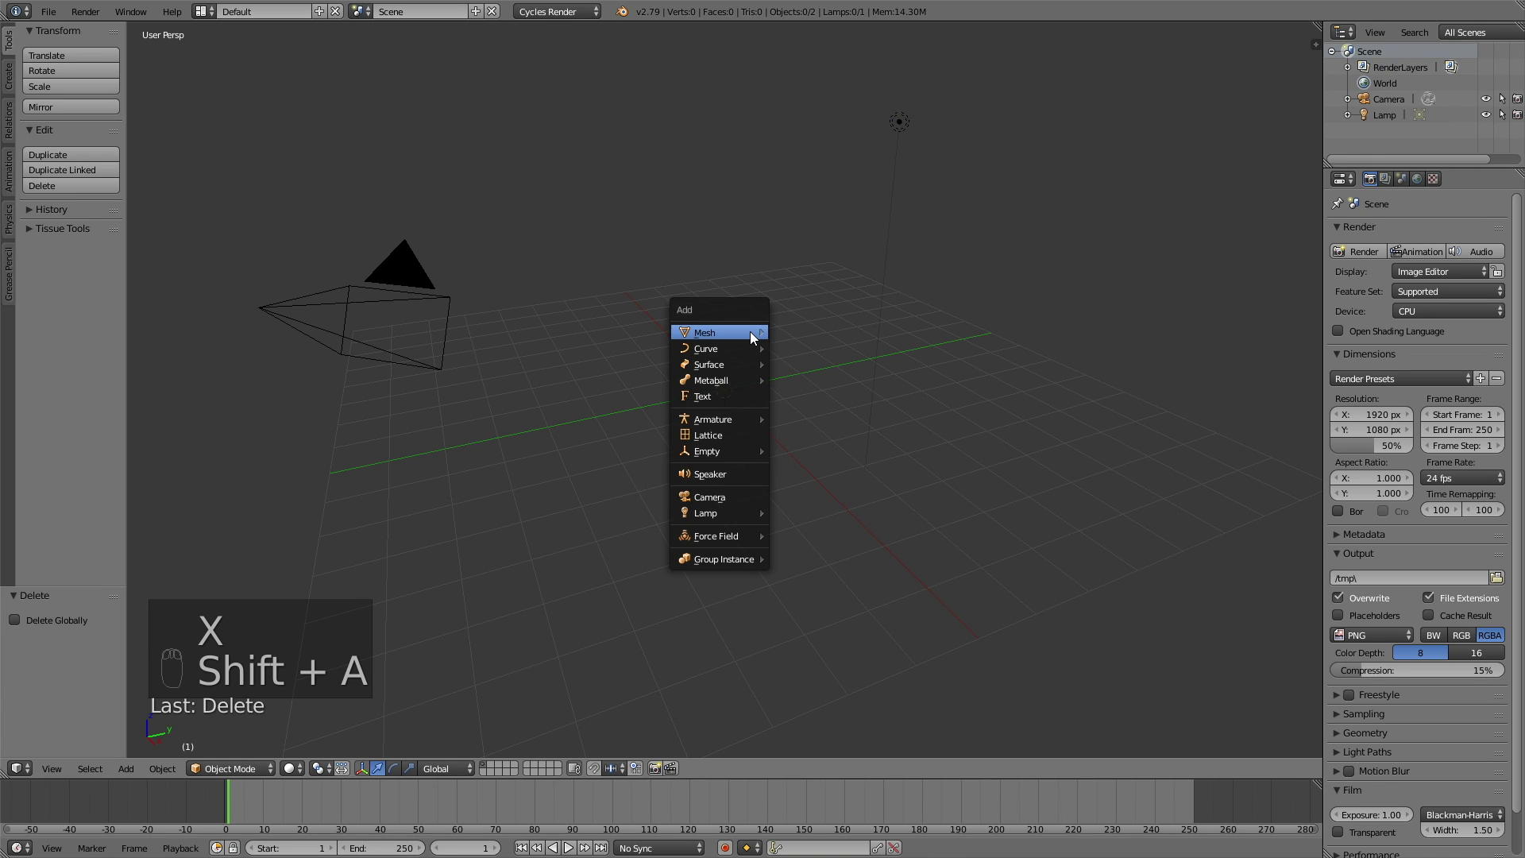
pyautogui.moveTo(750, 333)
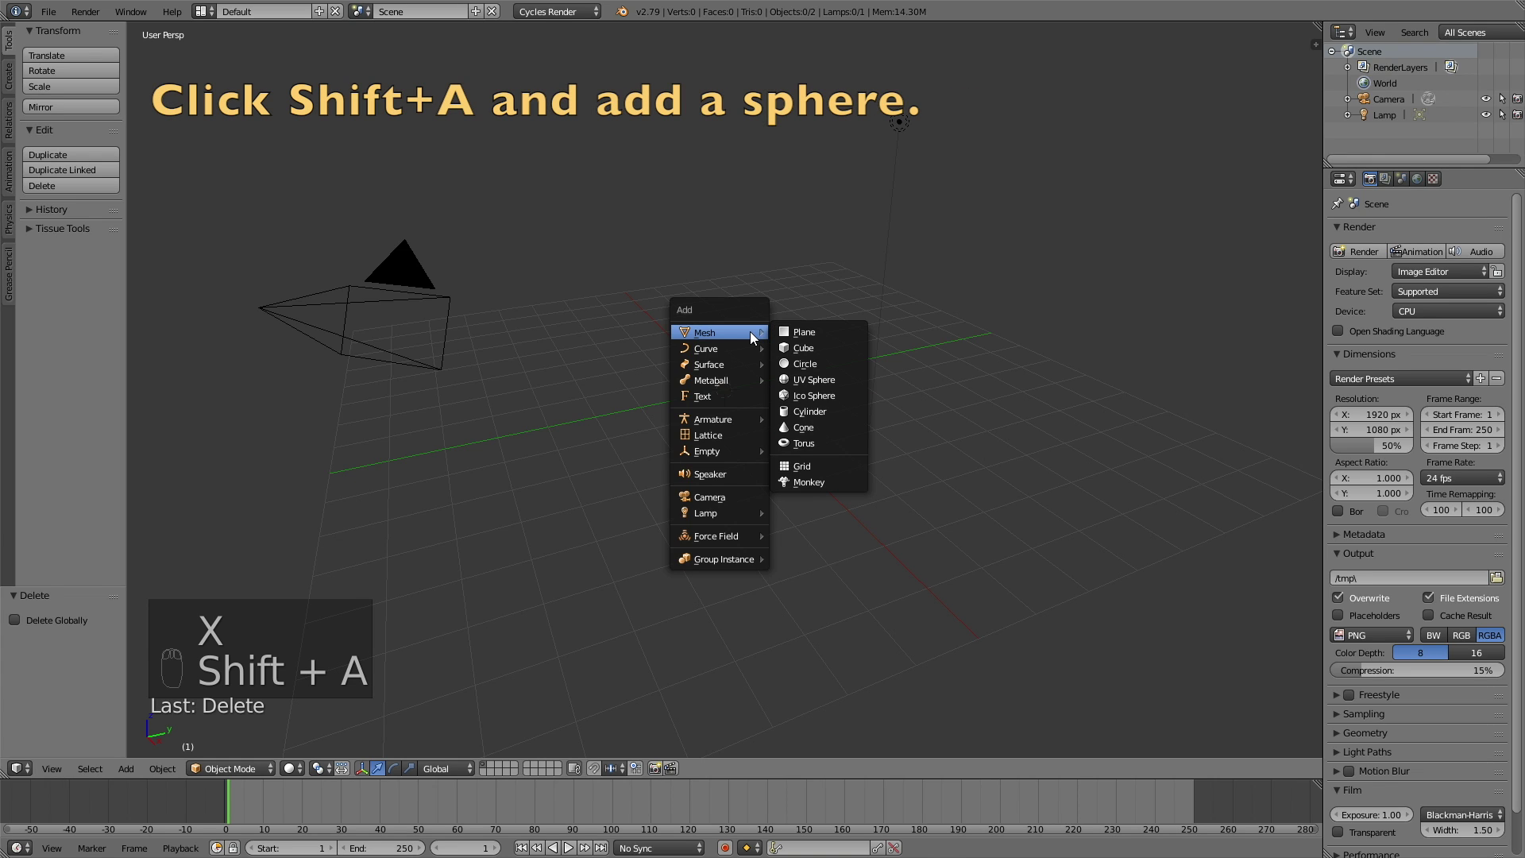
pyautogui.click(827, 374)
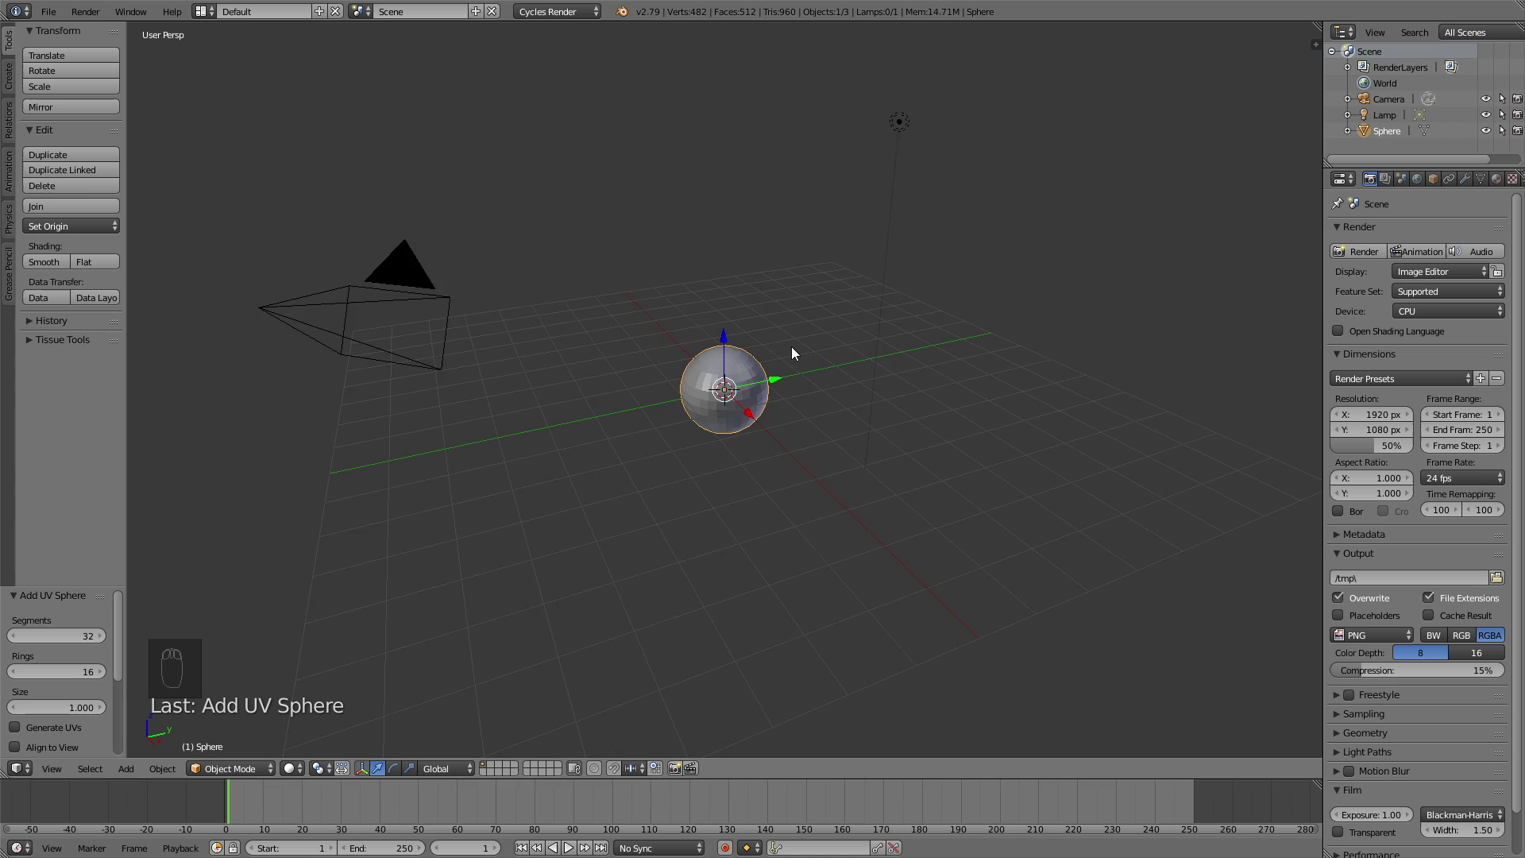
# Add a Subdivision Surface modifier to the sphere with 3 view and 3 render subdivisions, and shade it smooth
pyautogui.scroll(5, 819, 339)
pyautogui.click(1466, 179)
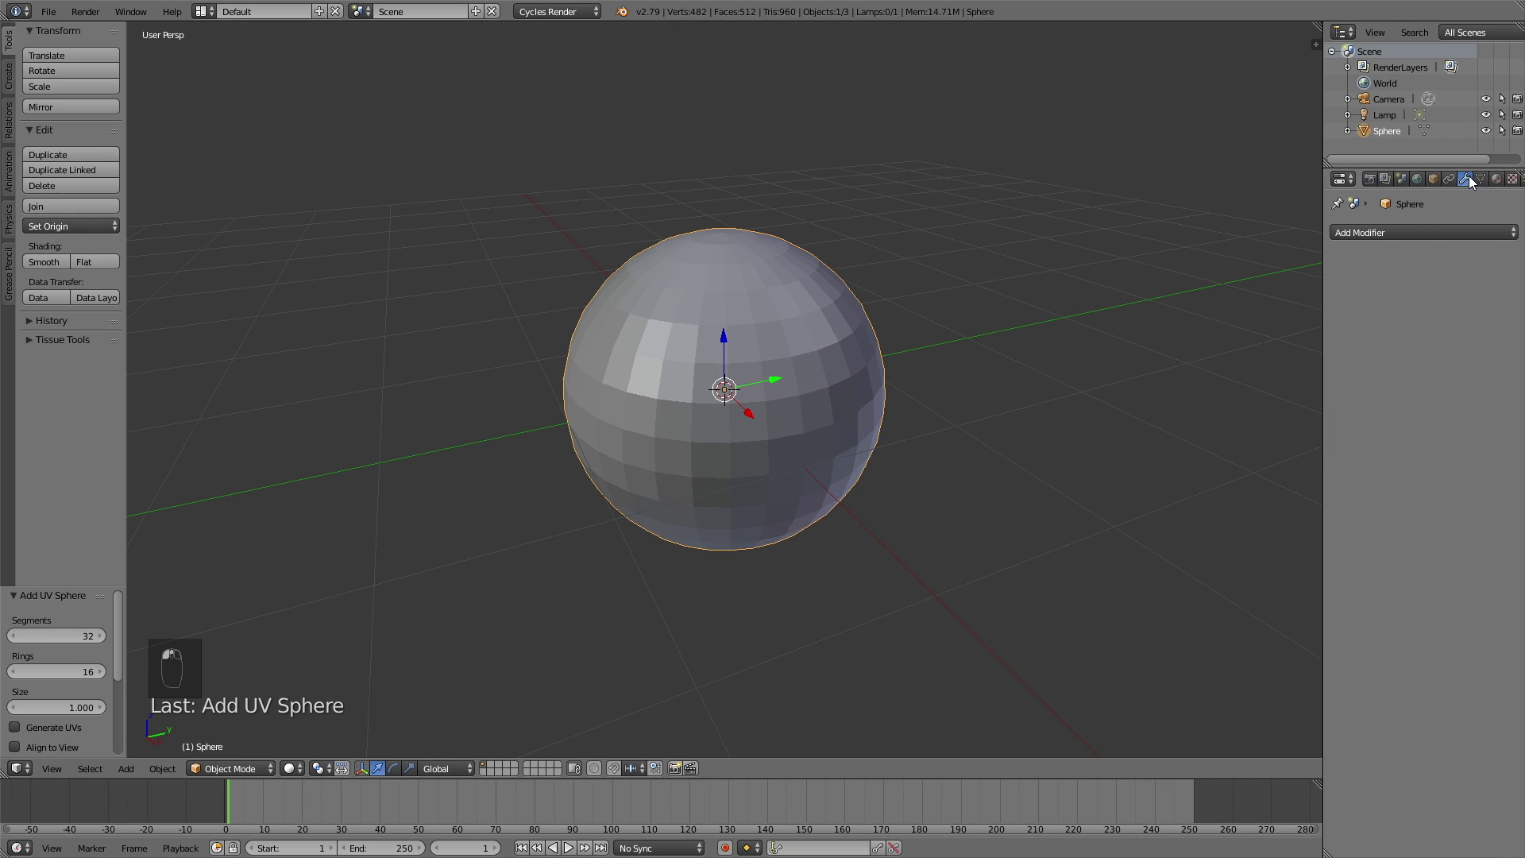
pyautogui.click(1409, 231)
pyautogui.click(1208, 497)
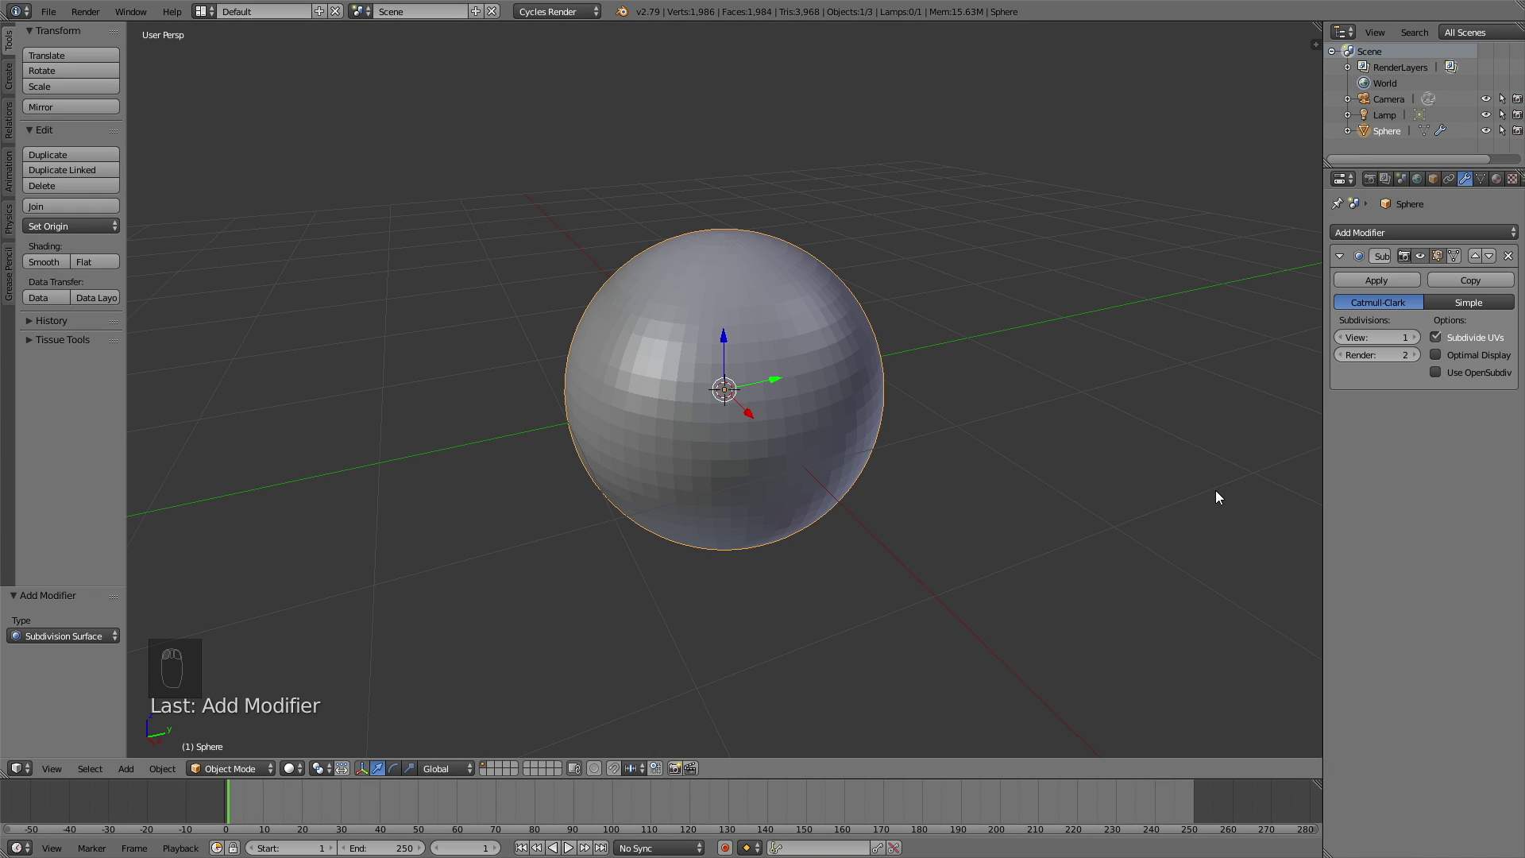
pyautogui.click(1416, 338)
pyautogui.click(1416, 338)
pyautogui.click(1415, 356)
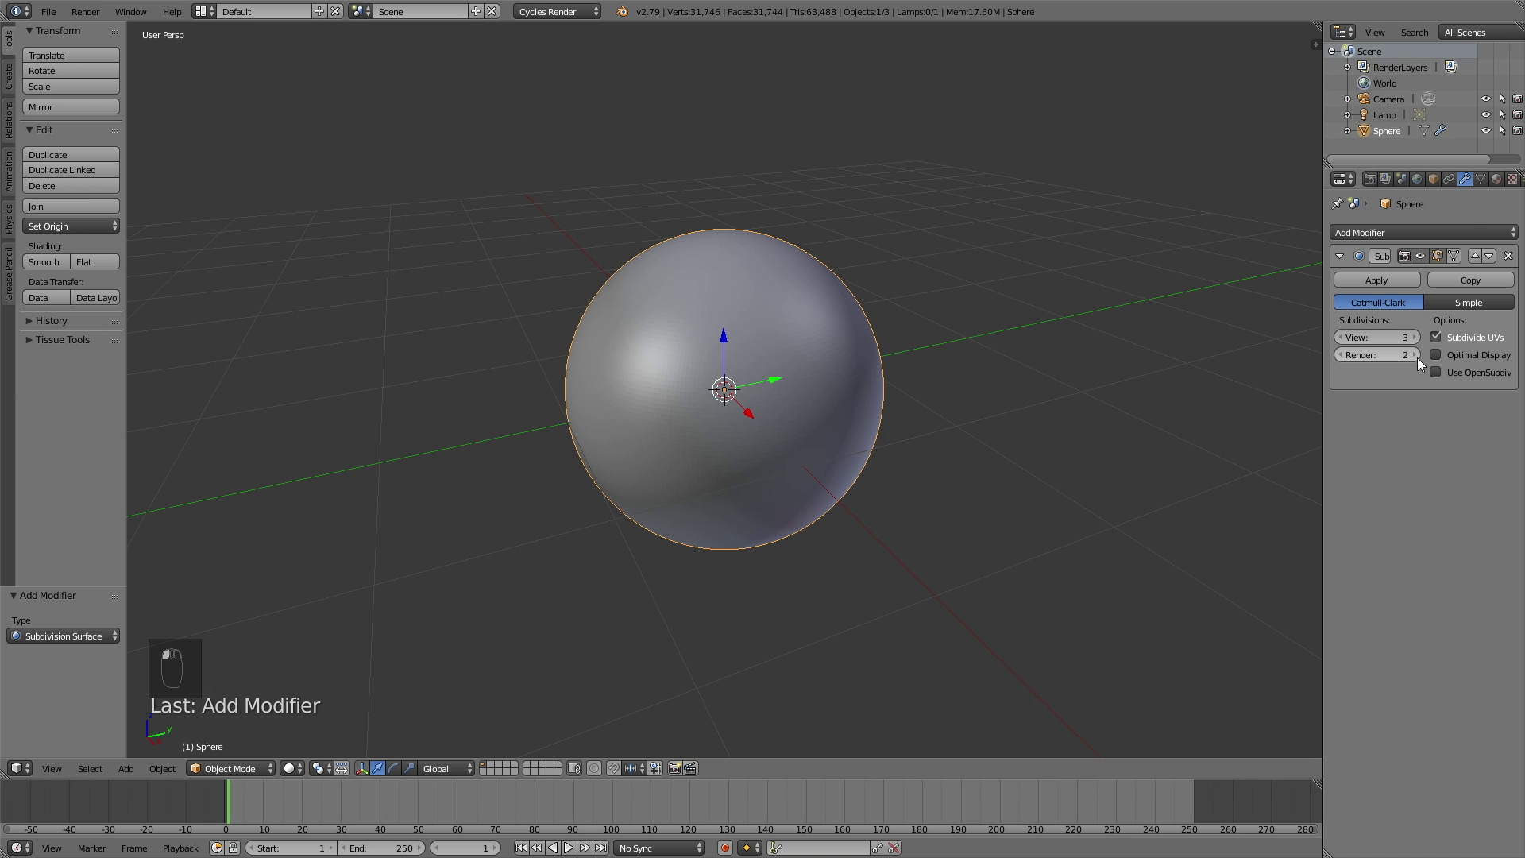
pyautogui.click(49, 261)
pyautogui.scroll(-3, 739, 238)
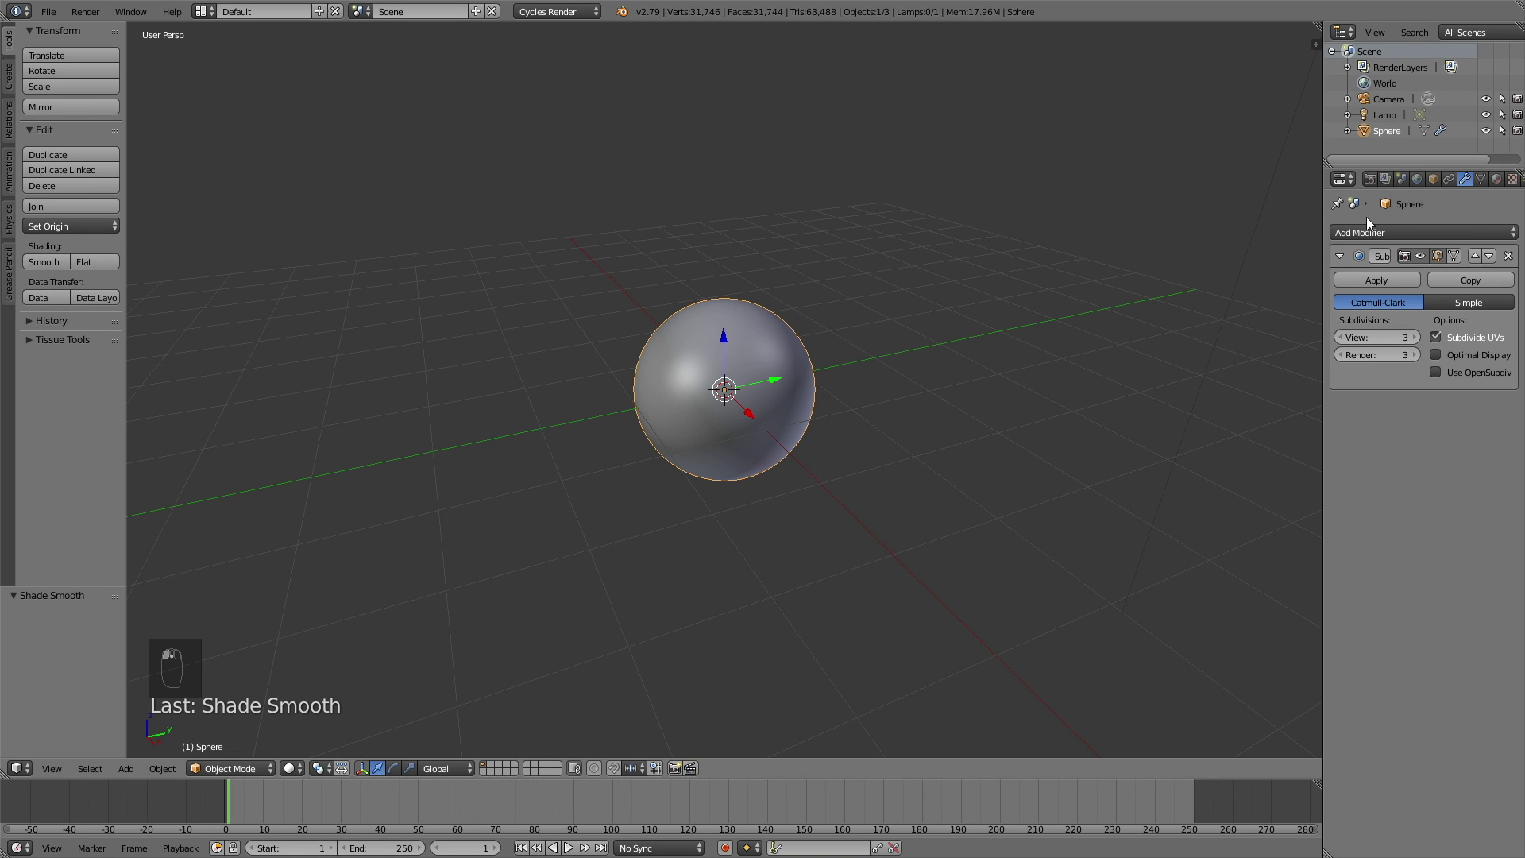
# Add a particle system to the sphere and set its particle number to 2000
pyautogui.scroll(-2, 1449, 173)
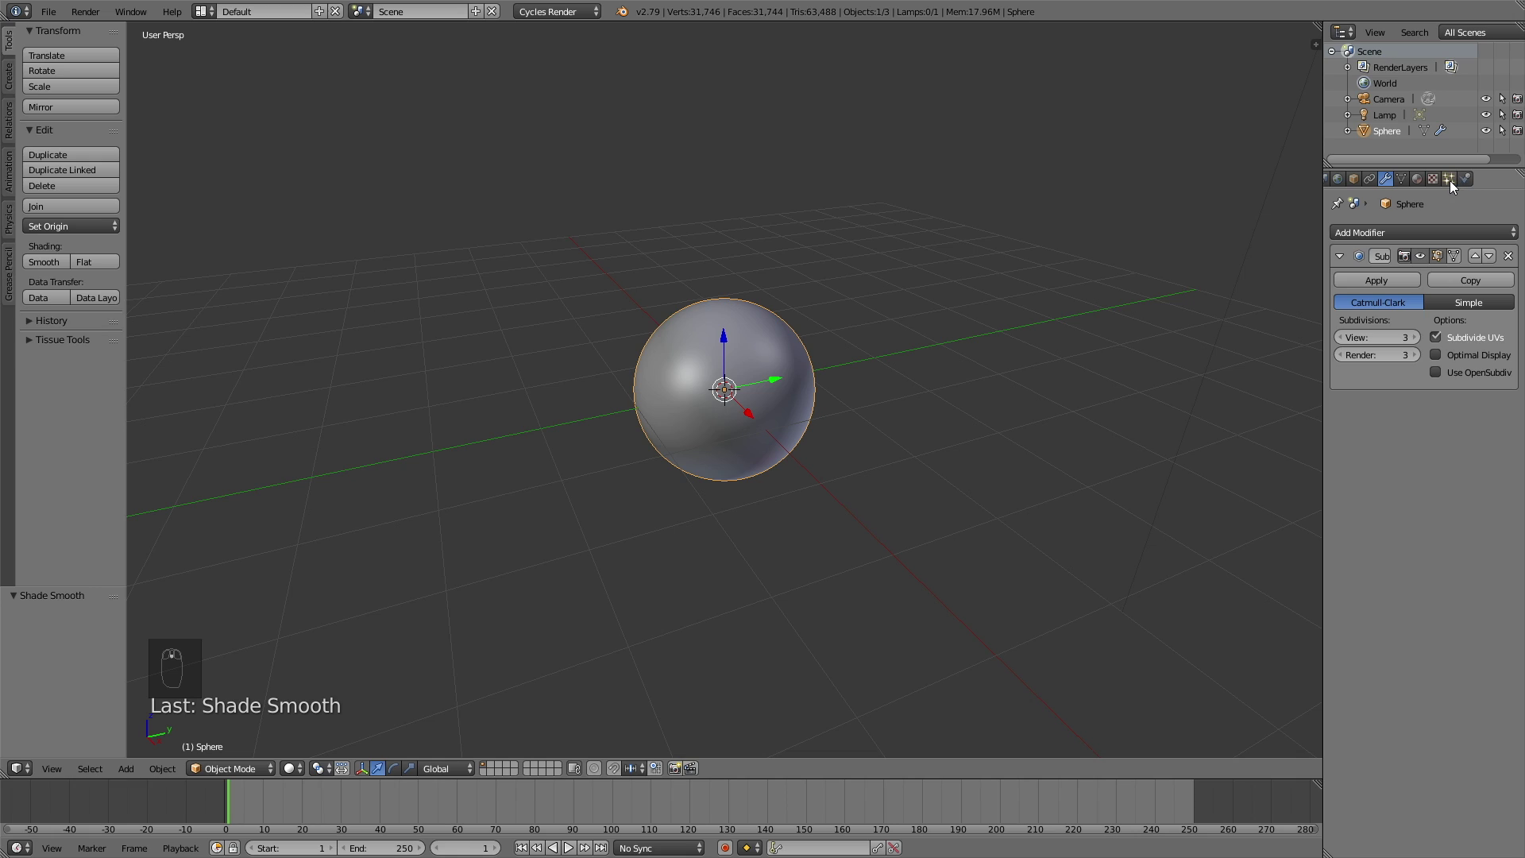
pyautogui.click(1449, 179)
pyautogui.click(1498, 231)
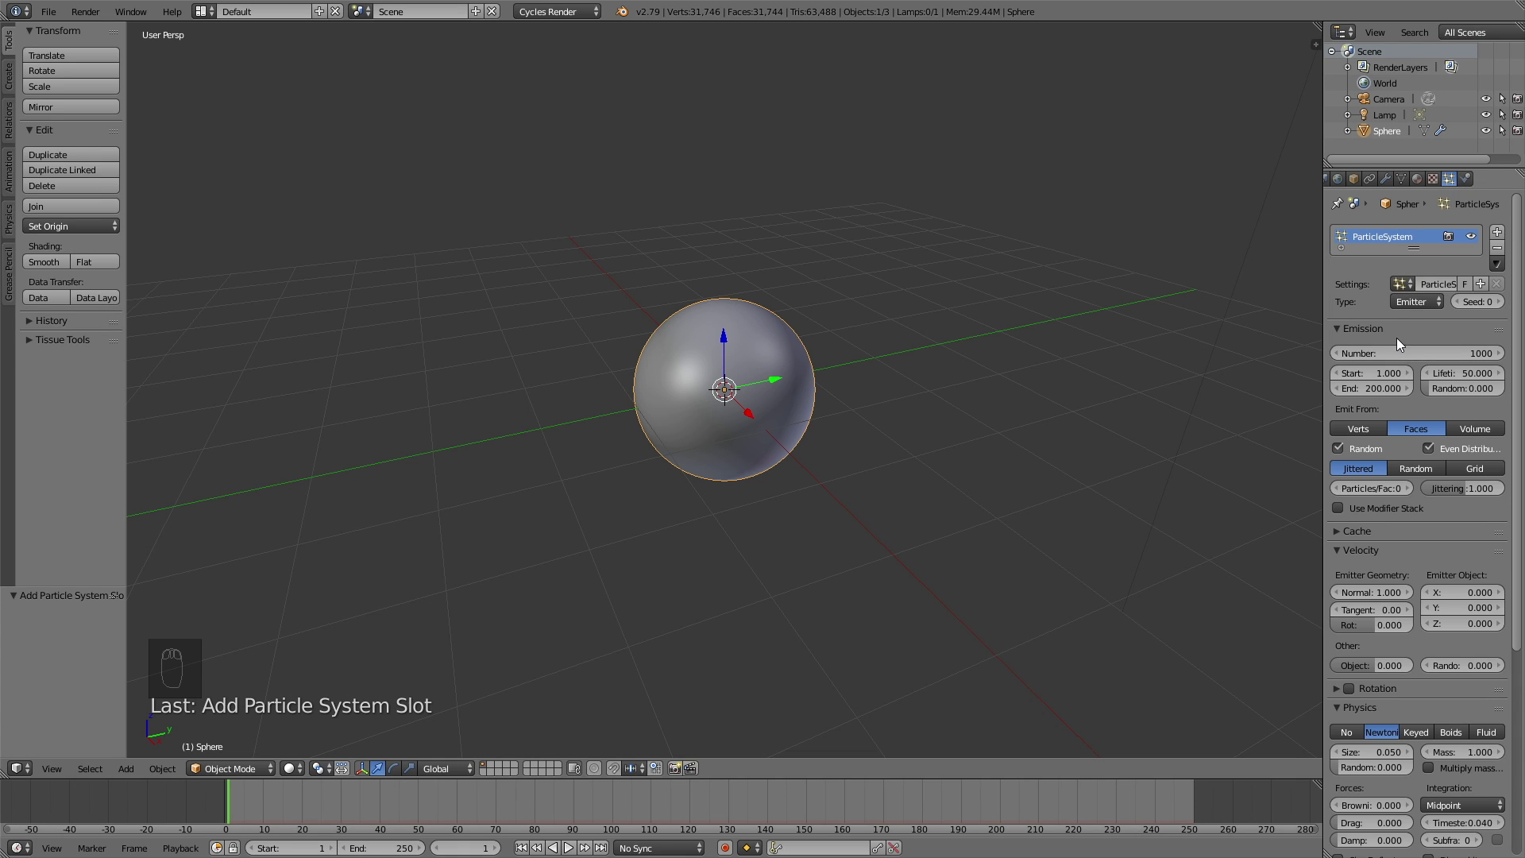
pyautogui.click(1394, 352)
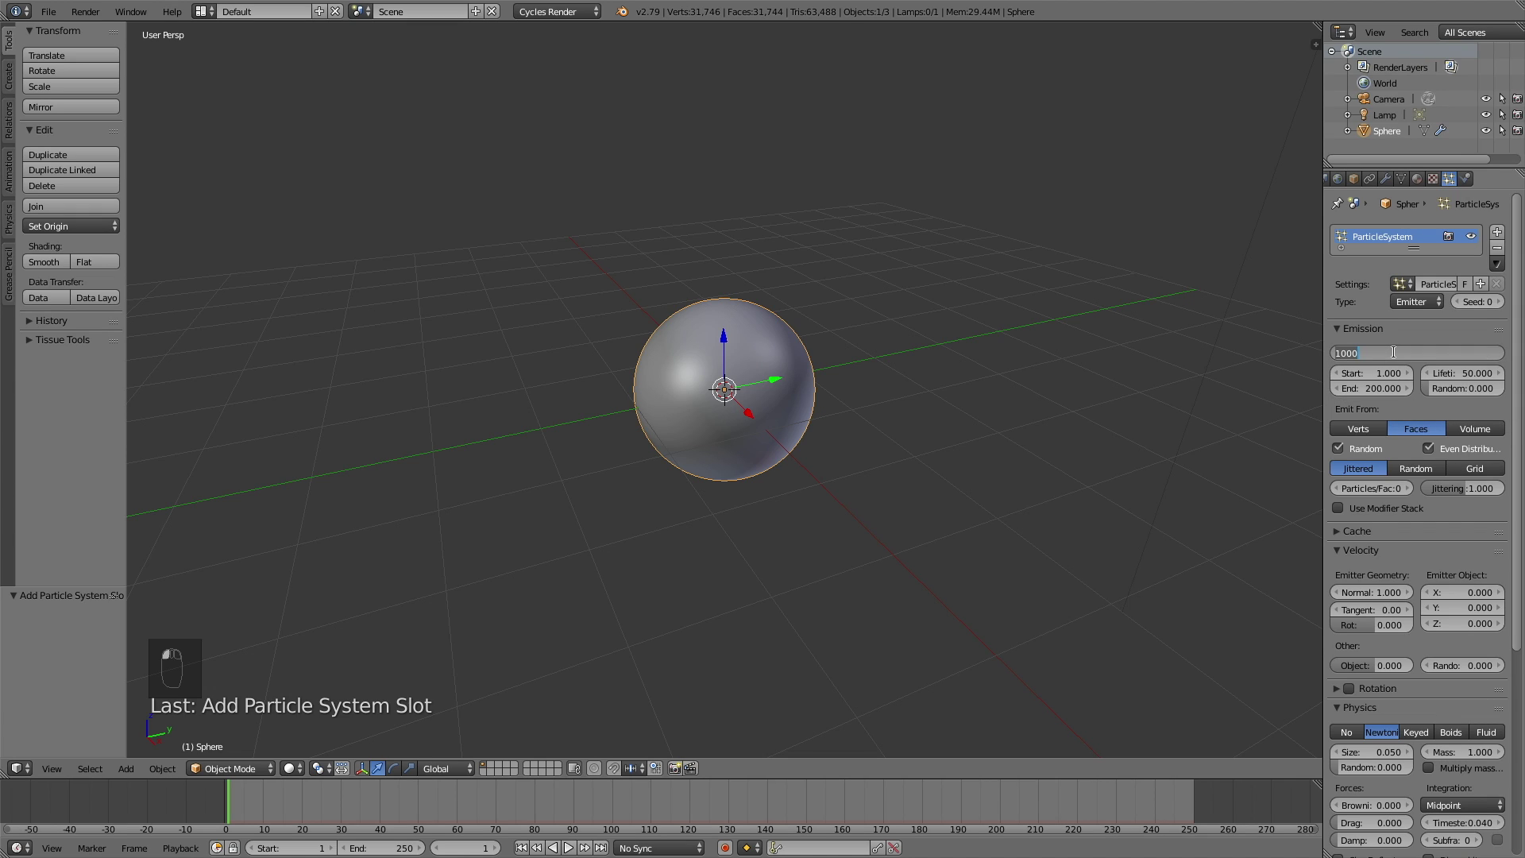
pyautogui.write('2000')
pyautogui.press('Return')
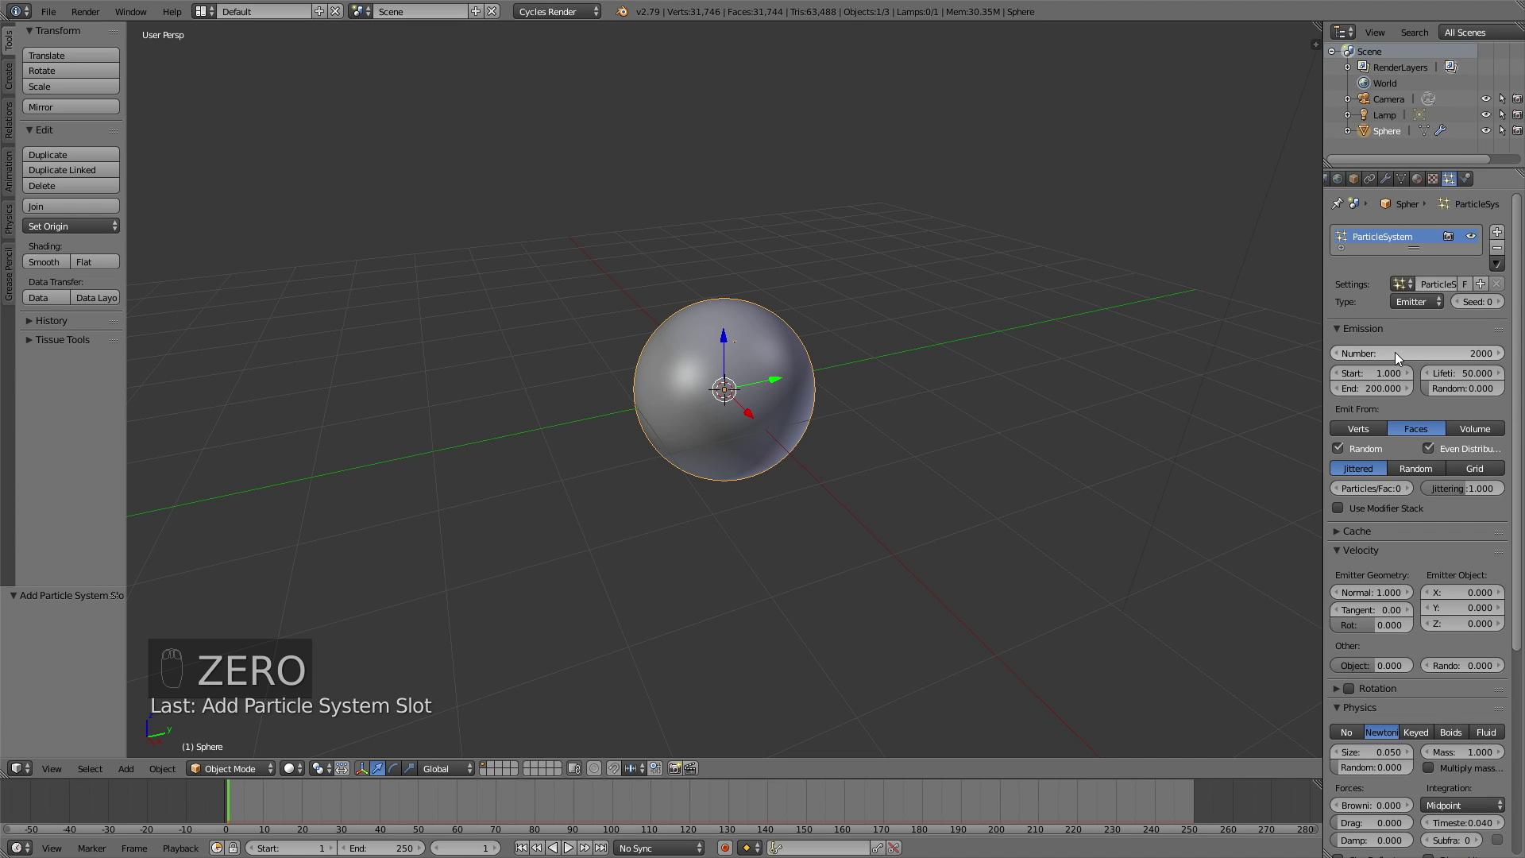
# Change the particle system type to Hair and set the hair length to 0.3
pyautogui.click(1421, 300)
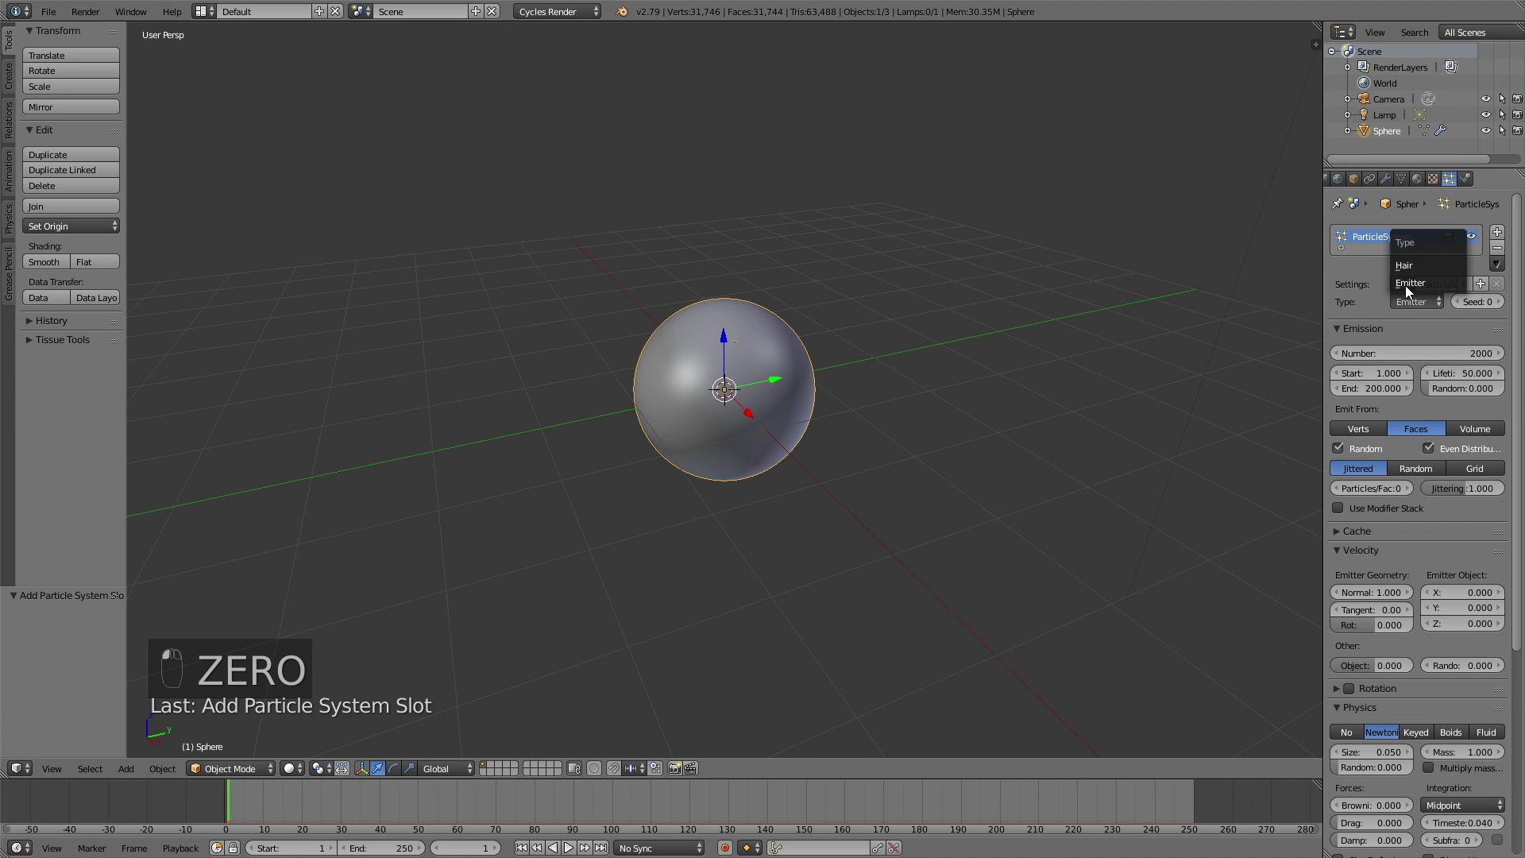
pyautogui.click(1398, 264)
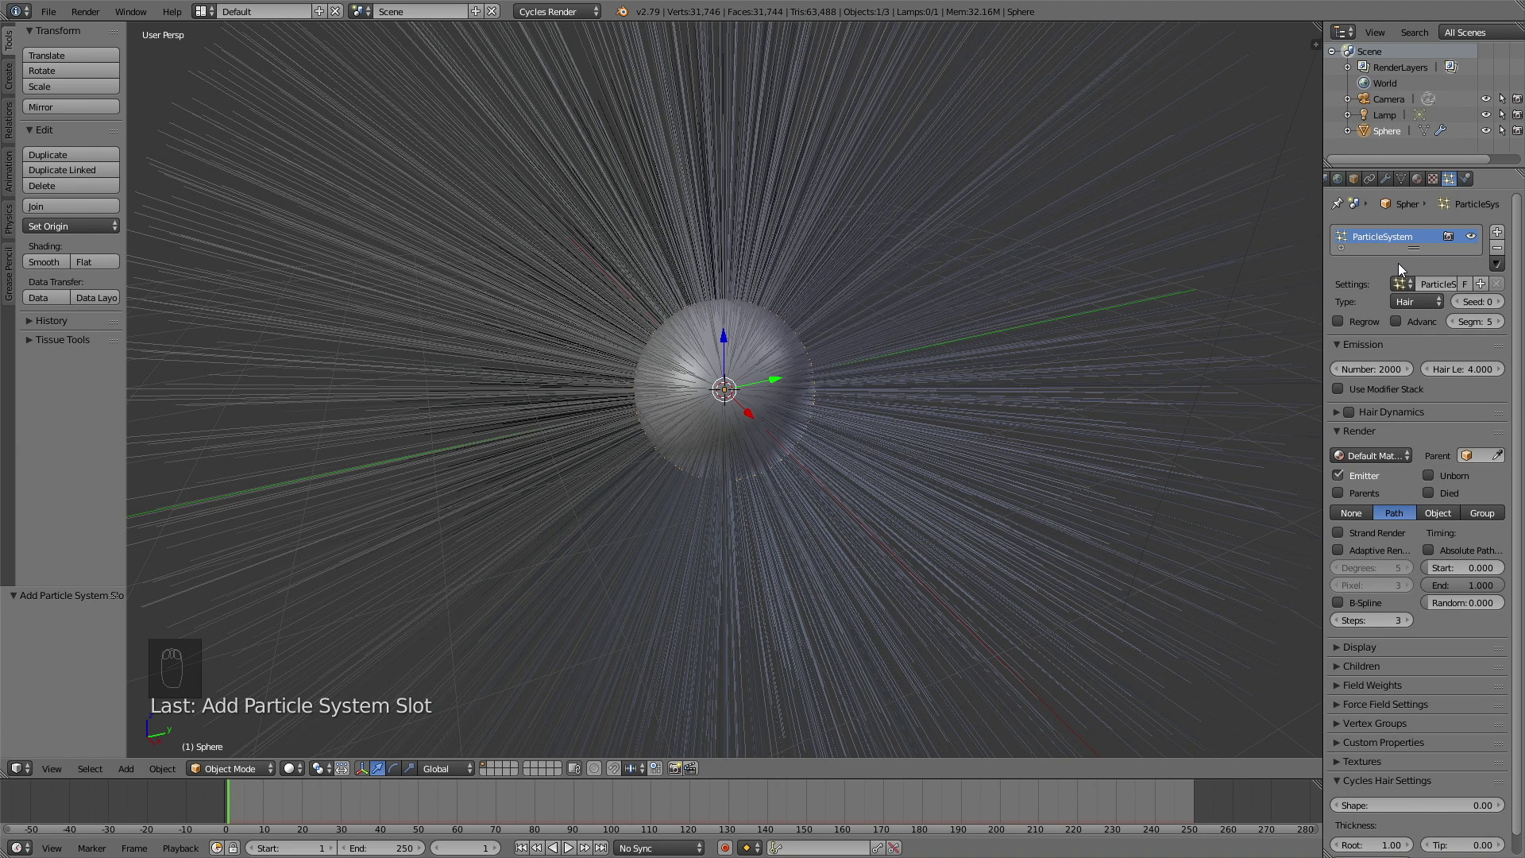
pyautogui.click(1454, 367)
pyautogui.write('0.3')
pyautogui.press('Return')
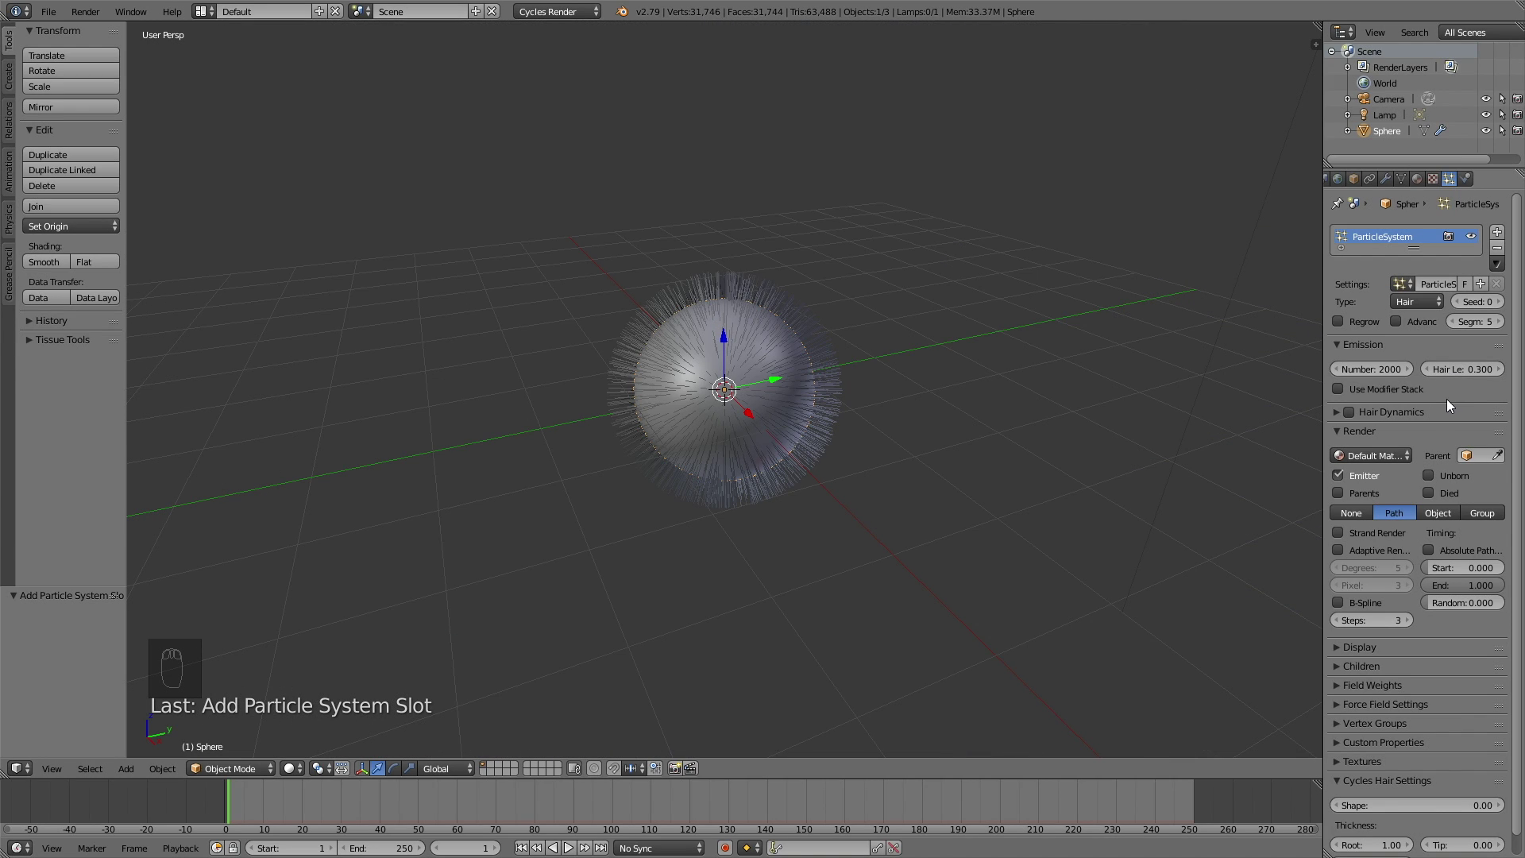
# Enable Simple children for the hair and set their render amount to 500
pyautogui.scroll(-1, 1447, 399)
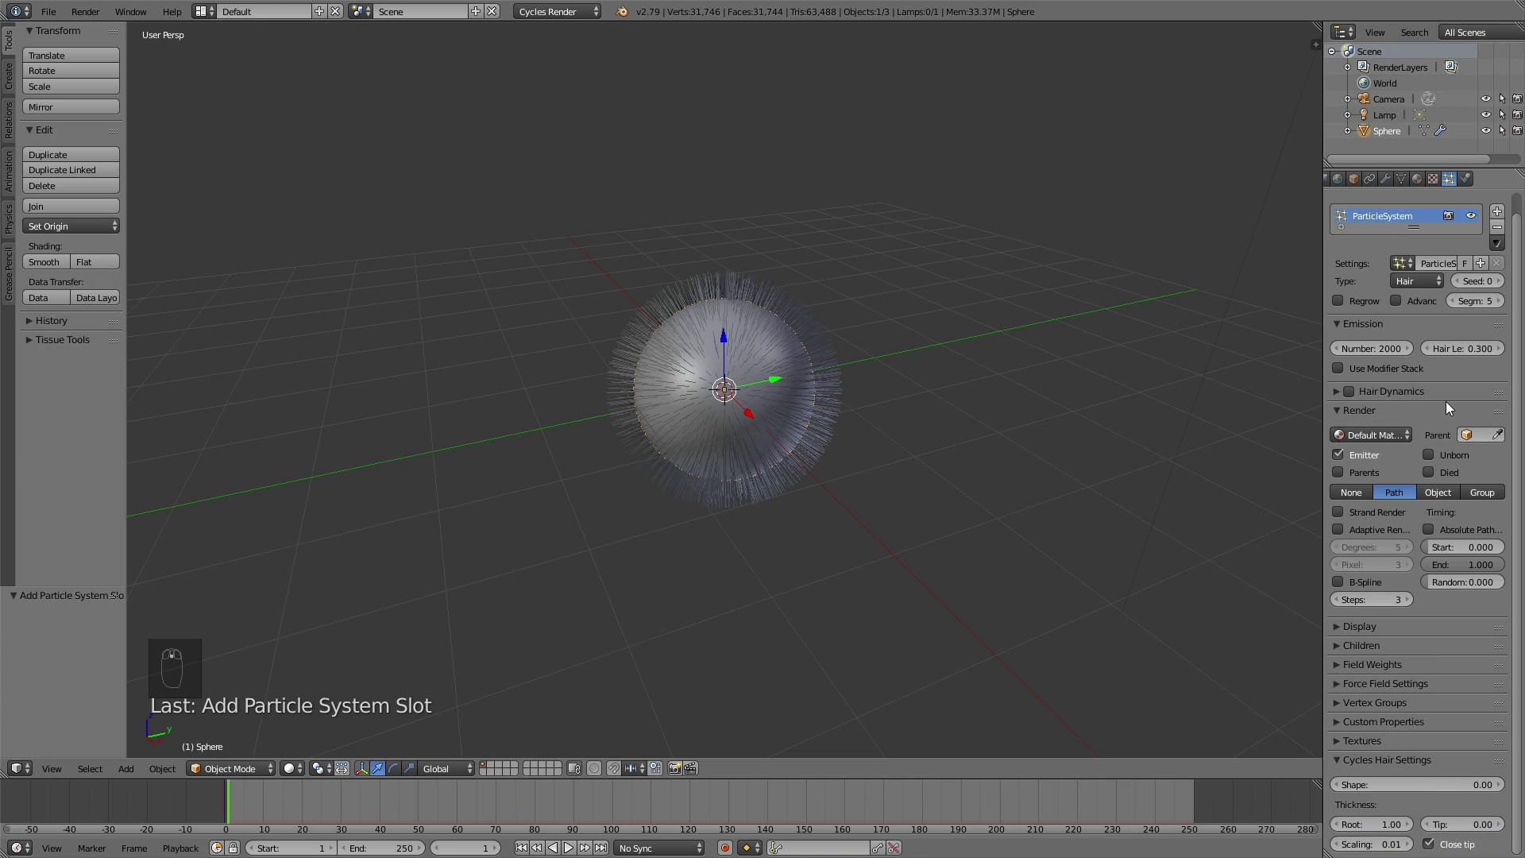
pyautogui.click(1373, 648)
pyautogui.click(1404, 669)
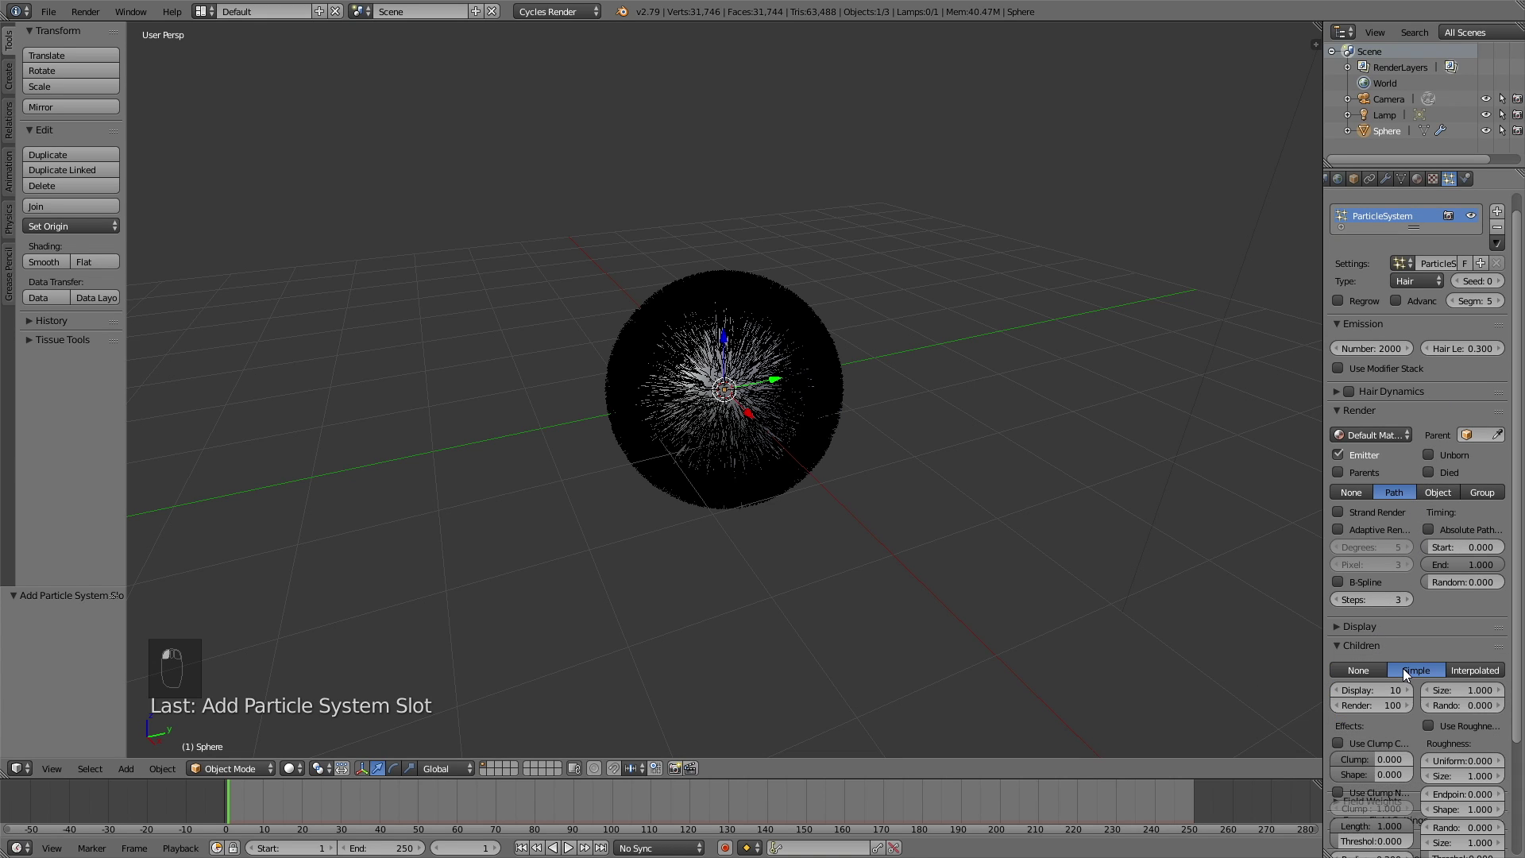
pyautogui.click(1372, 705)
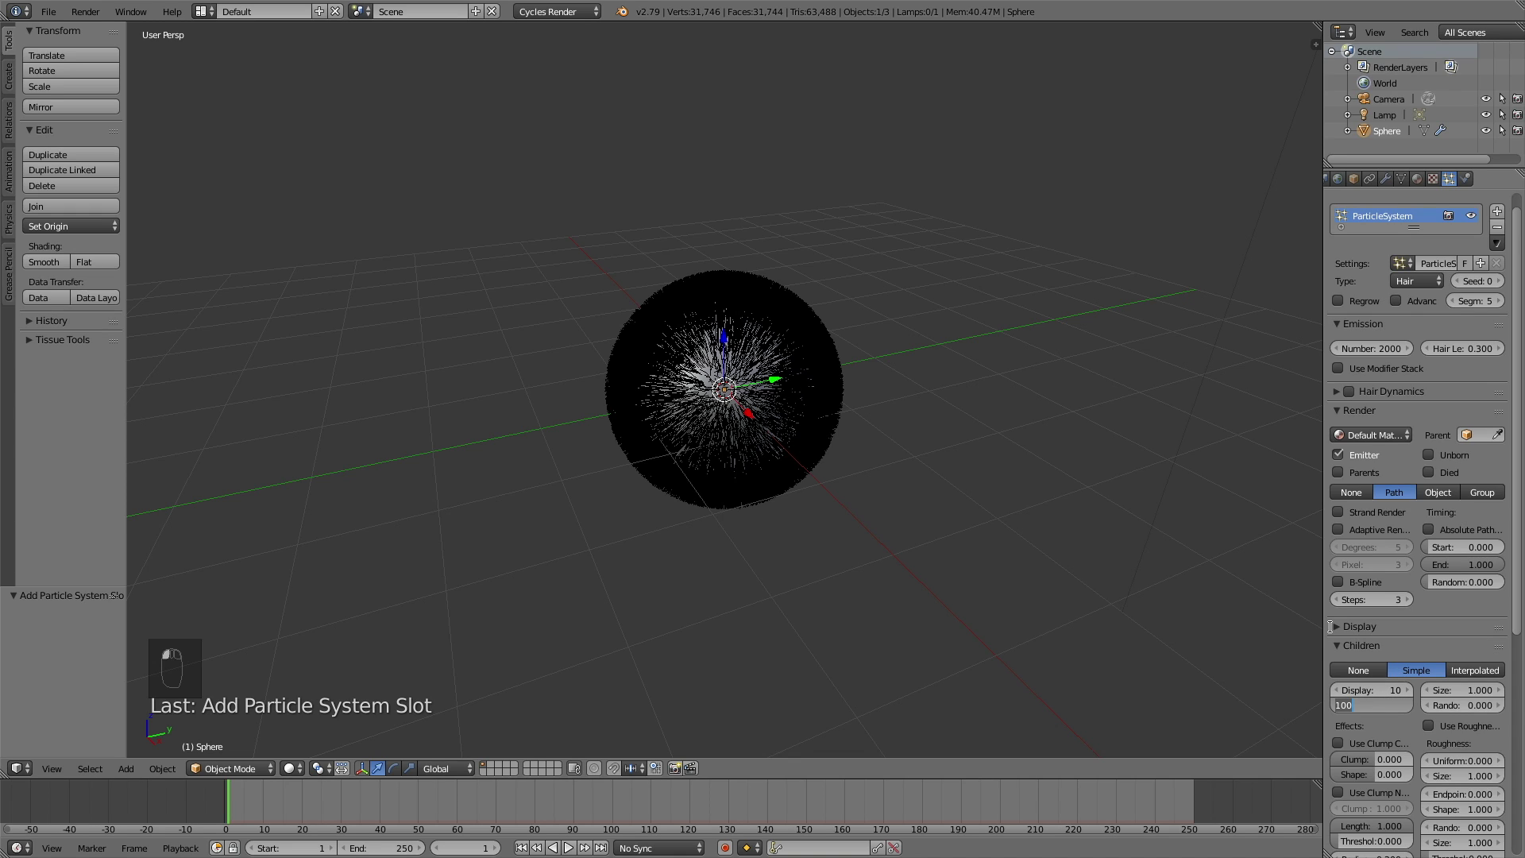
pyautogui.write('500')
pyautogui.press('Return')
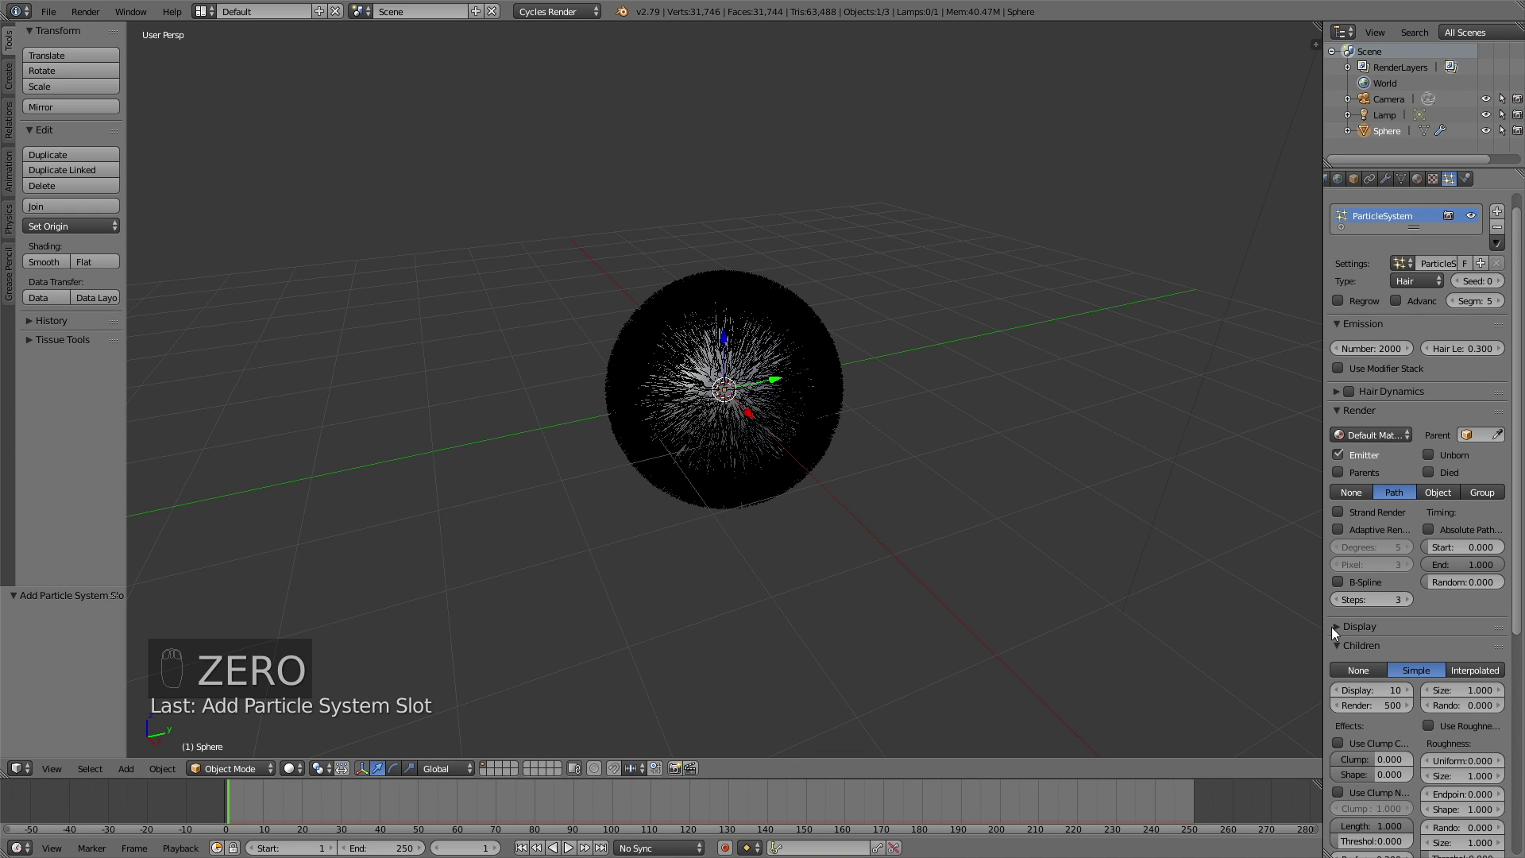
# Adjust the hair's root thickness in the Cycles hair settings
pyautogui.scroll(-10, 1422, 641)
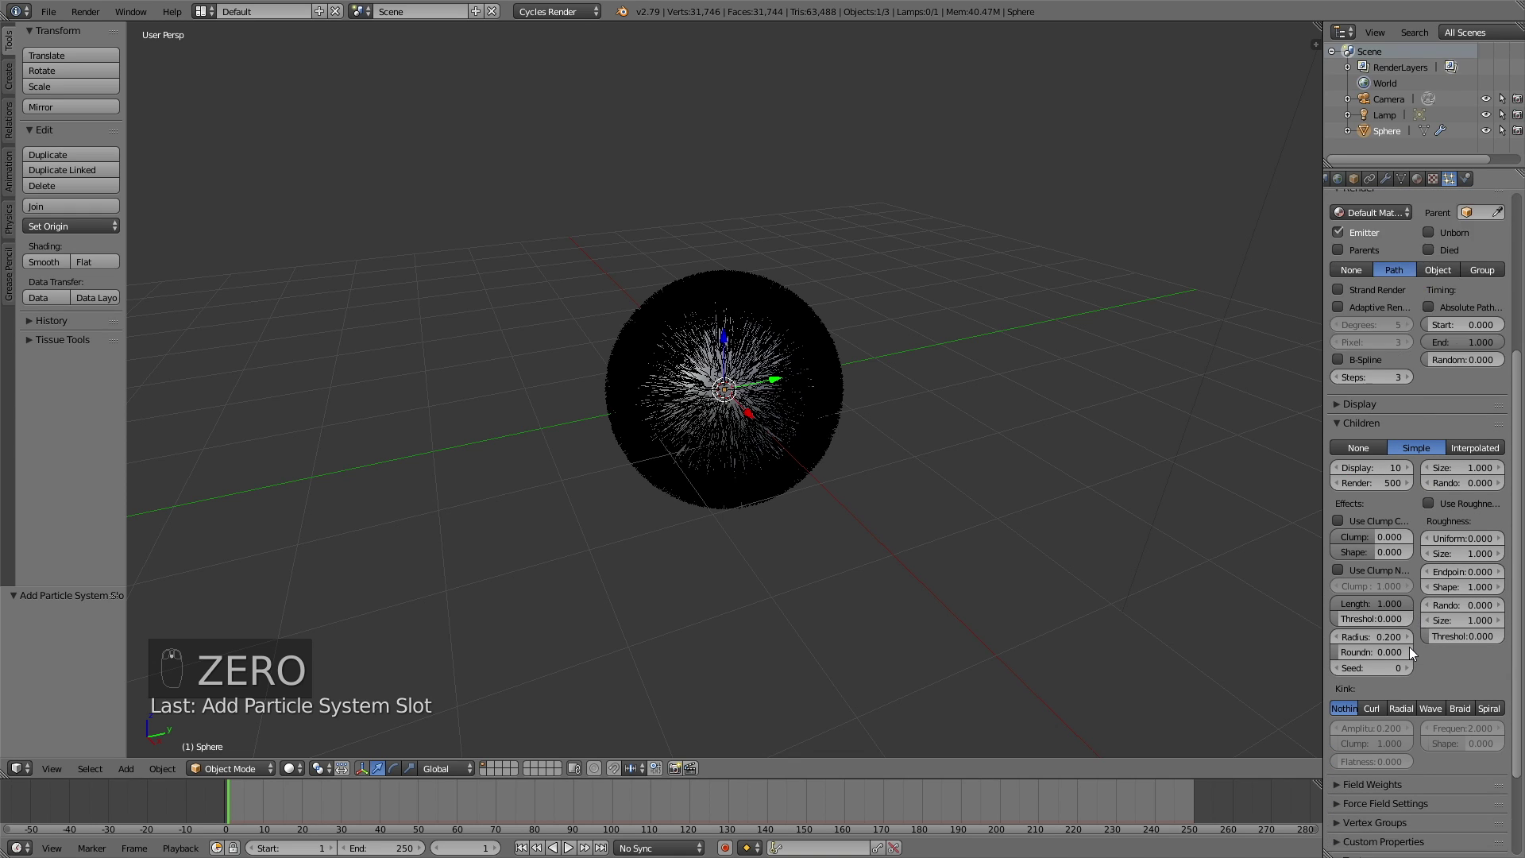
pyautogui.scroll(-1, 1409, 647)
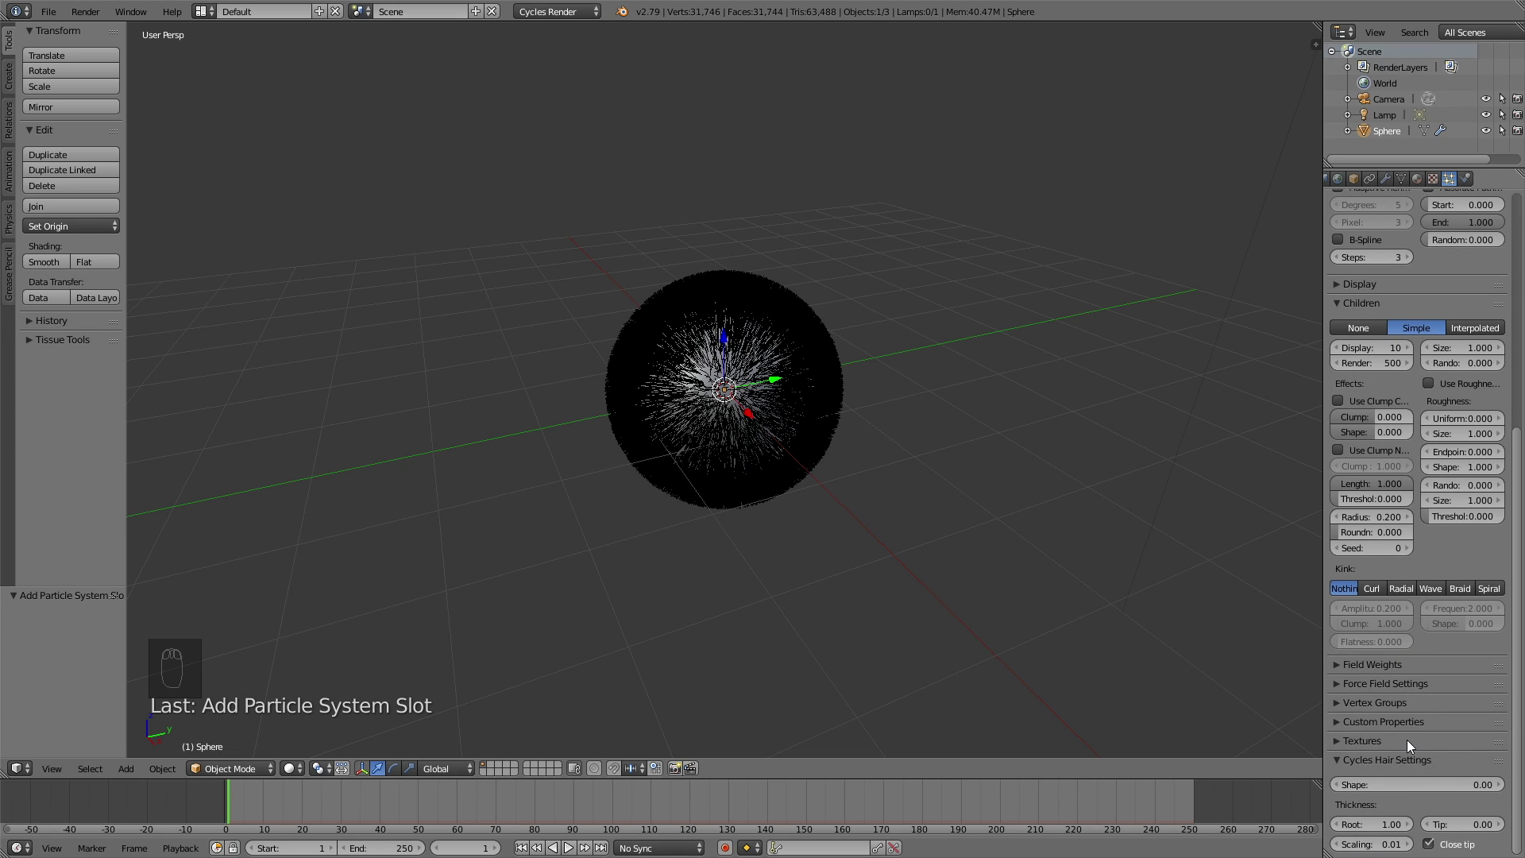
pyautogui.click(1373, 827)
# Enable Hair Dynamics on the particle system and set the stiffness to 1.3
pyautogui.scroll(6, 1416, 740)
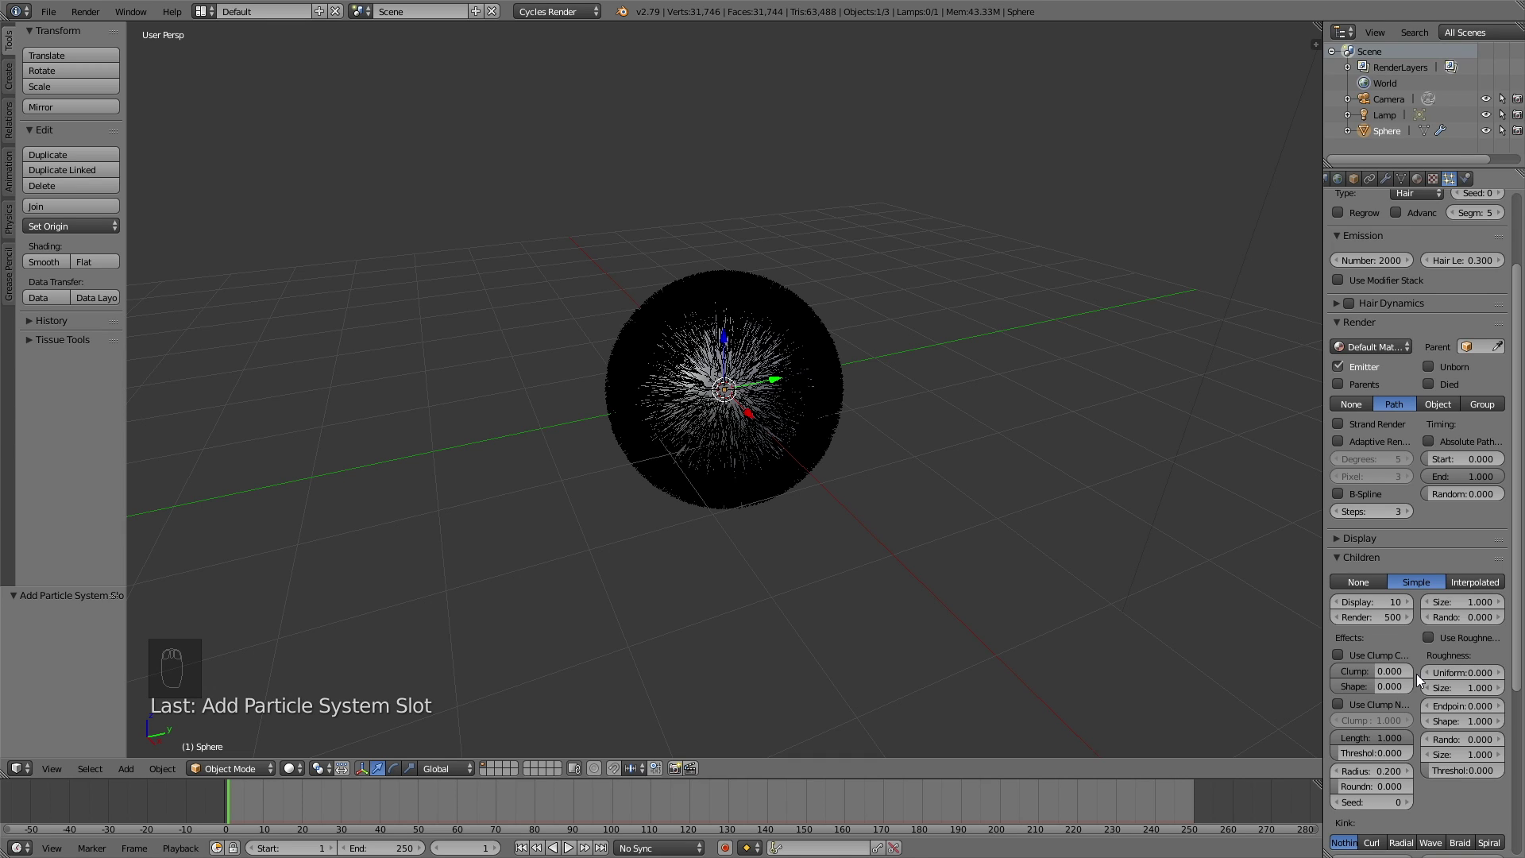
pyautogui.scroll(3, 1418, 673)
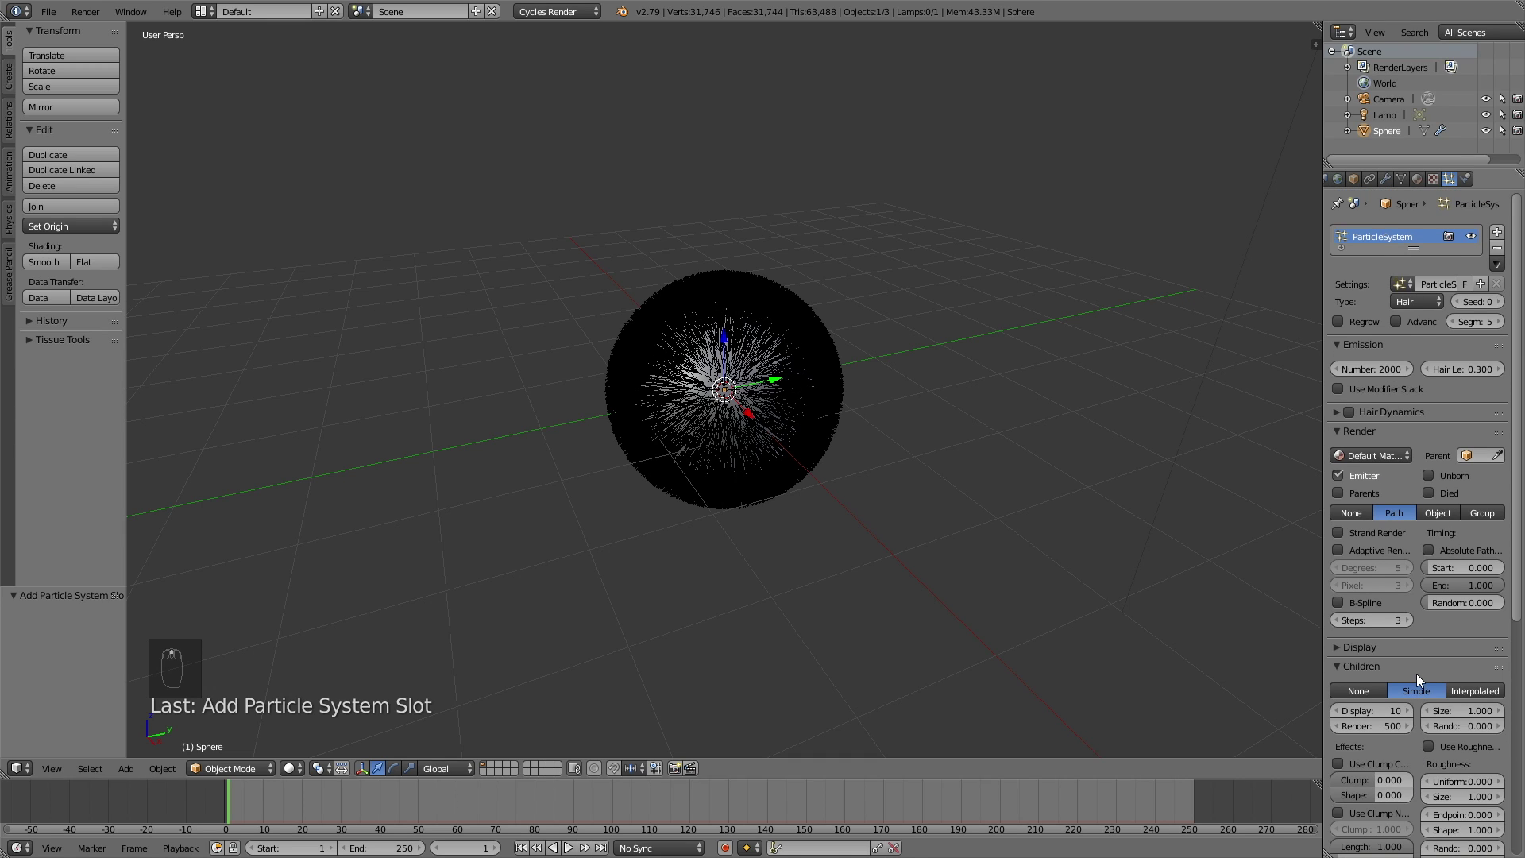
pyautogui.click(1347, 409)
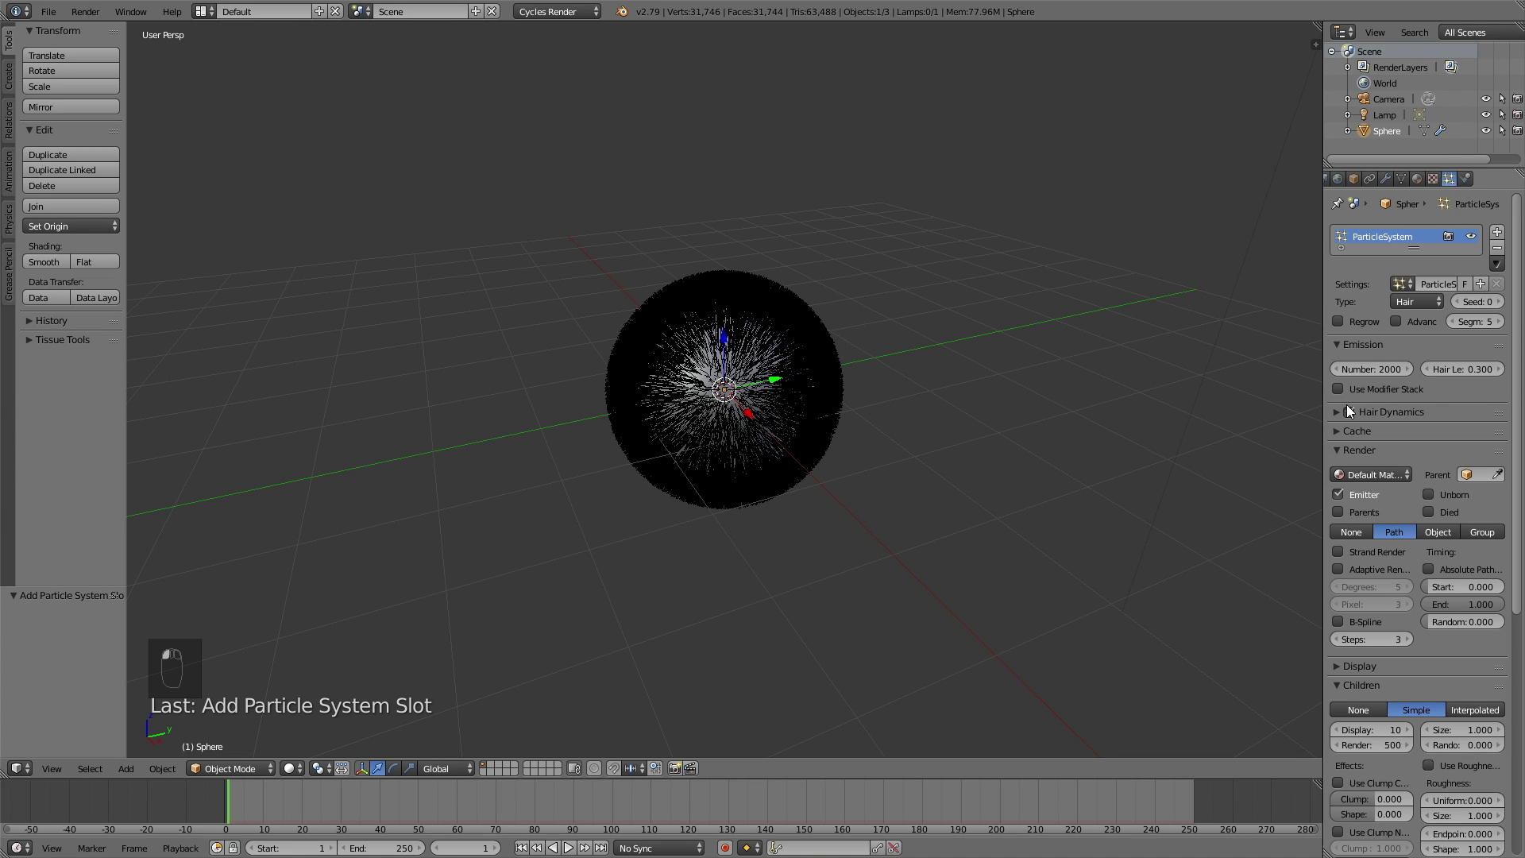
pyautogui.click(1336, 411)
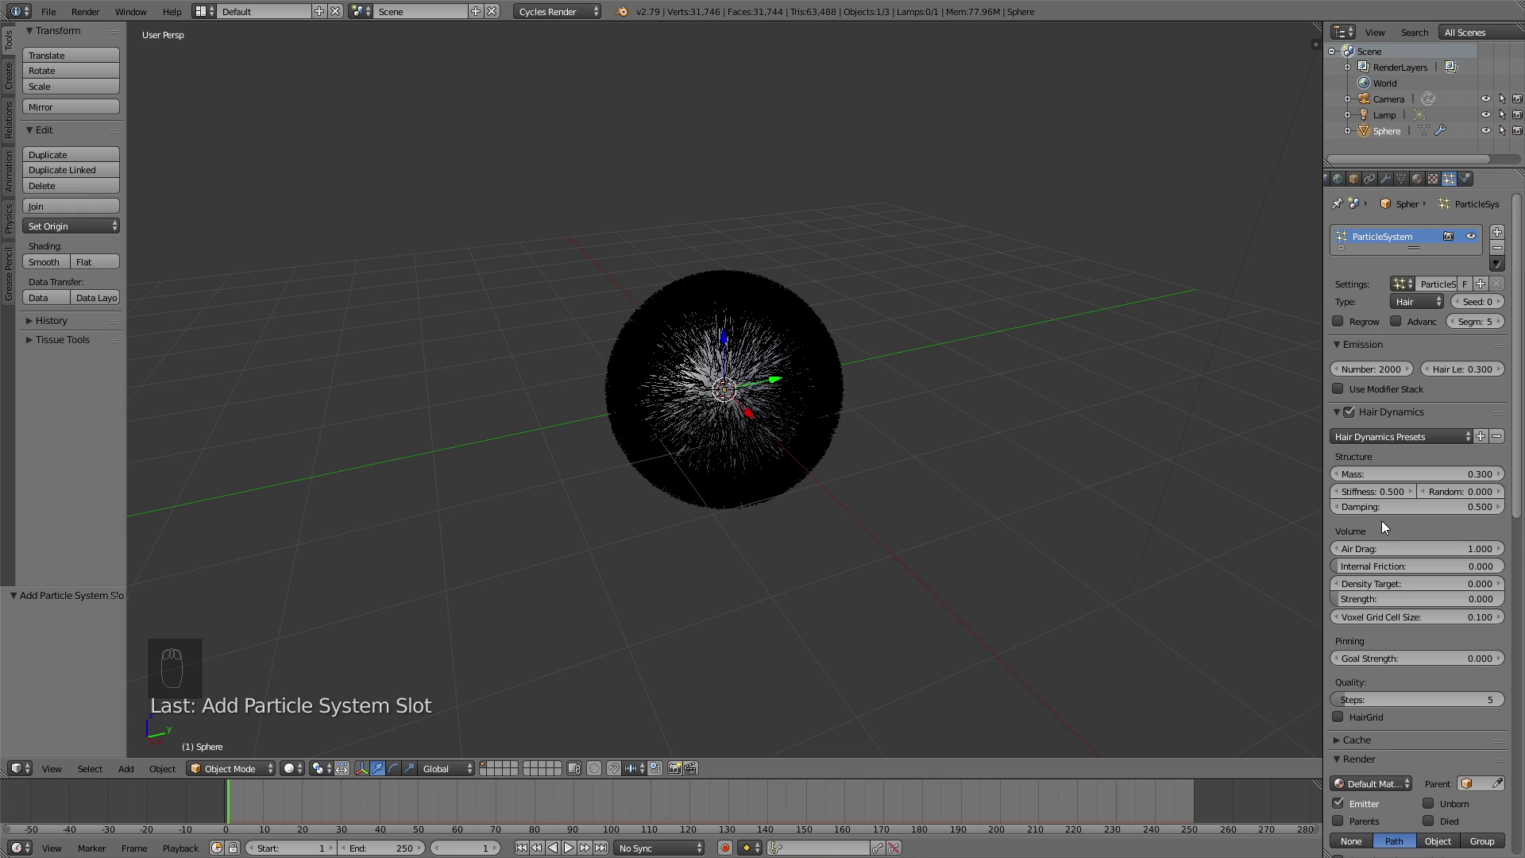
pyautogui.click(1379, 493)
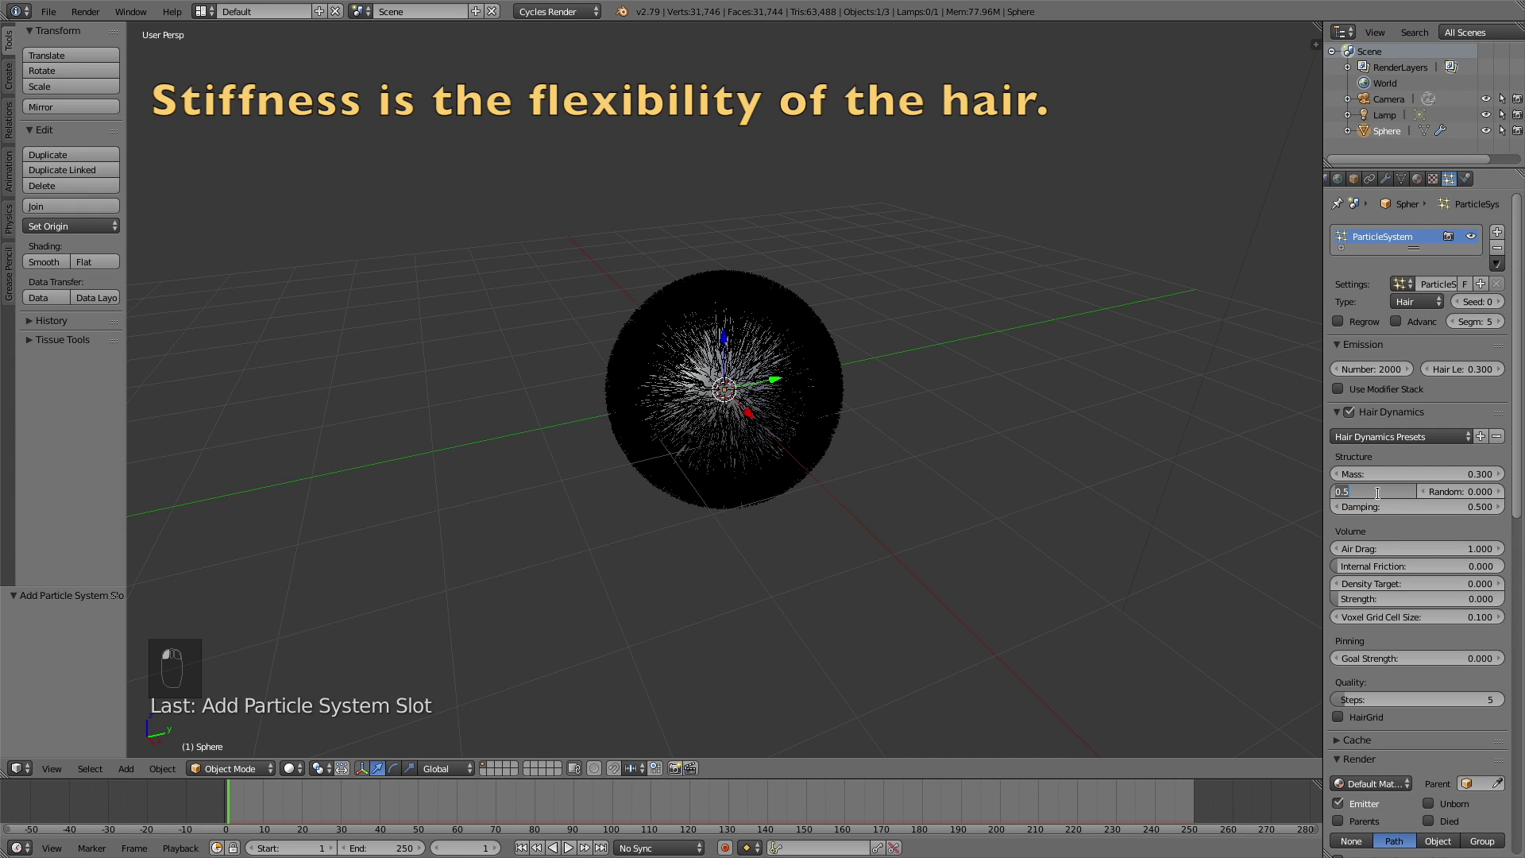
pyautogui.write('1.')
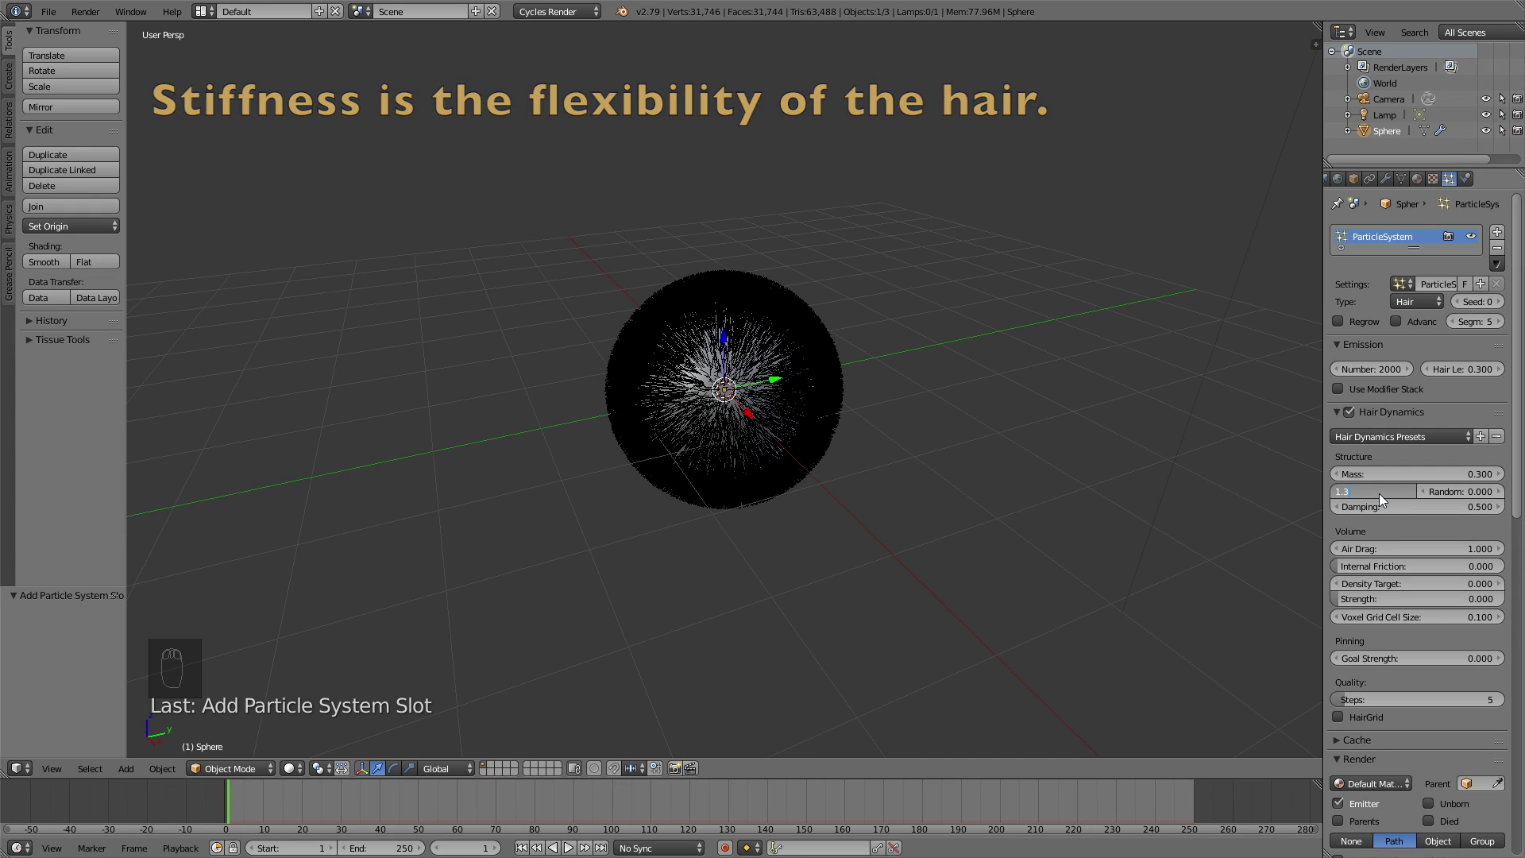
pyautogui.write('3')
pyautogui.press('Return')
# Set the random stiffness of the hair dynamics to 0.1 and the quality steps to 30
pyautogui.click(1435, 490)
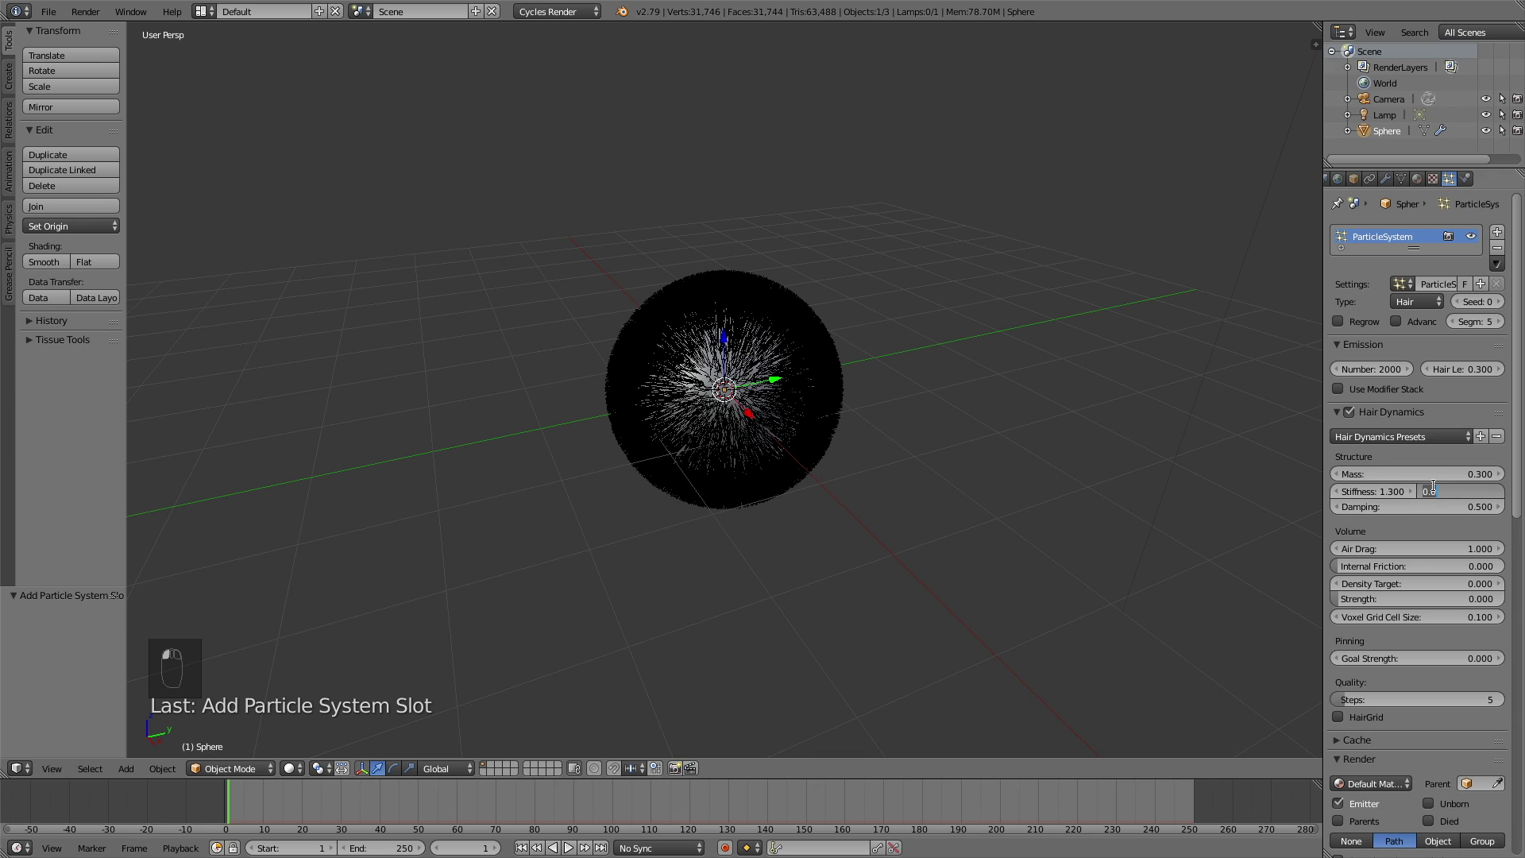
pyautogui.write('0.1')
pyautogui.press('Return')
pyautogui.click(1388, 699)
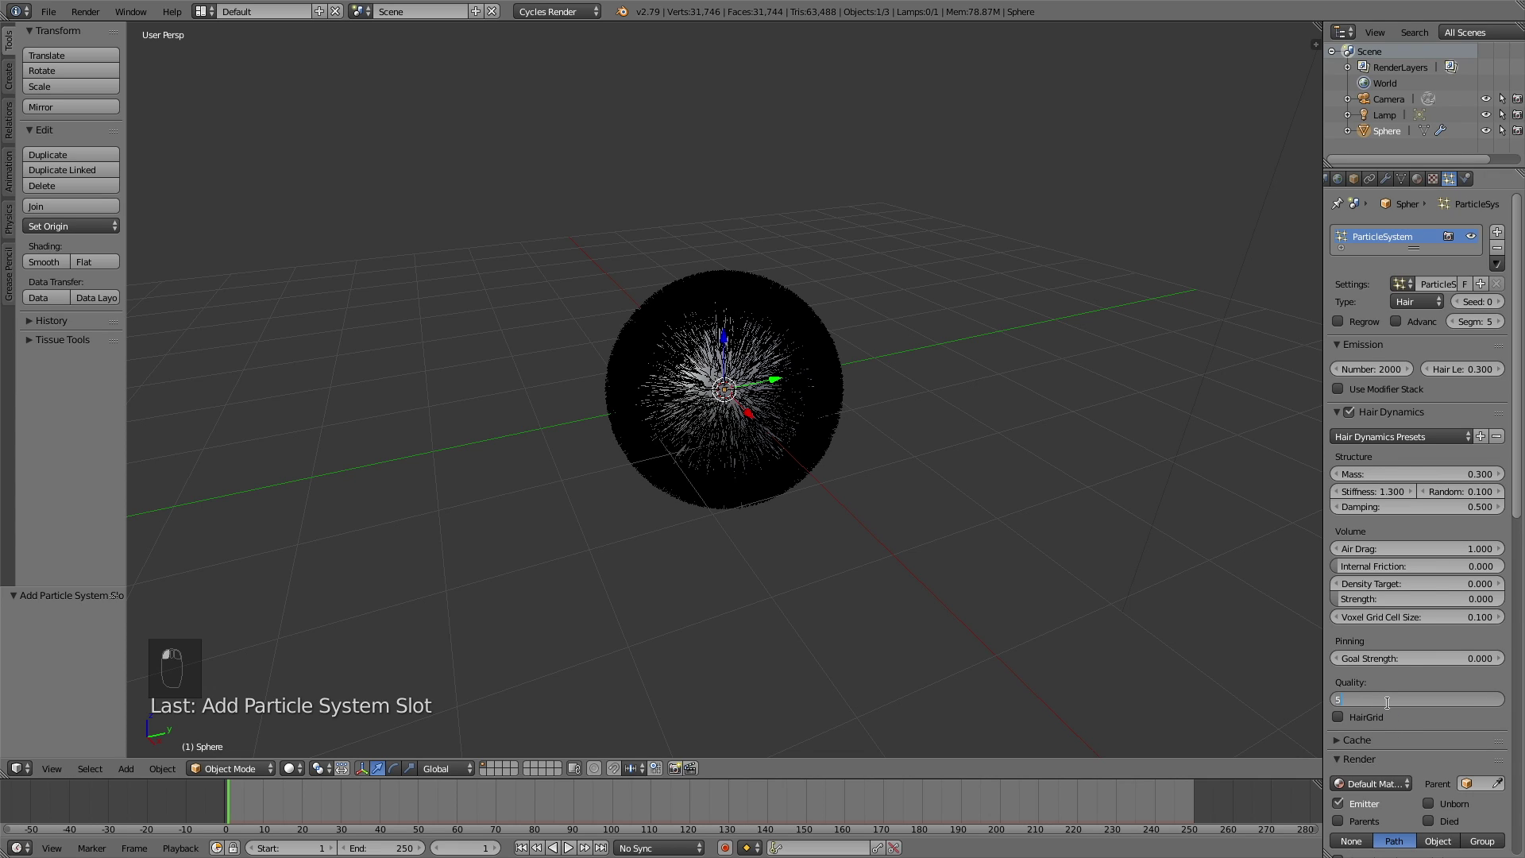
pyautogui.press('Return')
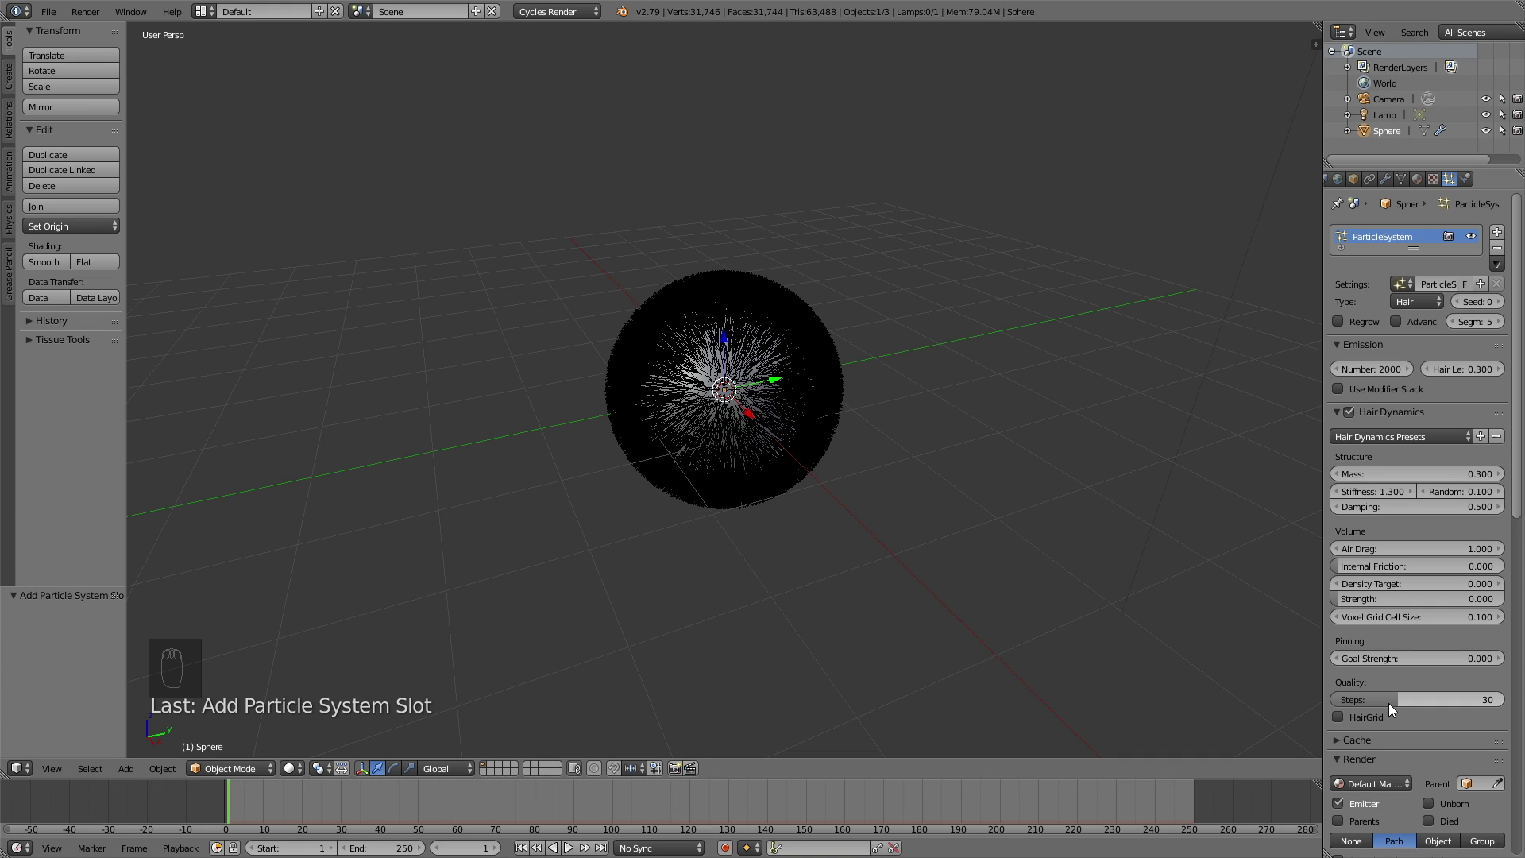
# Insert a rotation keyframe for the sphere at frame 10
pyautogui.click(263, 798)
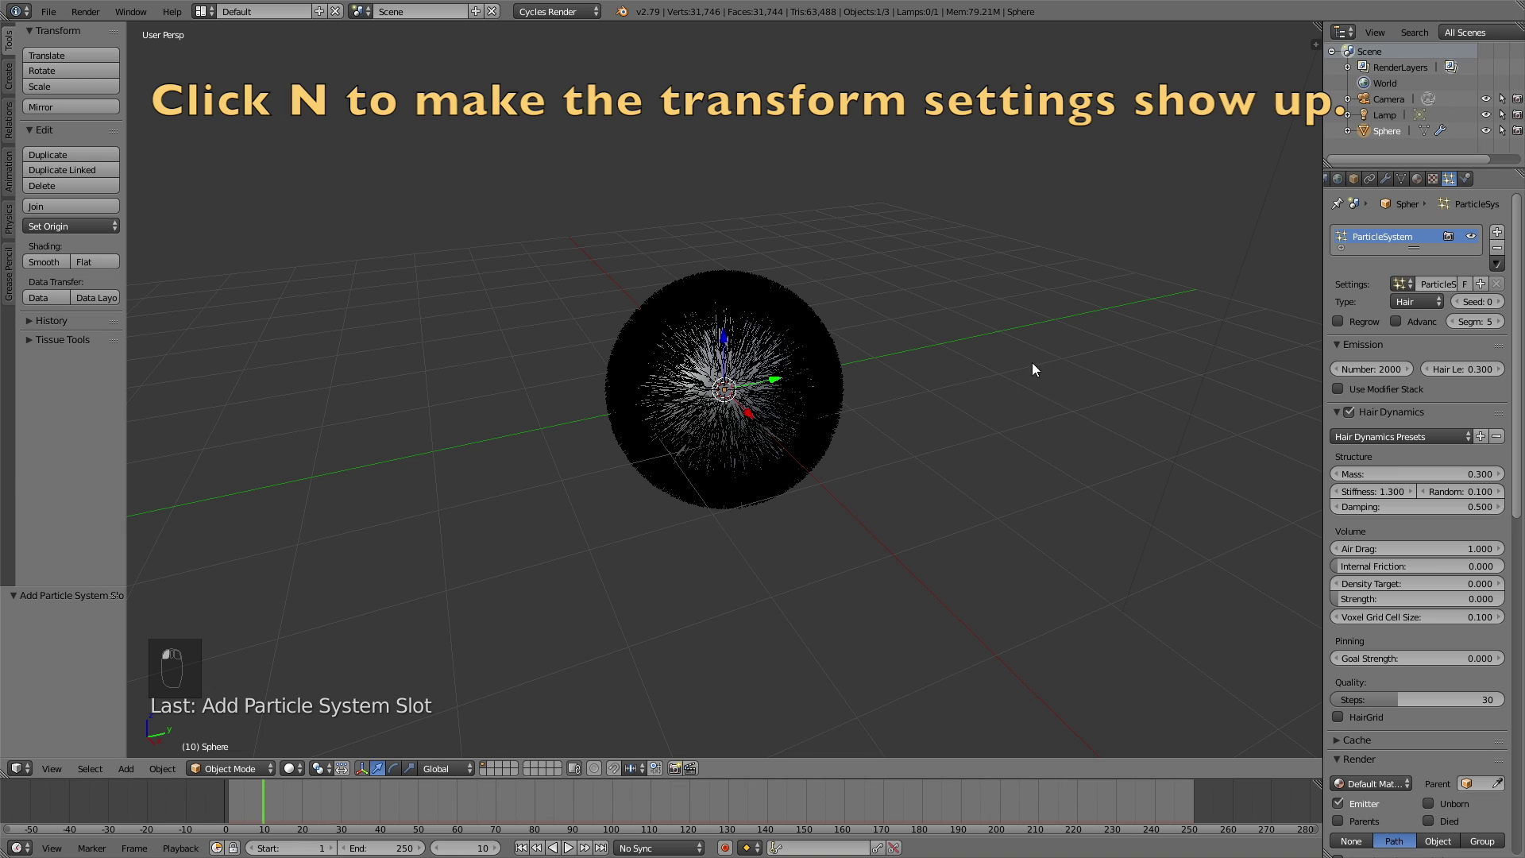
pyautogui.press('n')
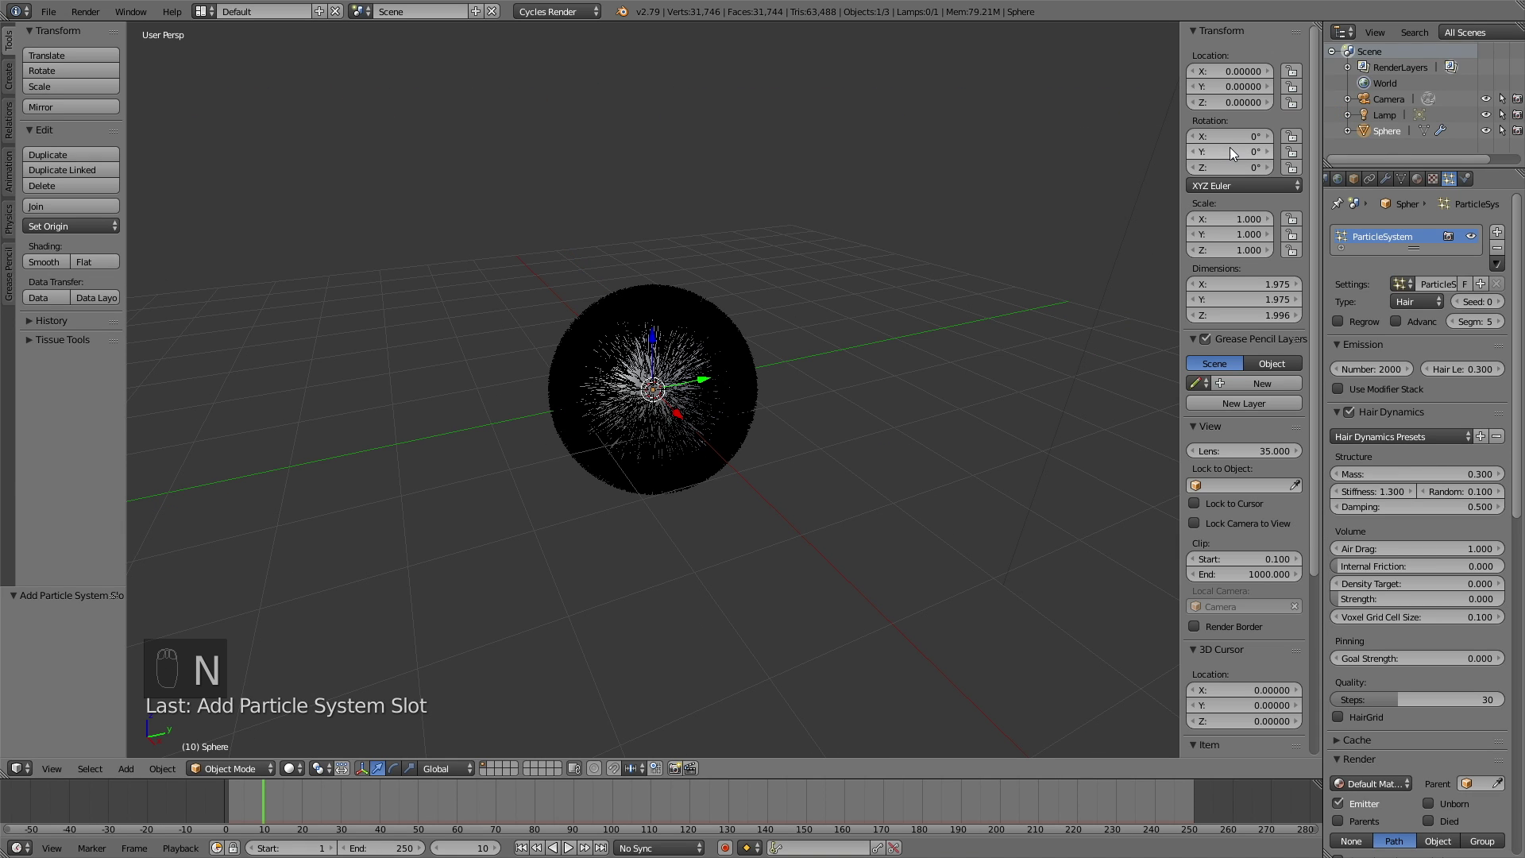
pyautogui.press('i')
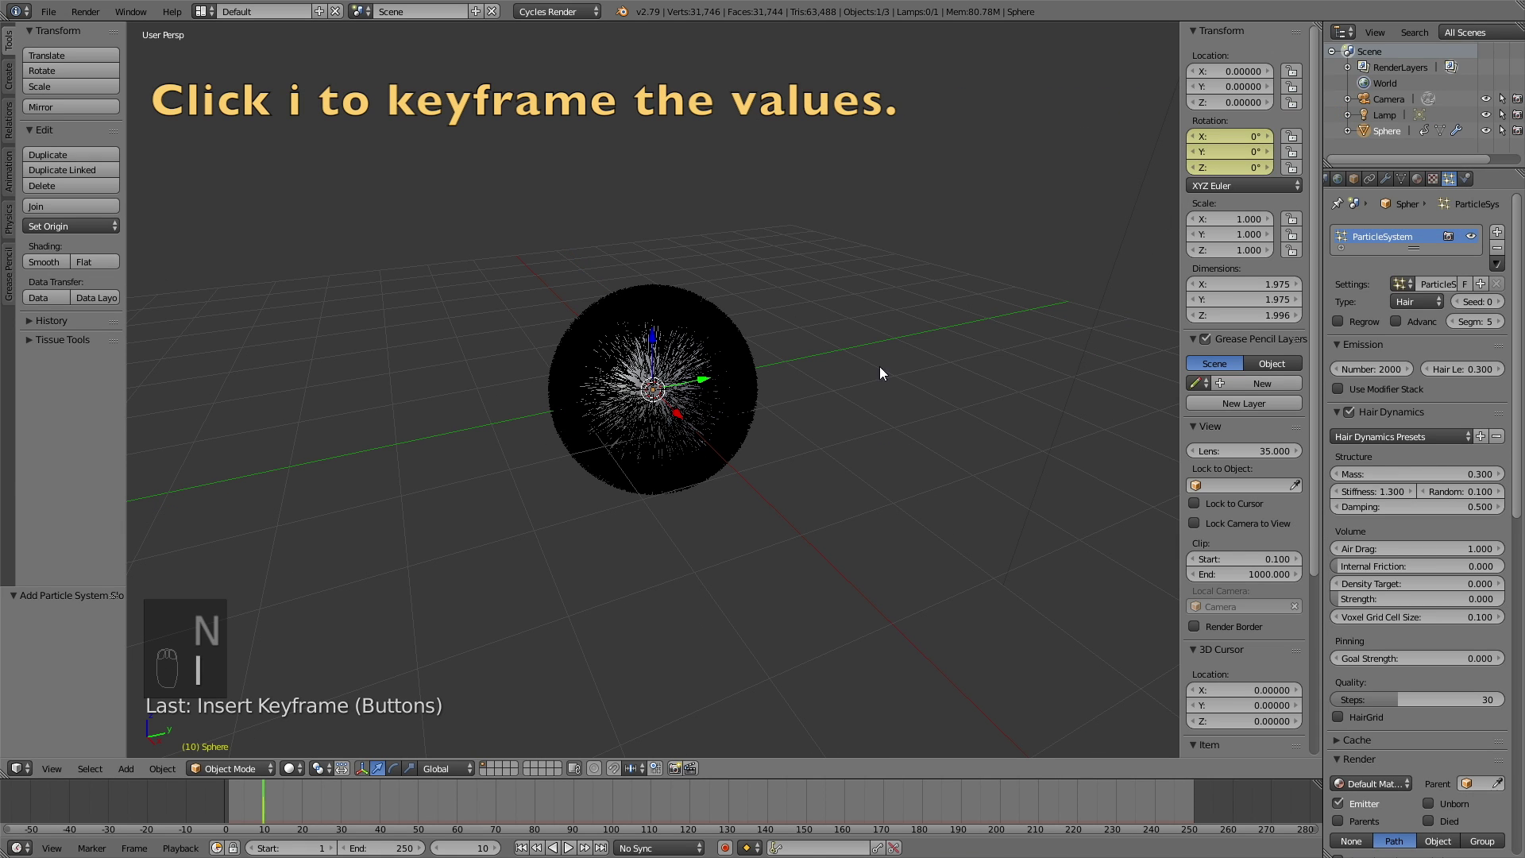
# At frame 60, rotate the sphere about 439° around the global Z axis and insert a rotation keyframe
pyautogui.click(456, 803)
pyautogui.press('r')
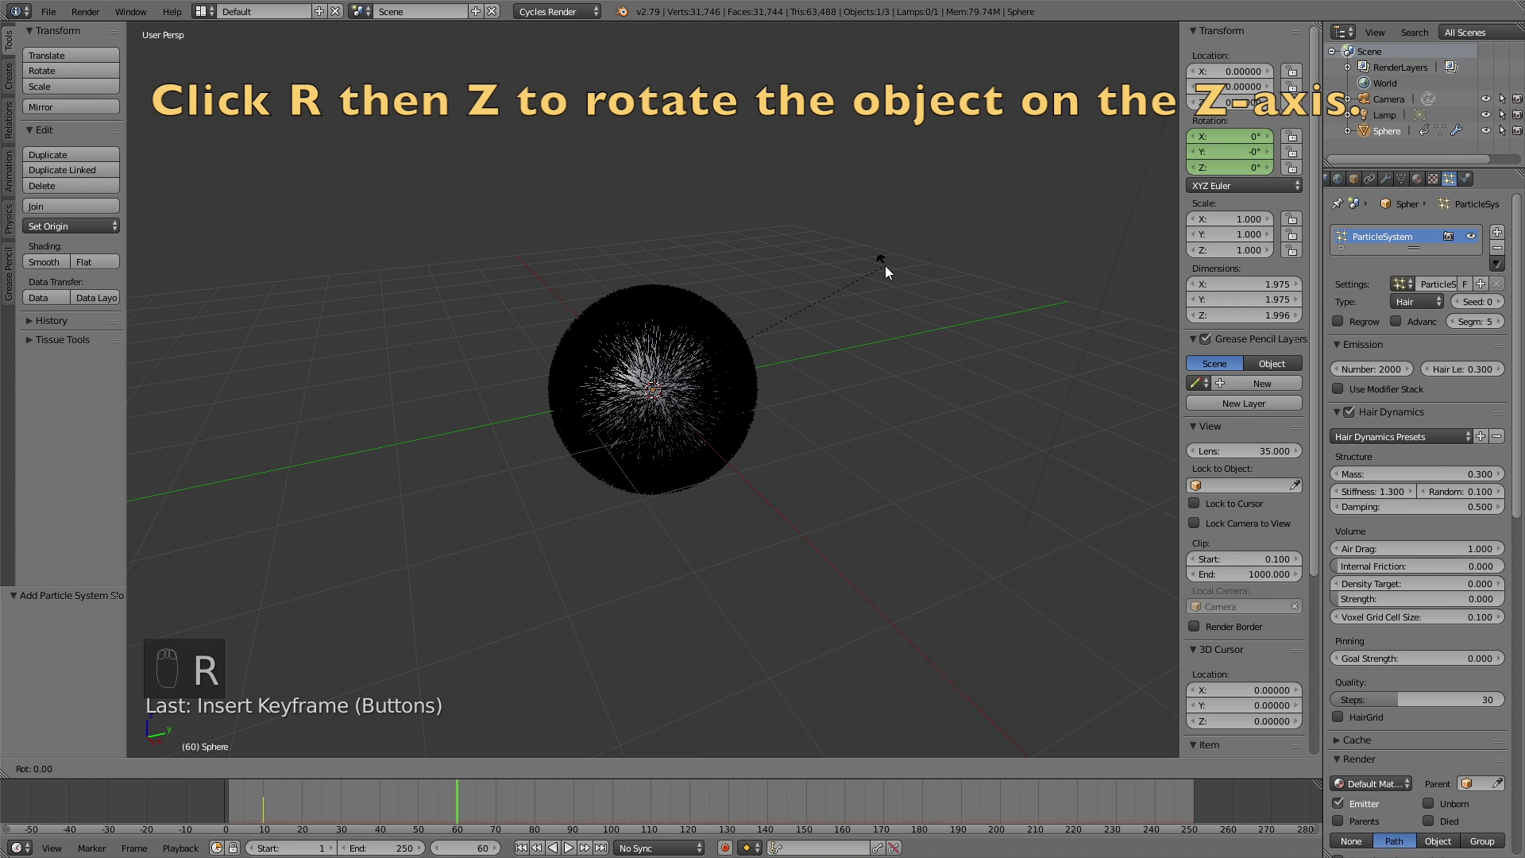
pyautogui.press('z')
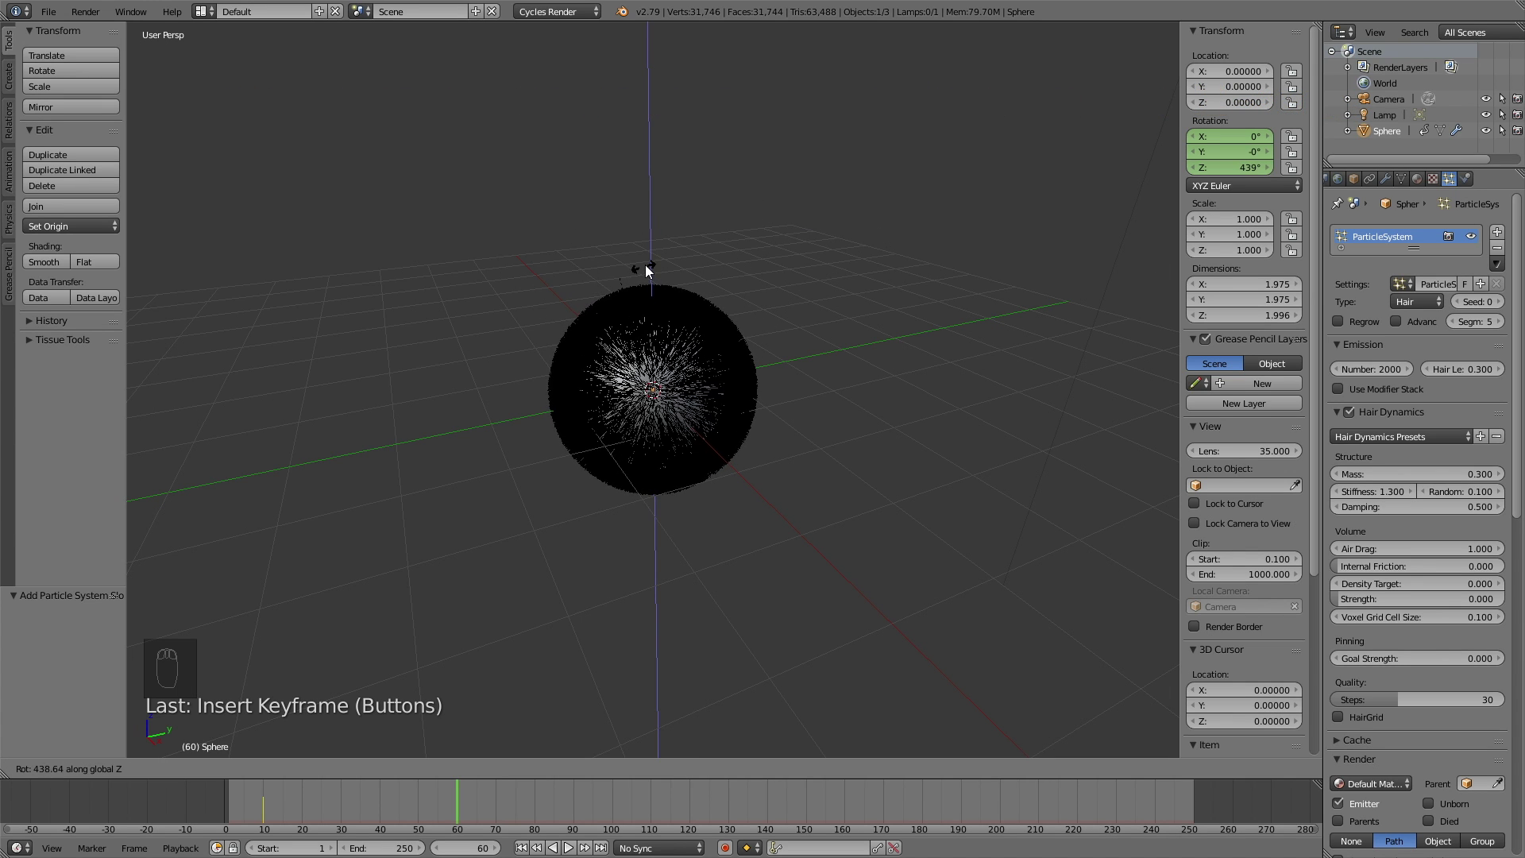
pyautogui.click(618, 273)
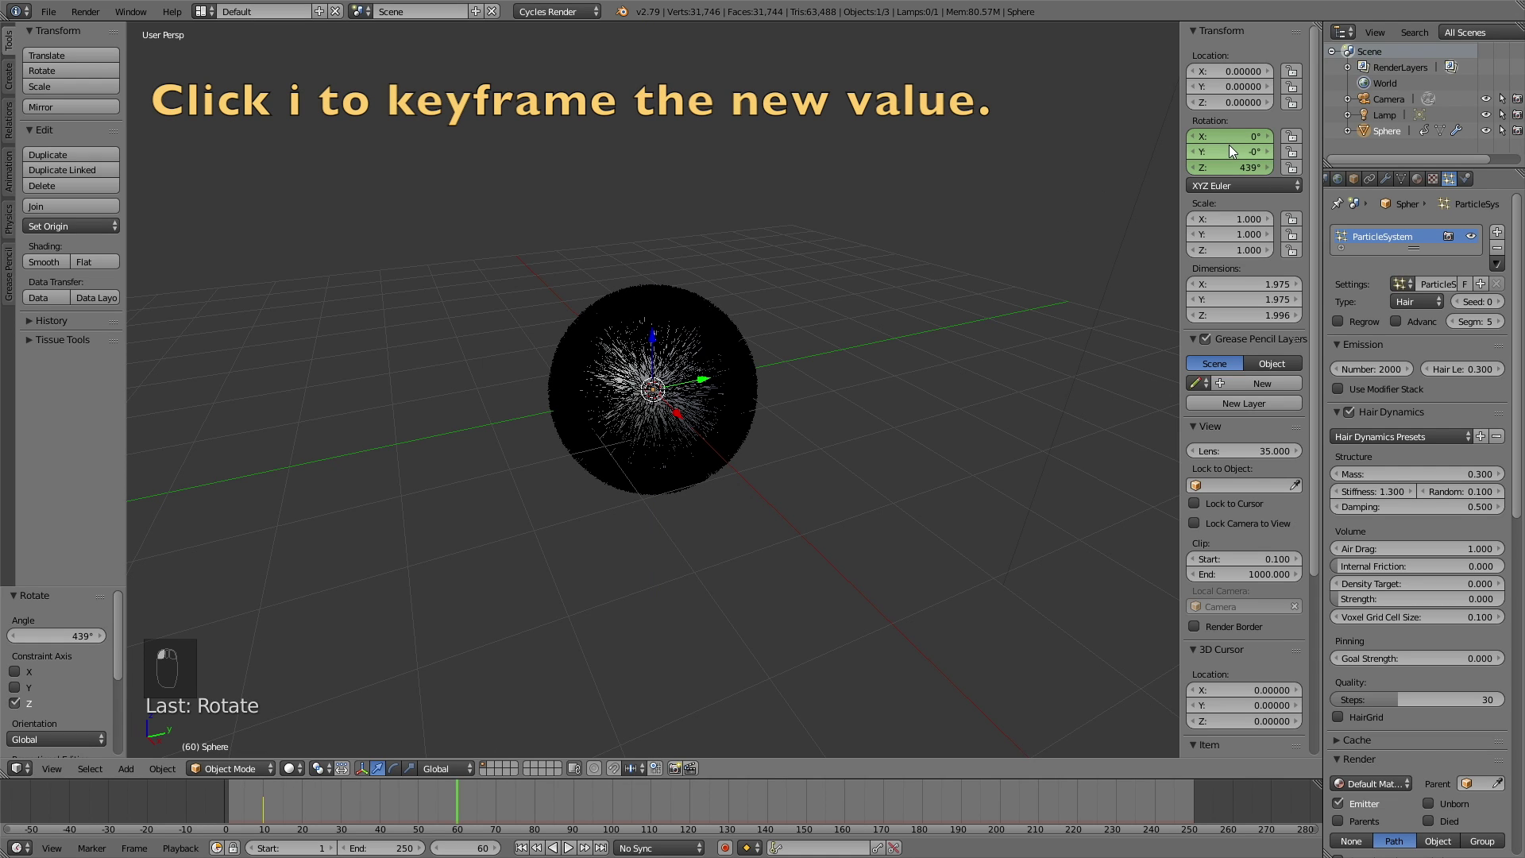
pyautogui.press('i')
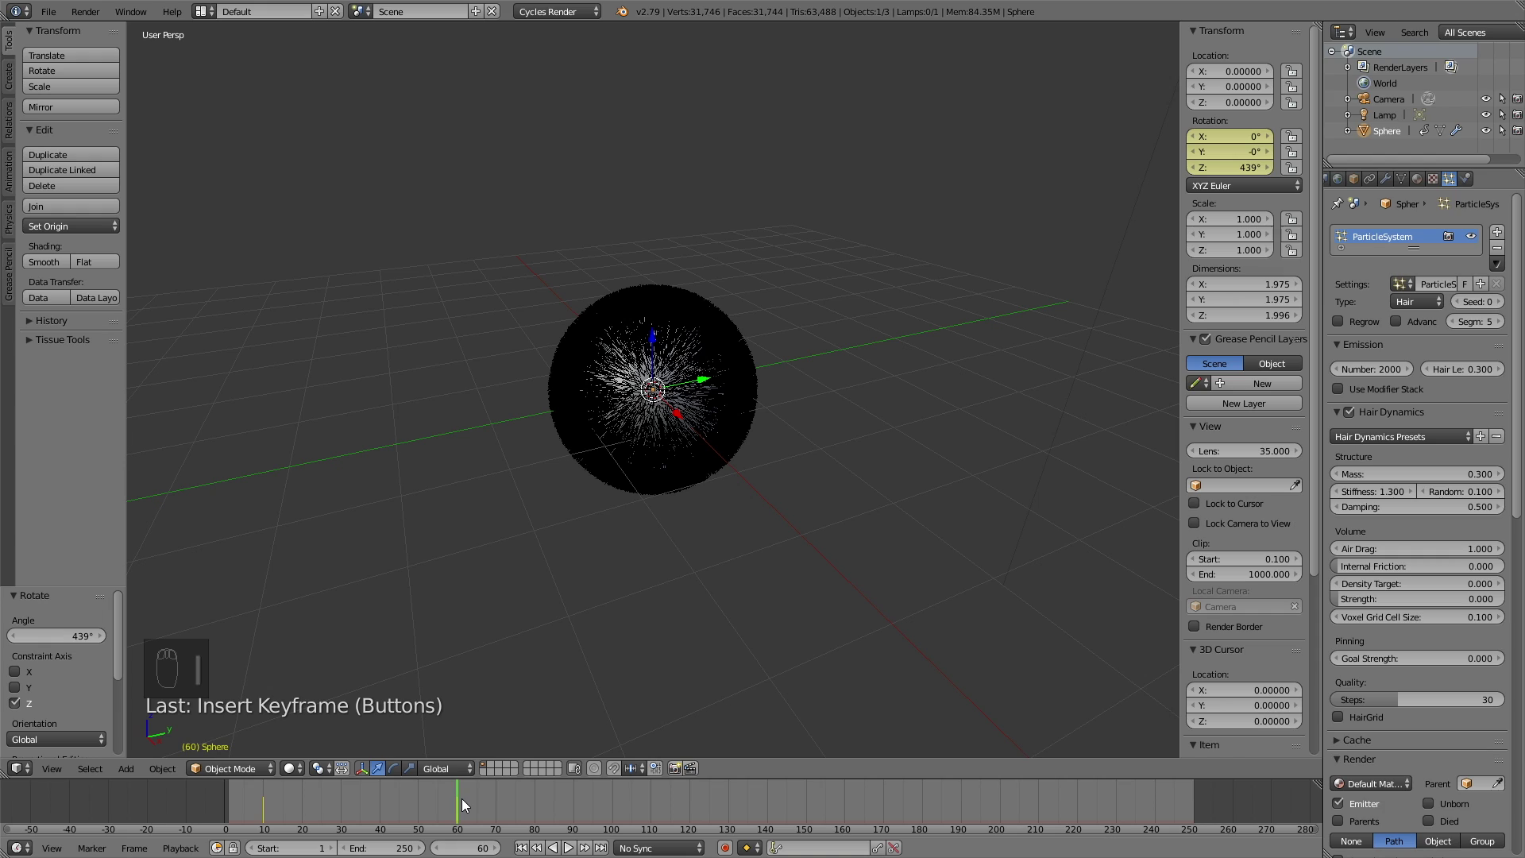
# Insert a location keyframe for the sphere at frame 70
pyautogui.hotkey('alt', 'a')
pyautogui.hotkey('alt', 'a')
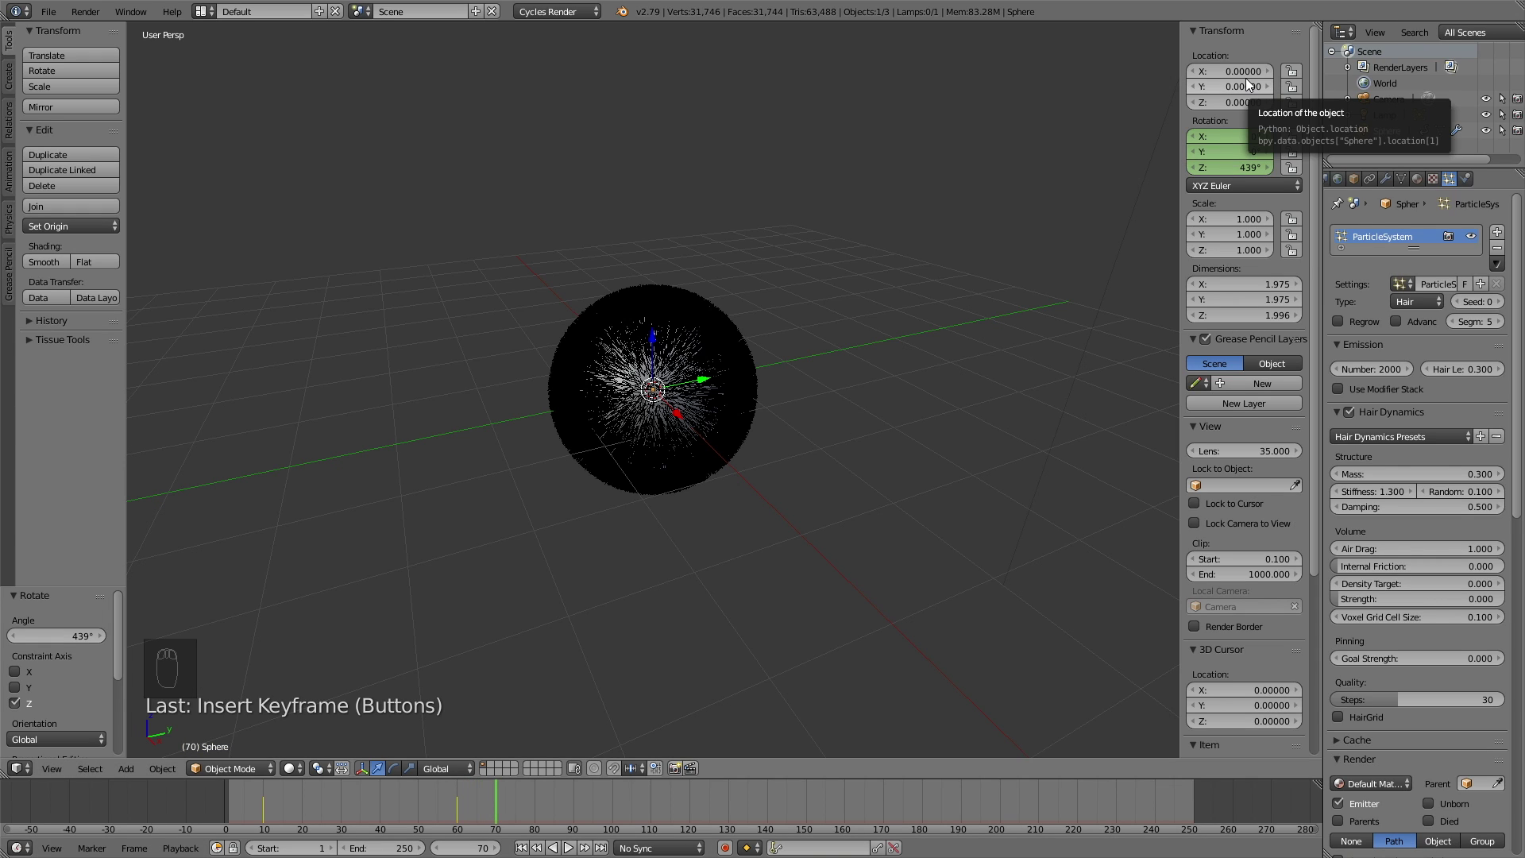
pyautogui.press('i')
# At frame 100, raise the sphere about 1.144 units along the Z axis and insert a location keyframe
pyautogui.hotkey('alt', 'a')
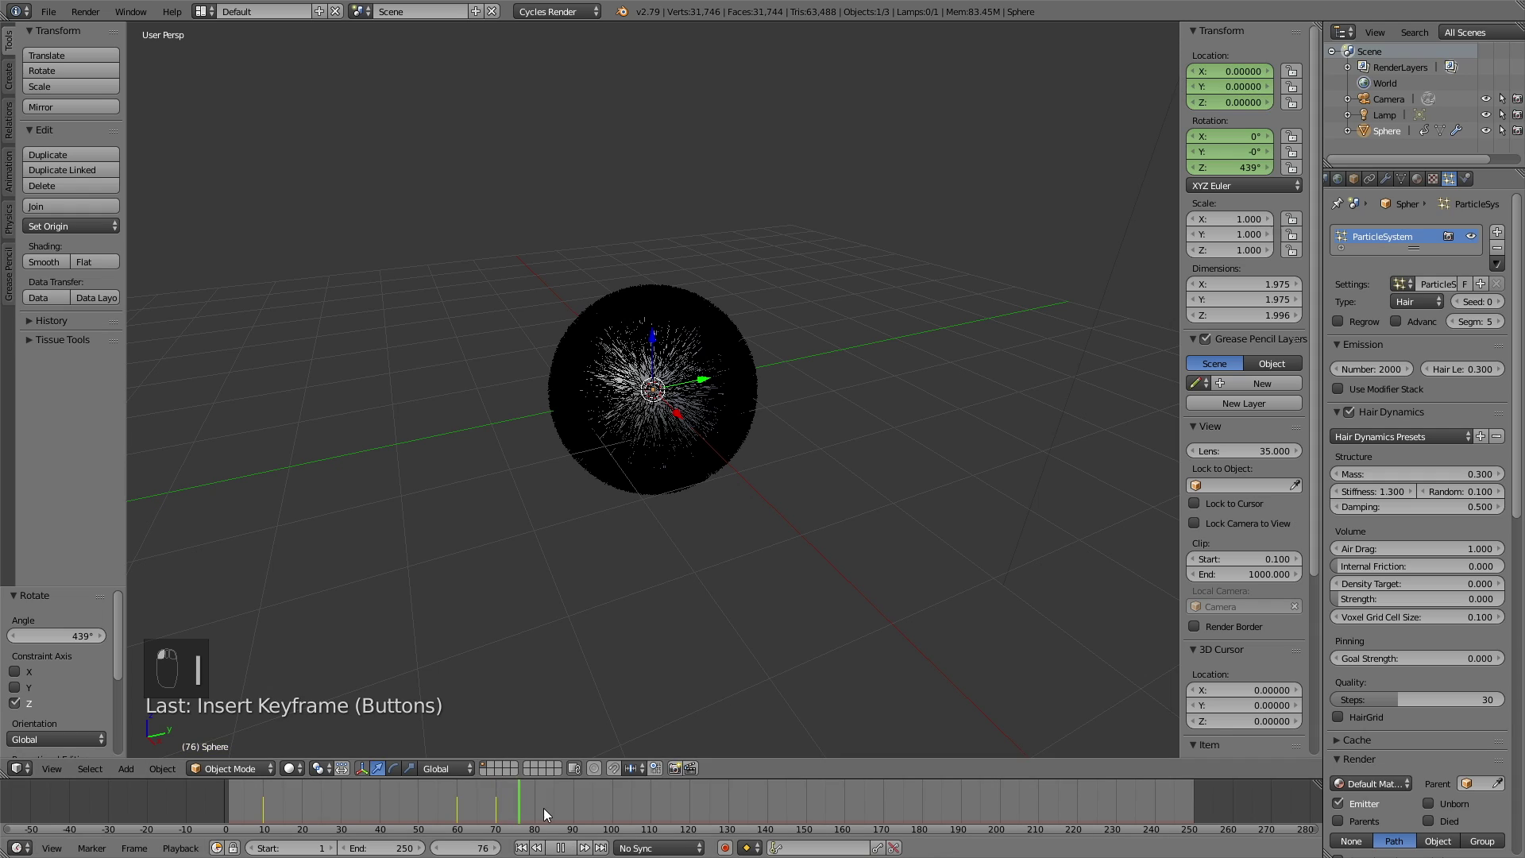
pyautogui.click(614, 807)
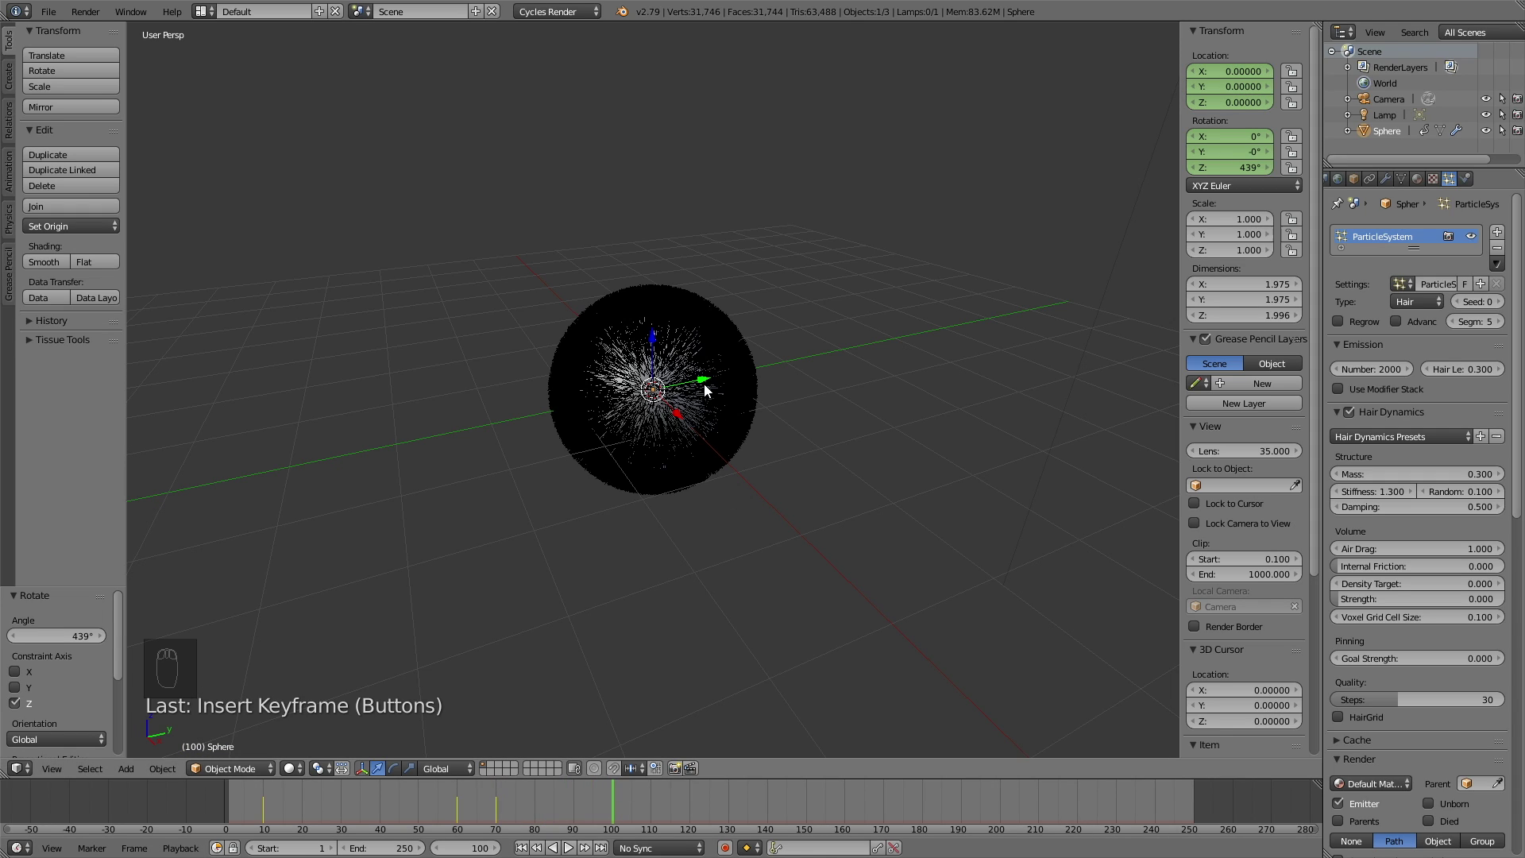
pyautogui.press('g')
pyautogui.press('z')
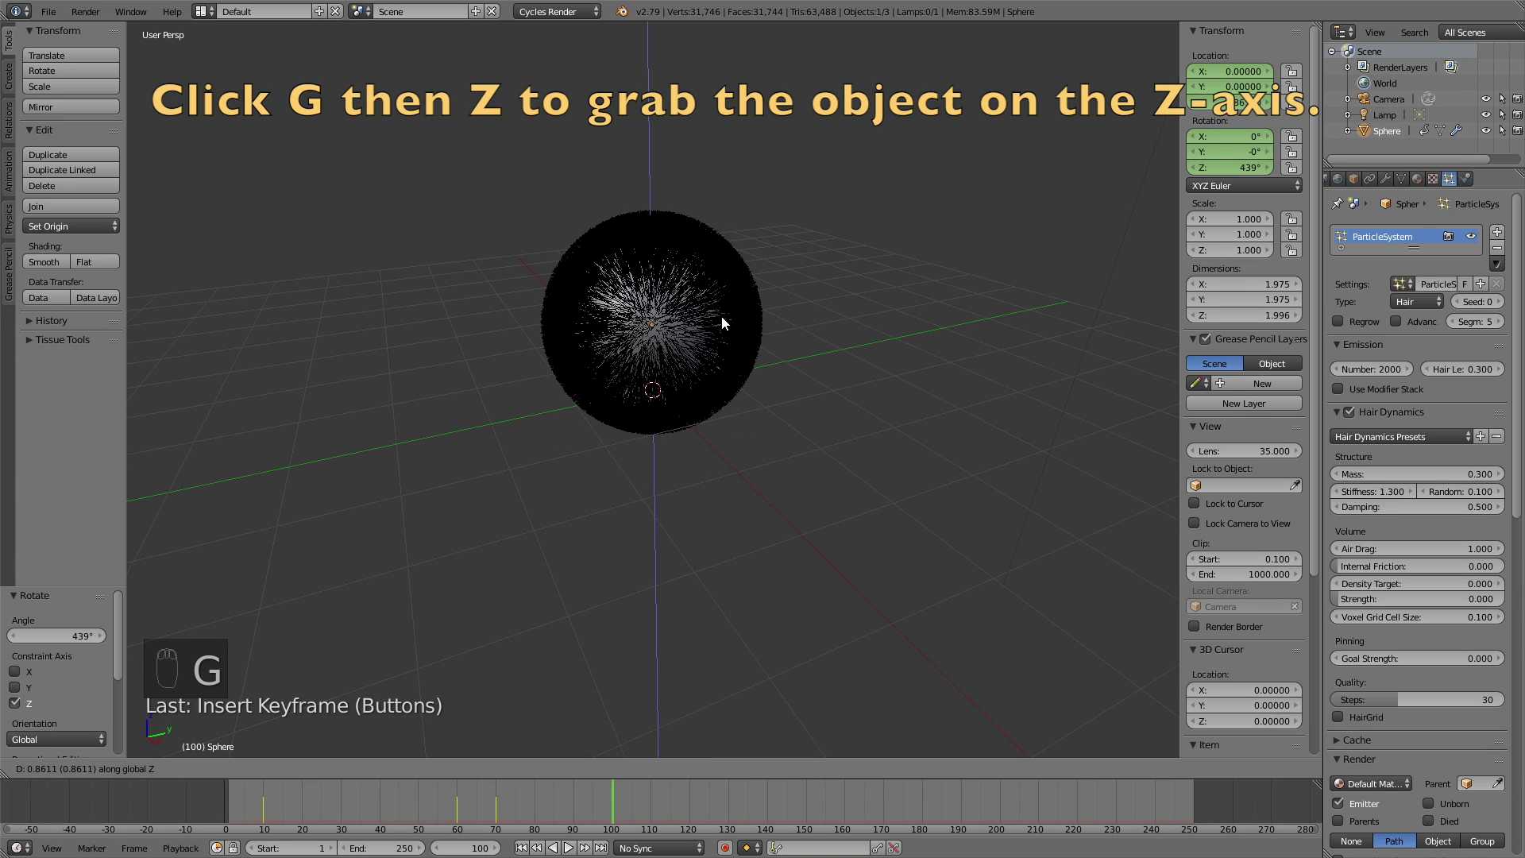
pyautogui.click(730, 297)
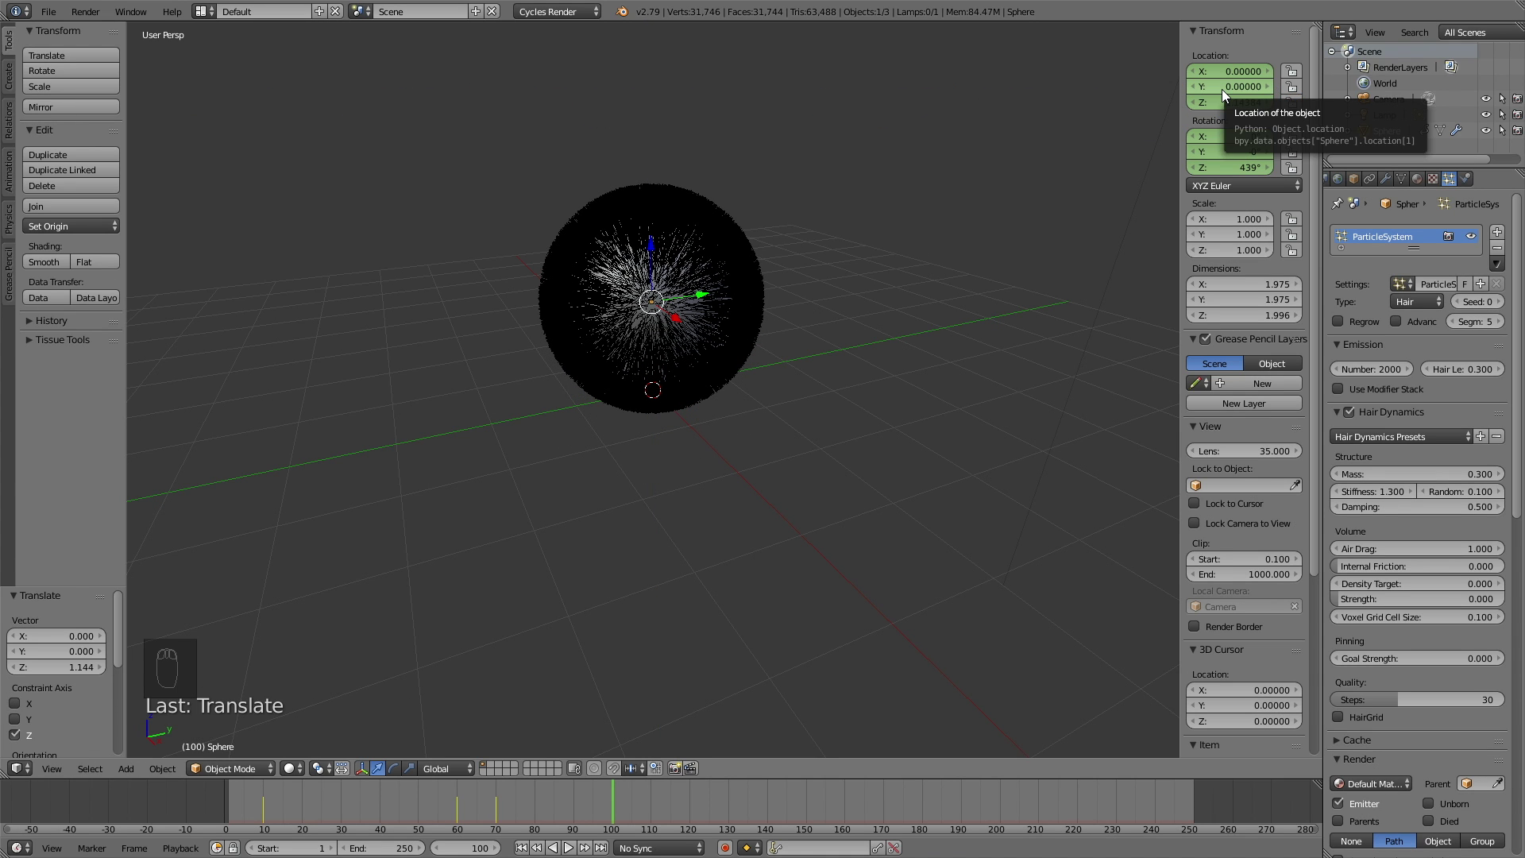
pyautogui.press('i')
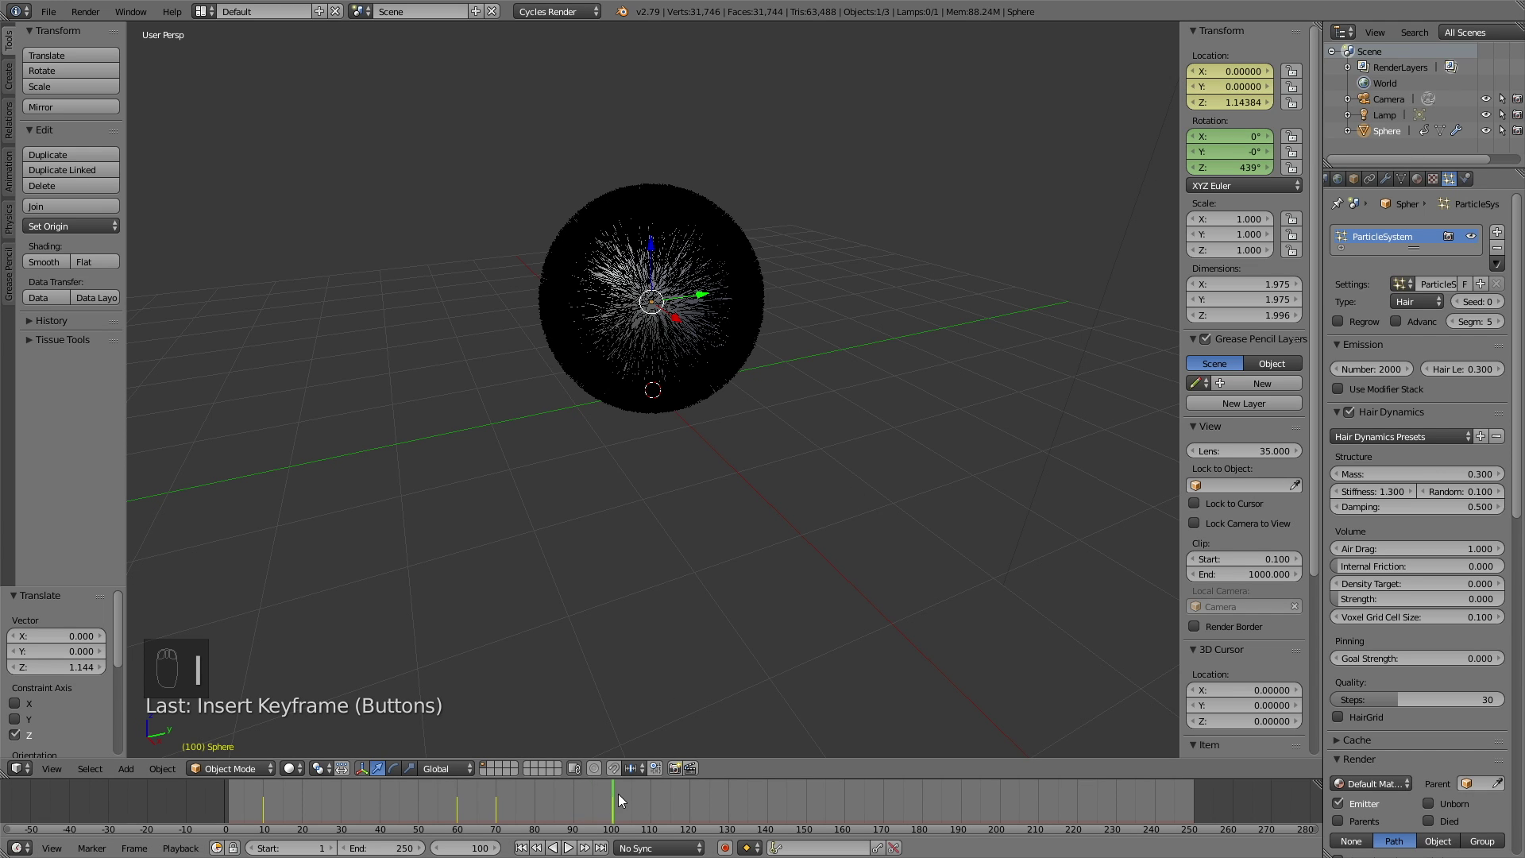
# Return the timeline to frame 0 and bake the hair dynamics cache for frames 1 to 250
pyautogui.hotkey('shift', 'alt', 'a')
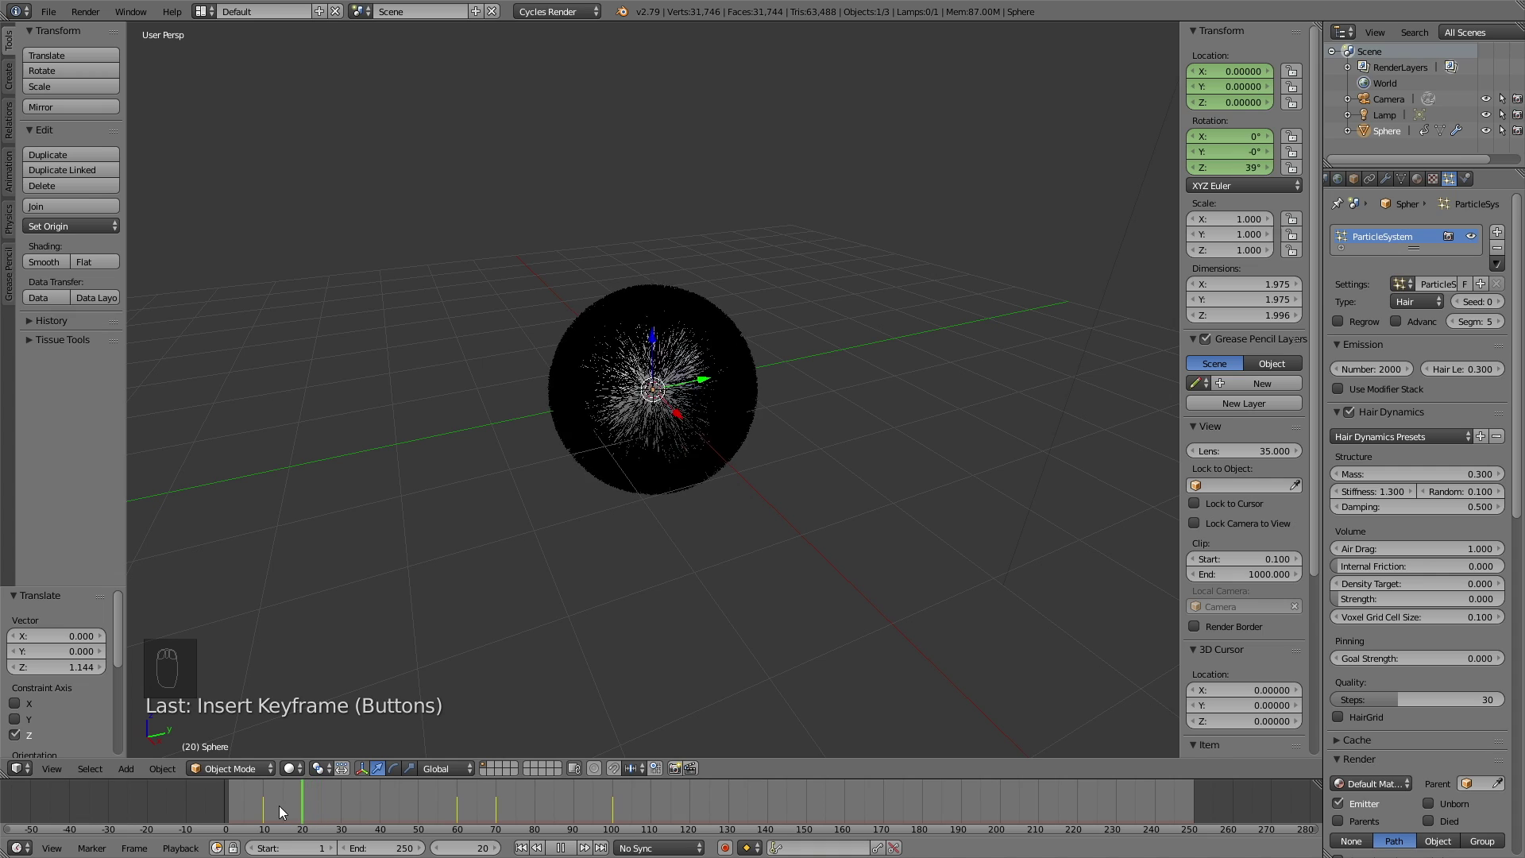
pyautogui.hotkey('alt', 'a')
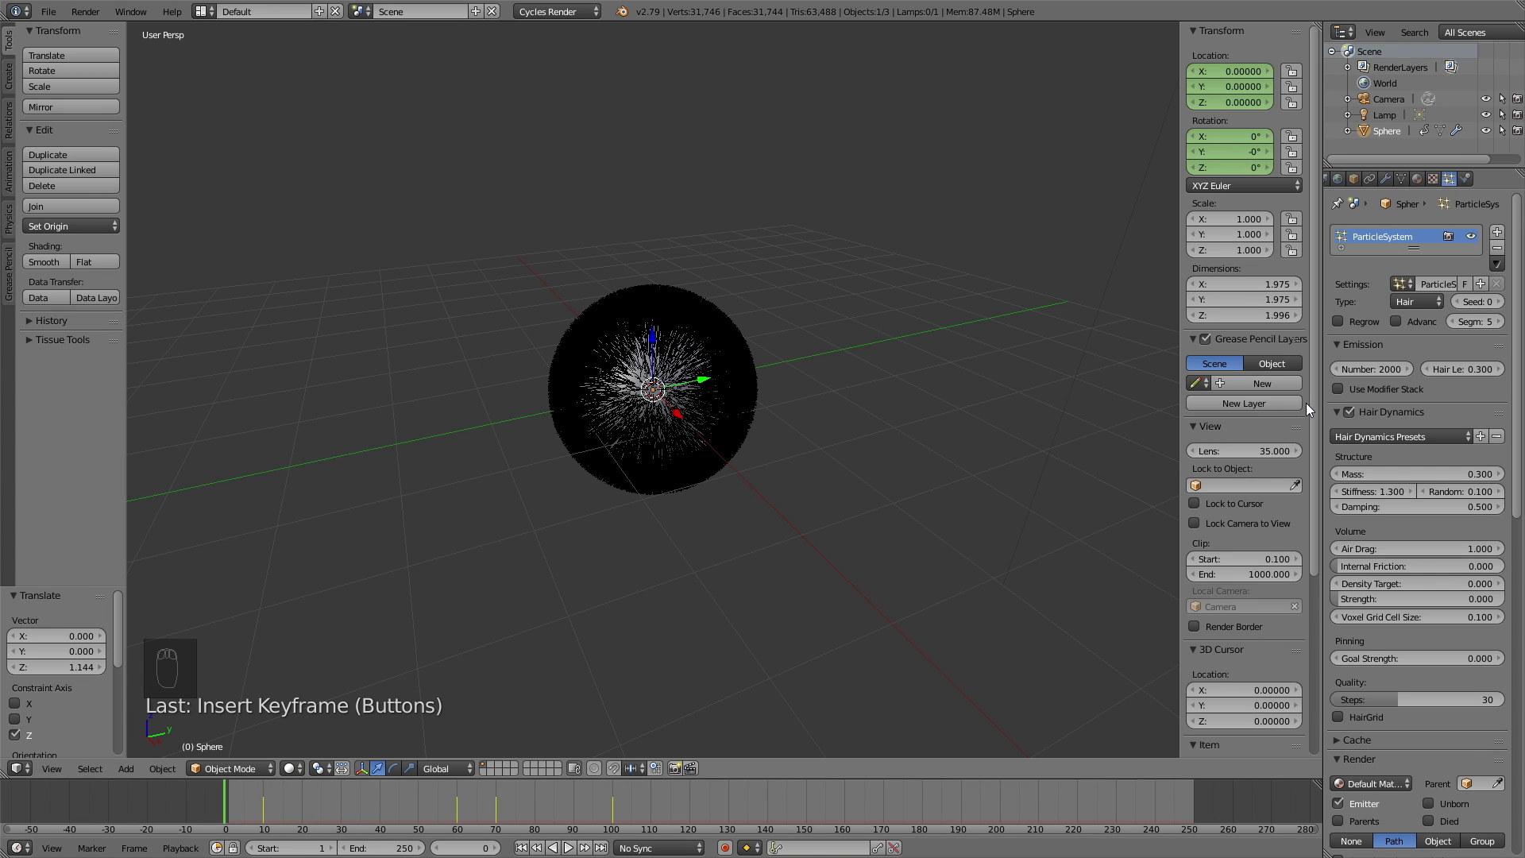
pyautogui.scroll(-4, 1409, 698)
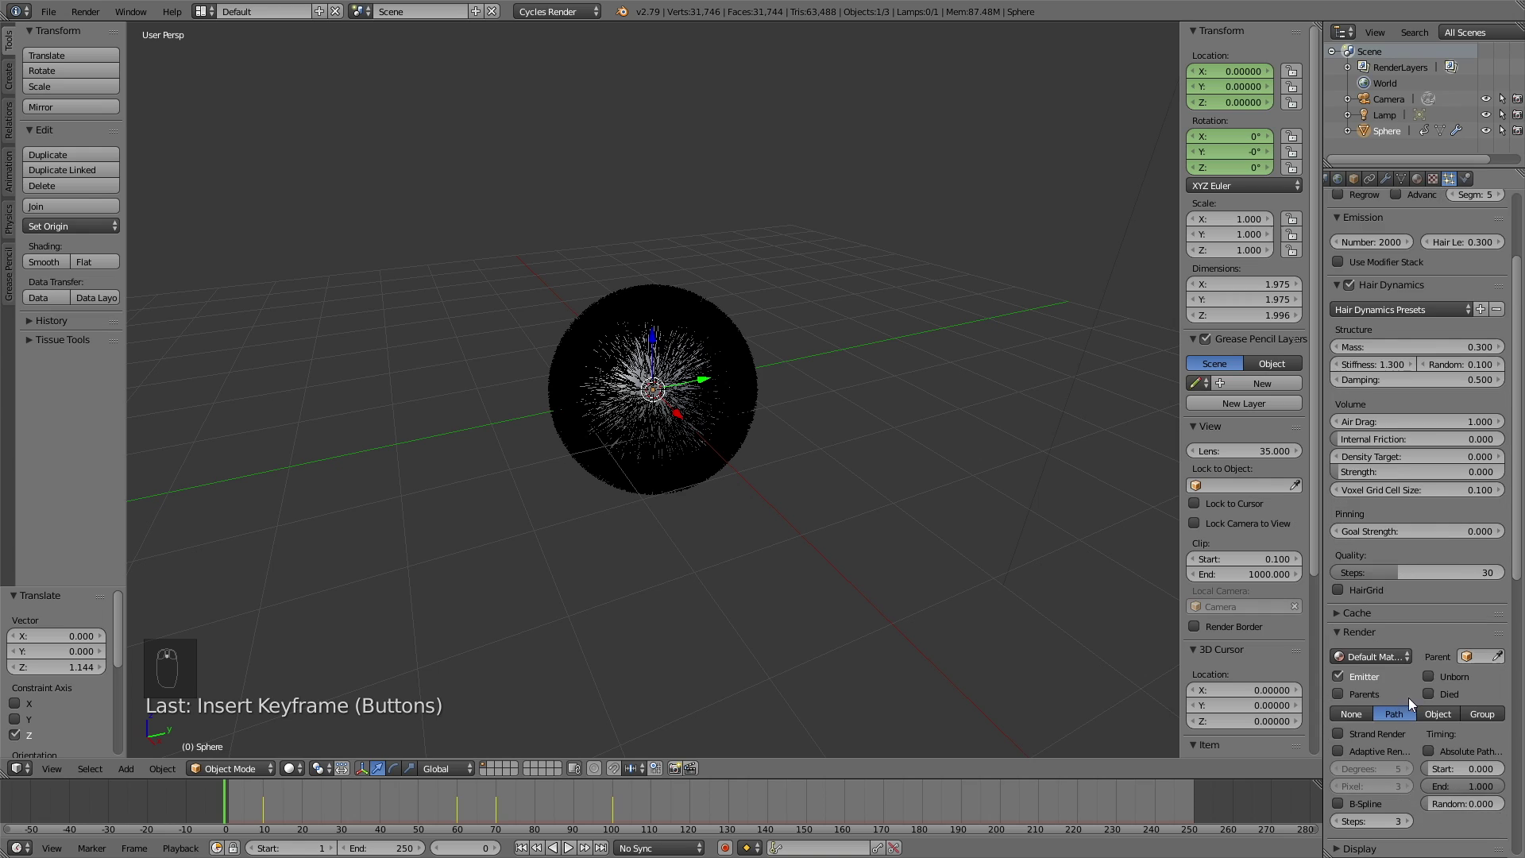
pyautogui.click(1361, 612)
pyautogui.click(1361, 781)
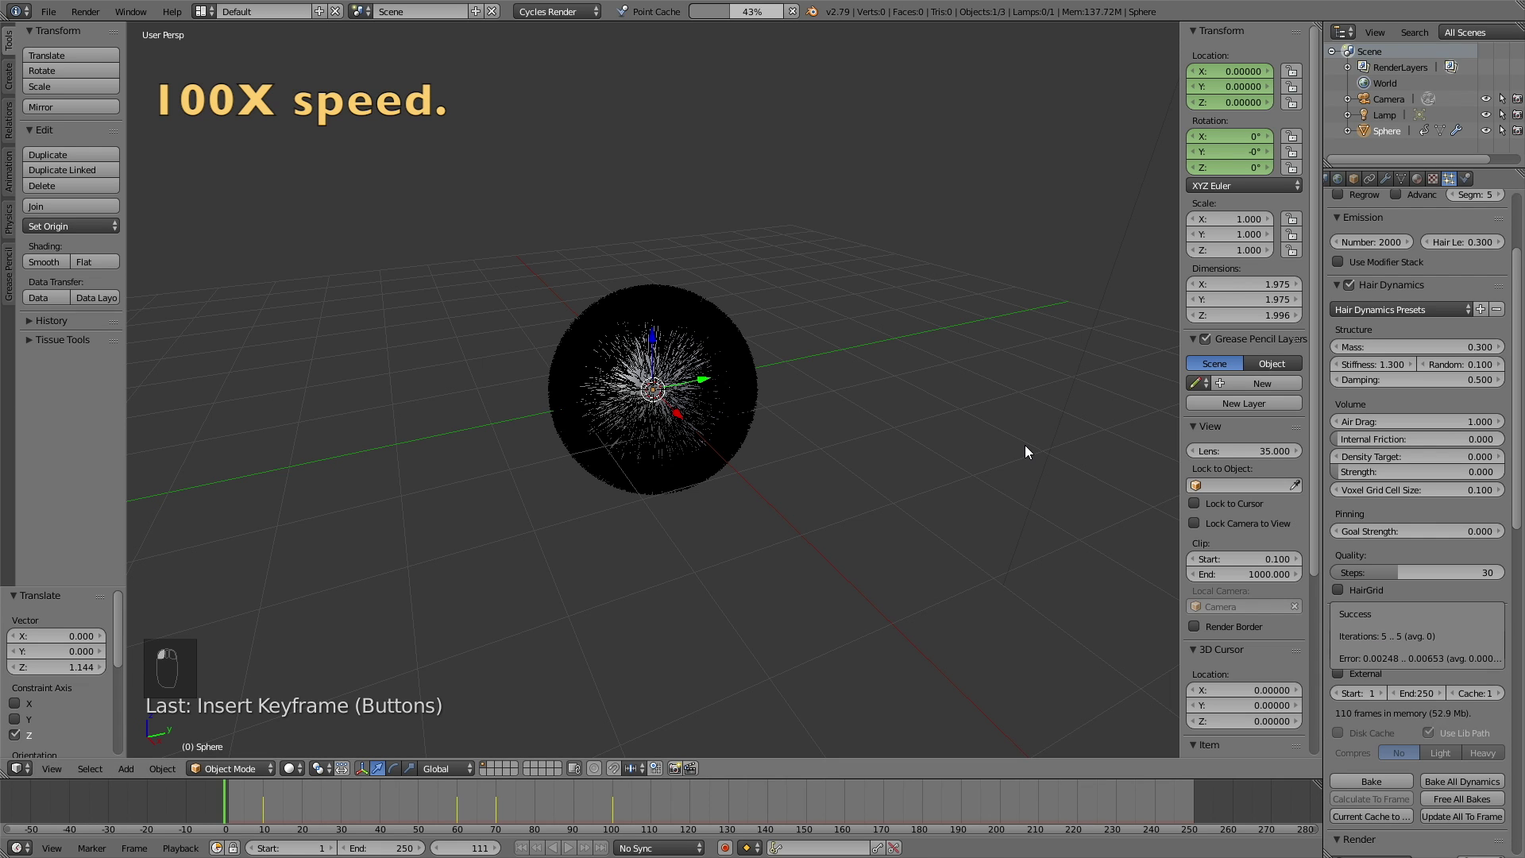
# Play the baked animation to examine how the hair reacts to the sphere's motion, and stop playback
pyautogui.click(568, 847)
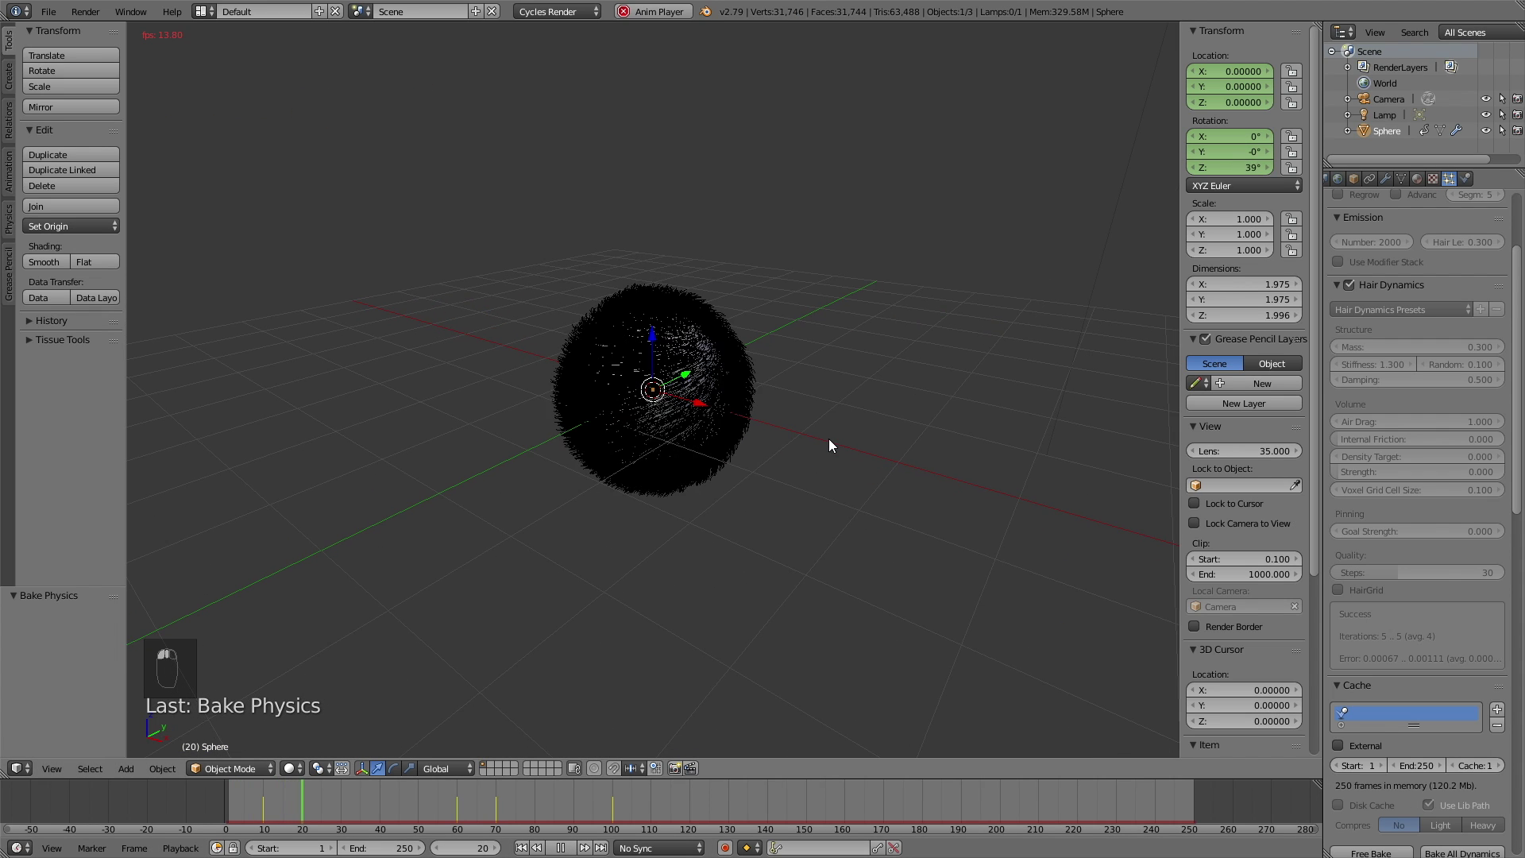
pyautogui.scroll(3, 812, 450)
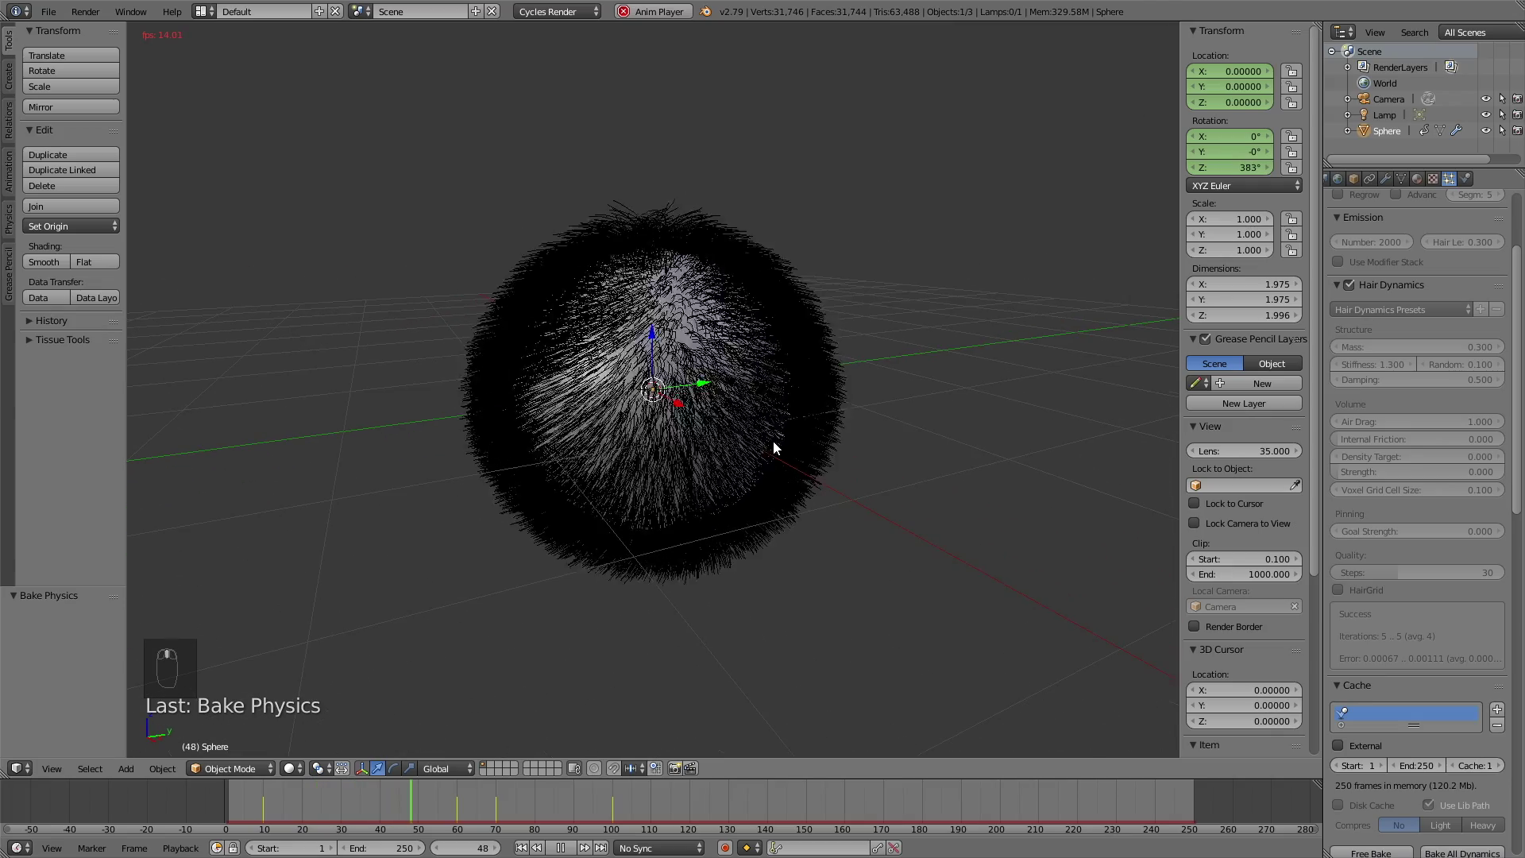
pyautogui.scroll(-3, 785, 443)
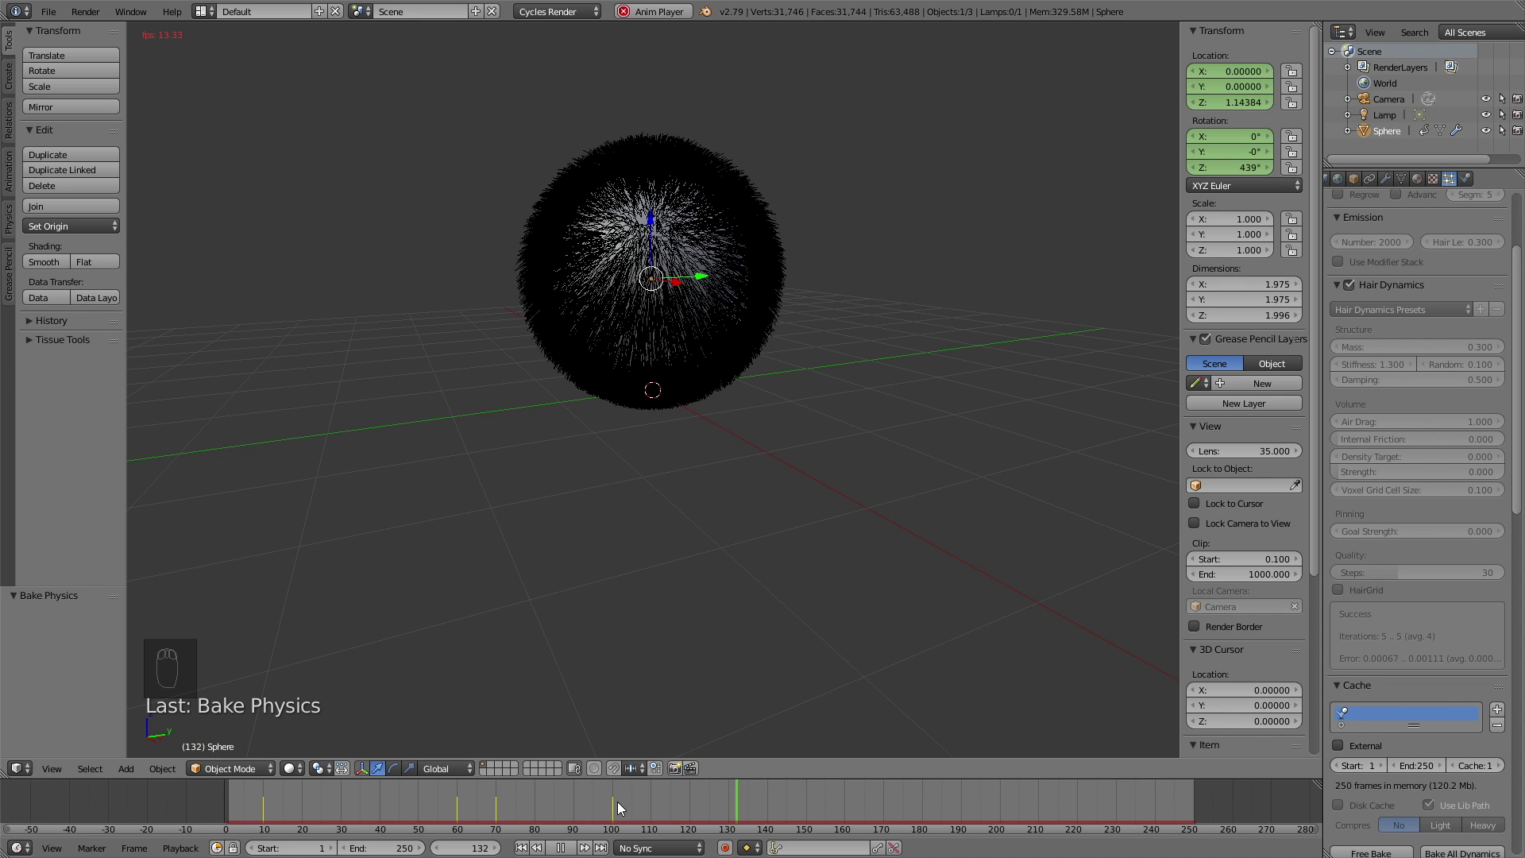
pyautogui.click(561, 847)
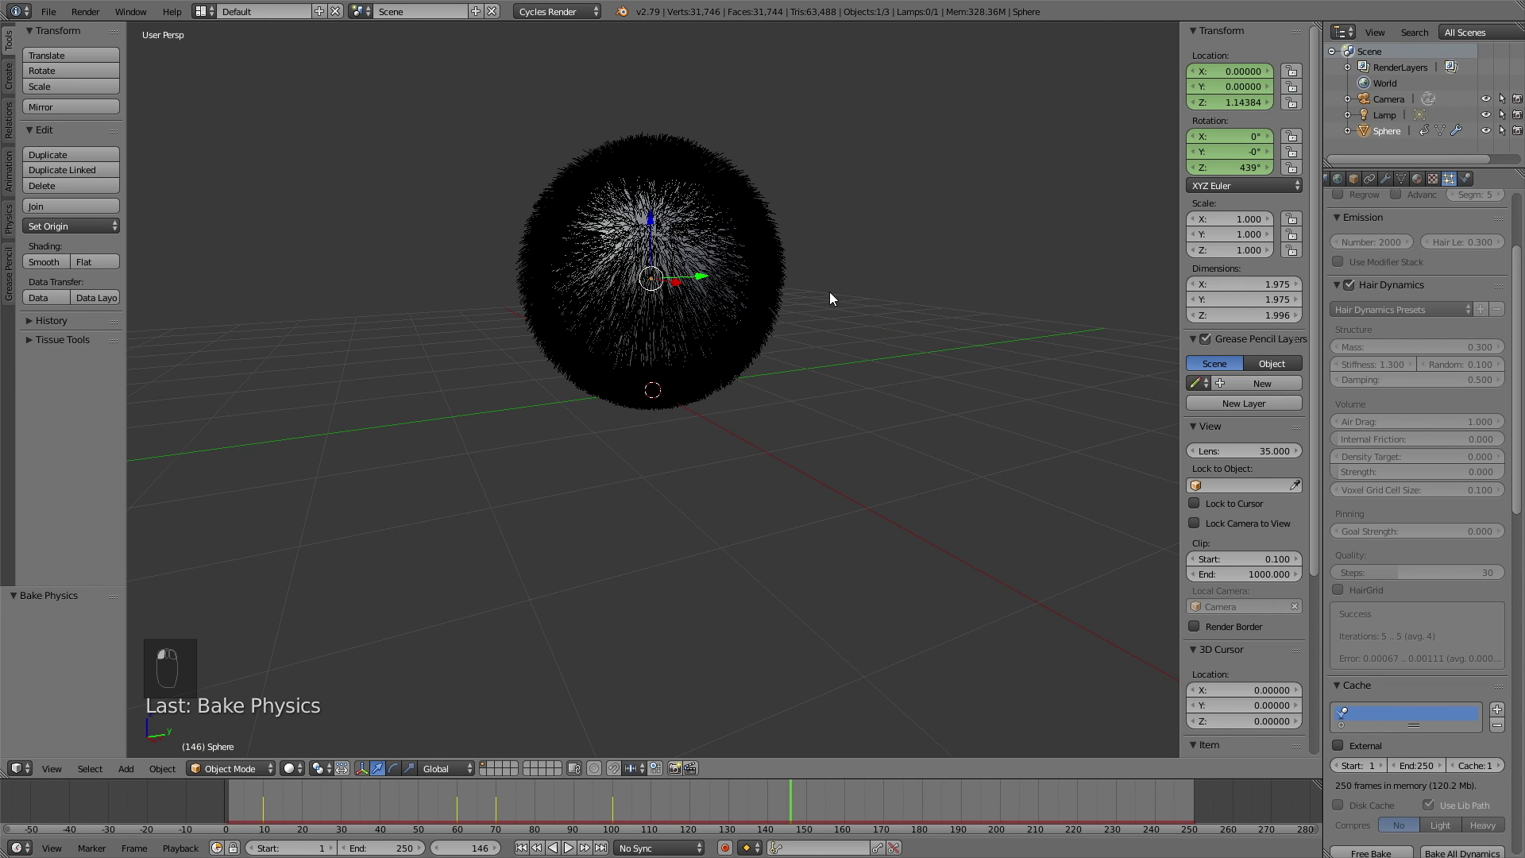
# Change the scene's lamp to a Sun lamp and set its size to 1
pyautogui.scroll(2, 830, 293)
pyautogui.scroll(-3, 816, 294)
pyautogui.moveTo(814, 260); pyautogui.dragTo(825, 398, button='middle')
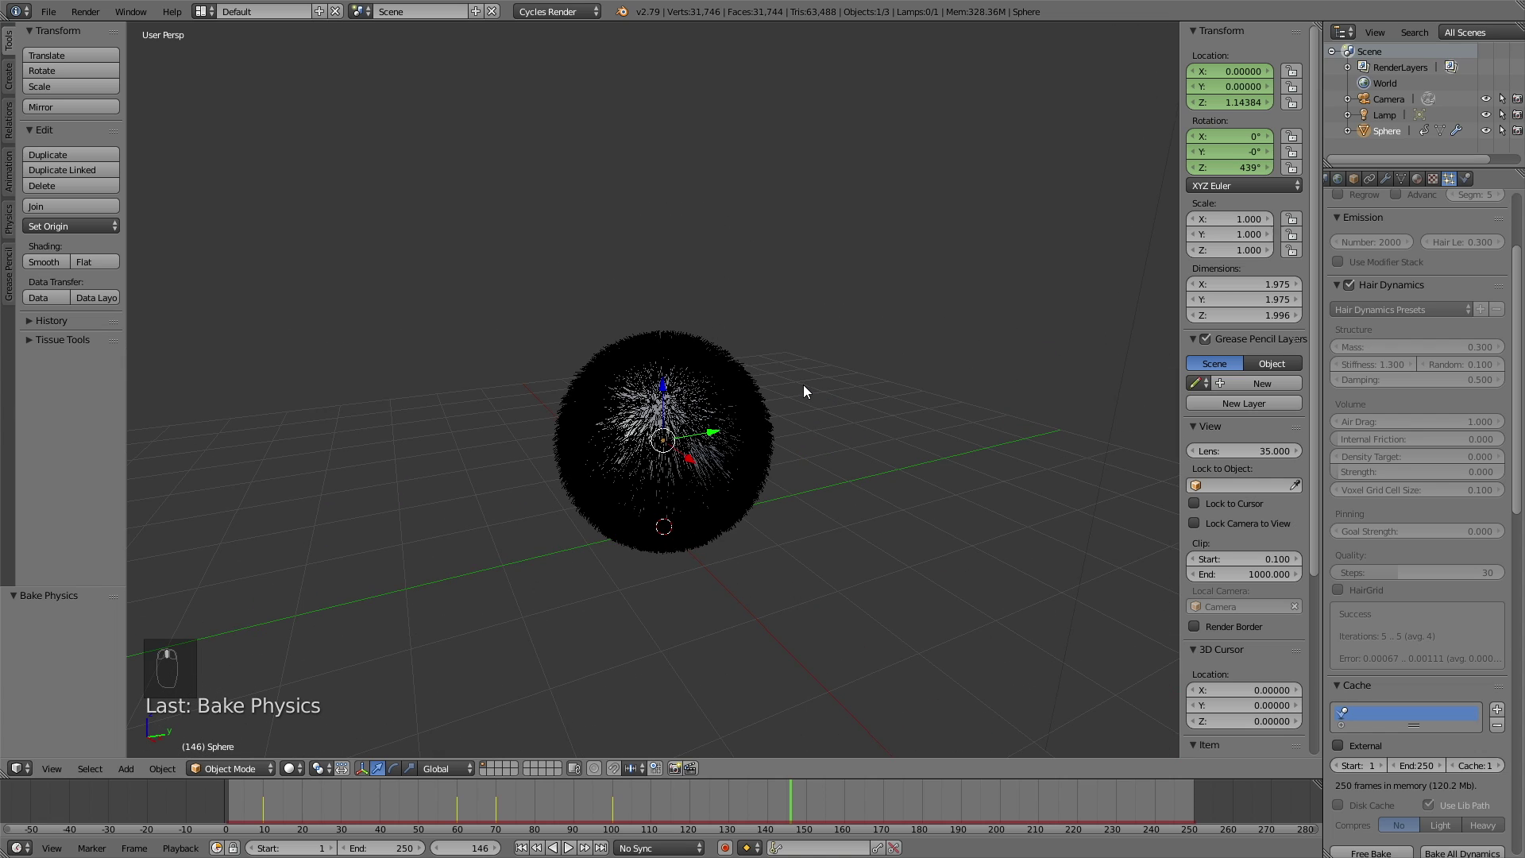
pyautogui.scroll(-3, 755, 364)
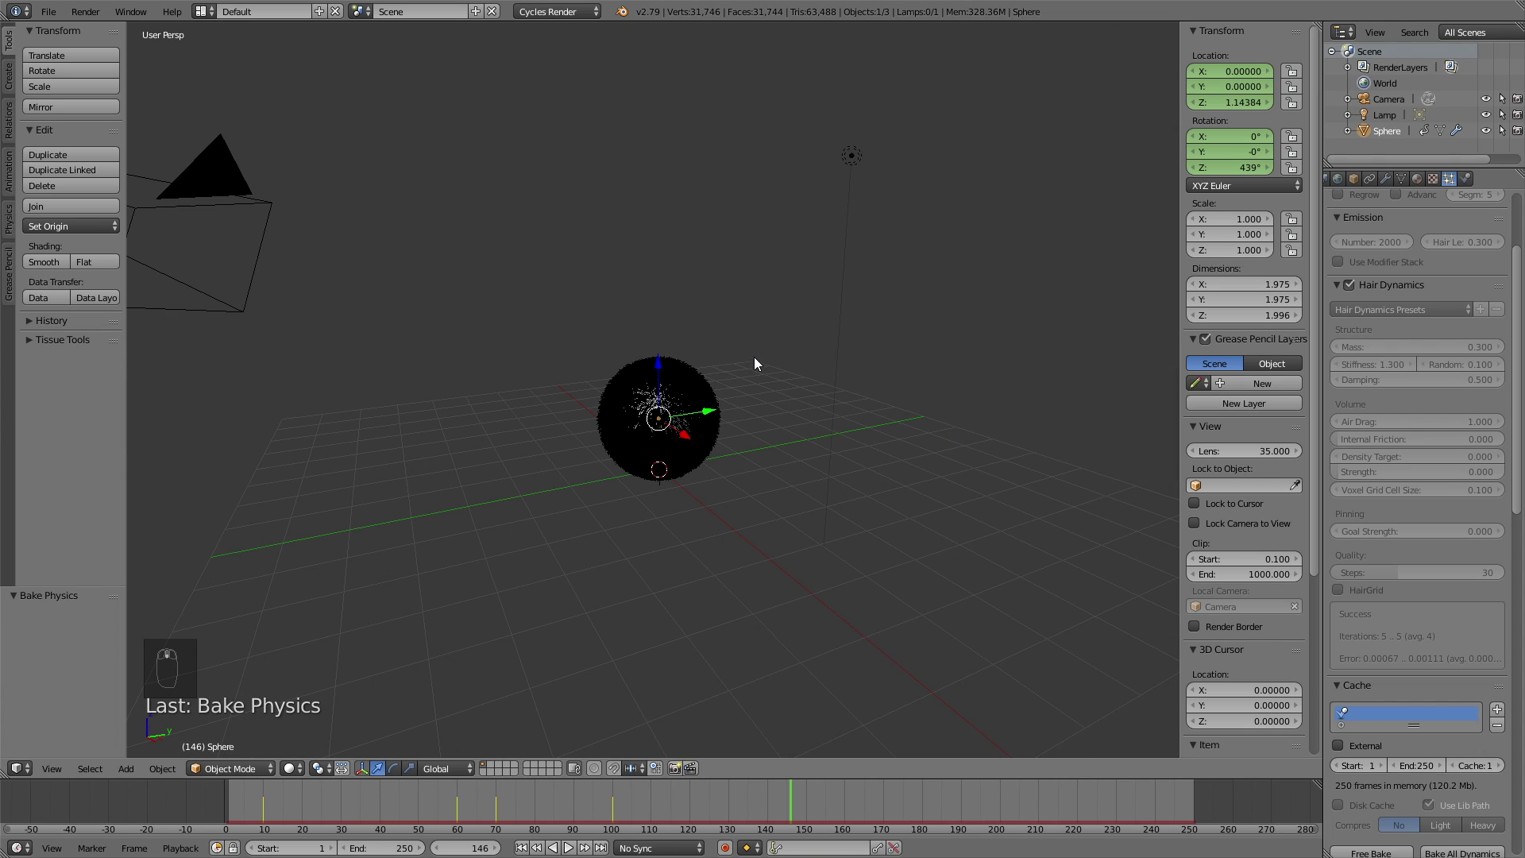
pyautogui.rightClick(850, 157)
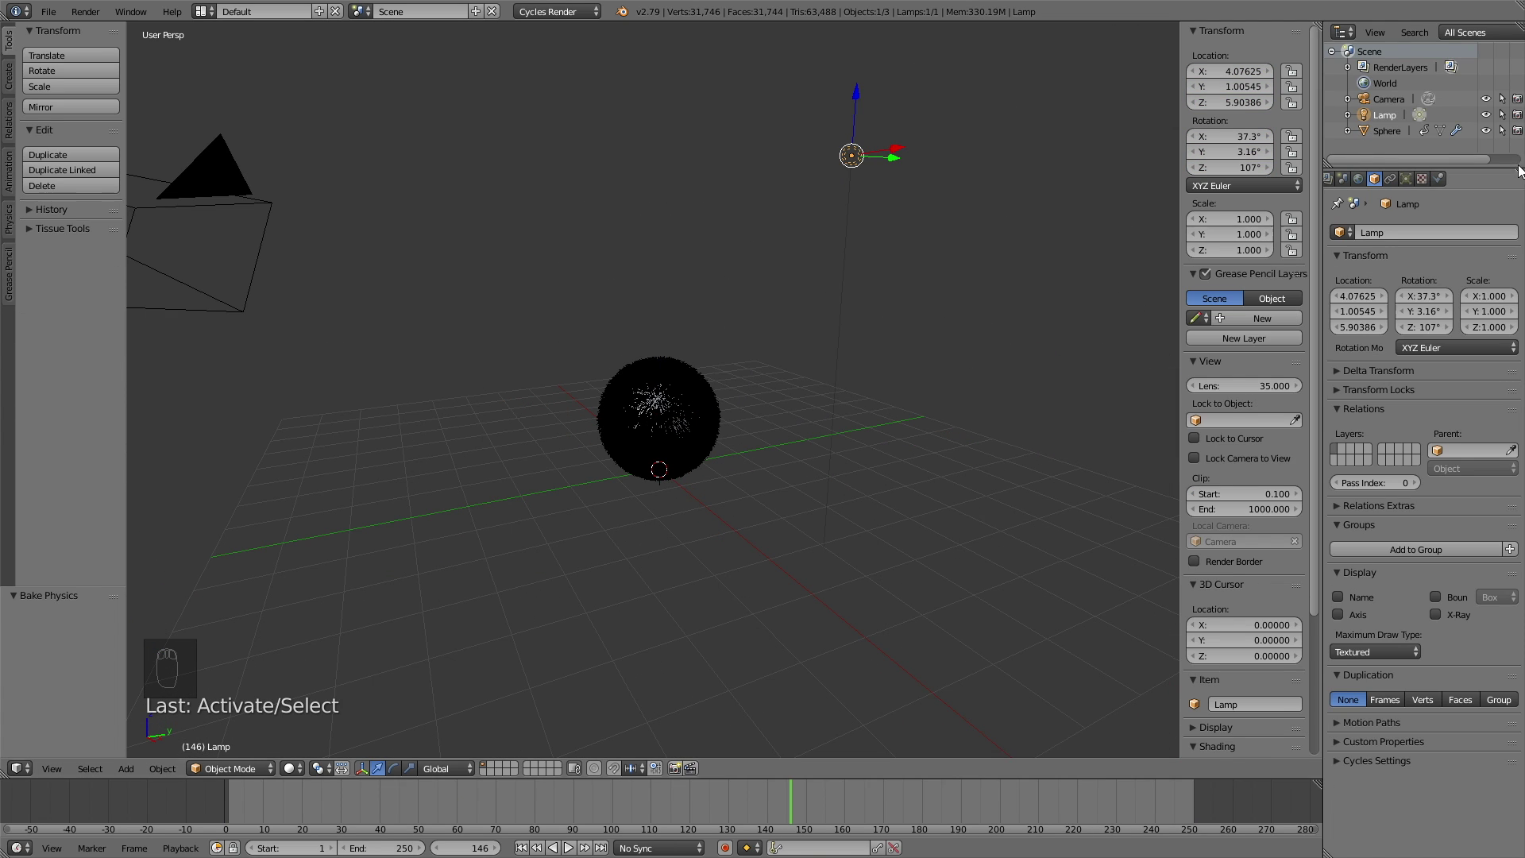
pyautogui.click(1407, 180)
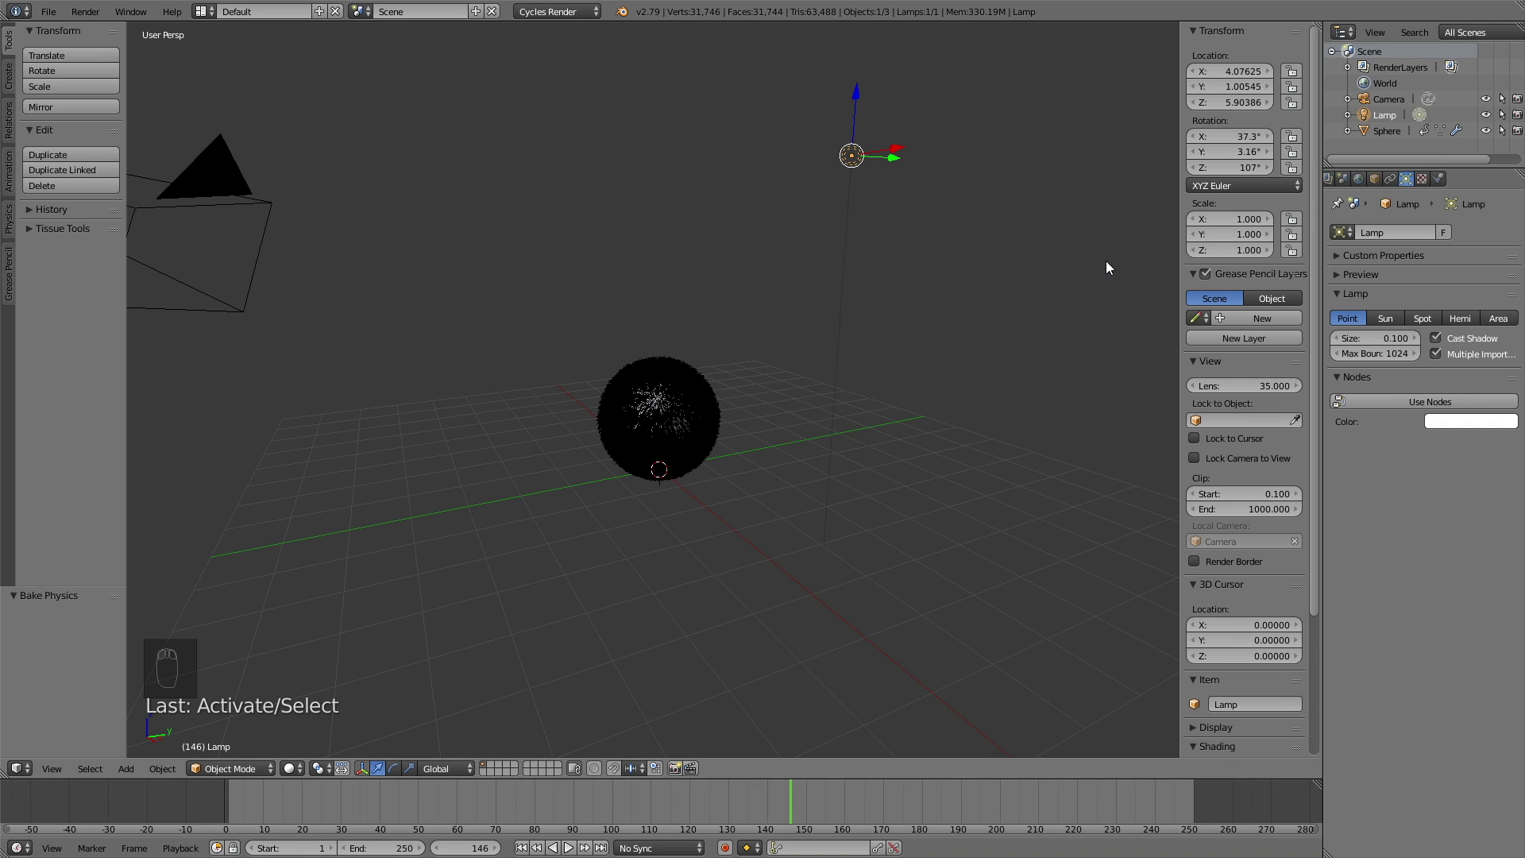
pyautogui.press('n')
pyautogui.click(1382, 319)
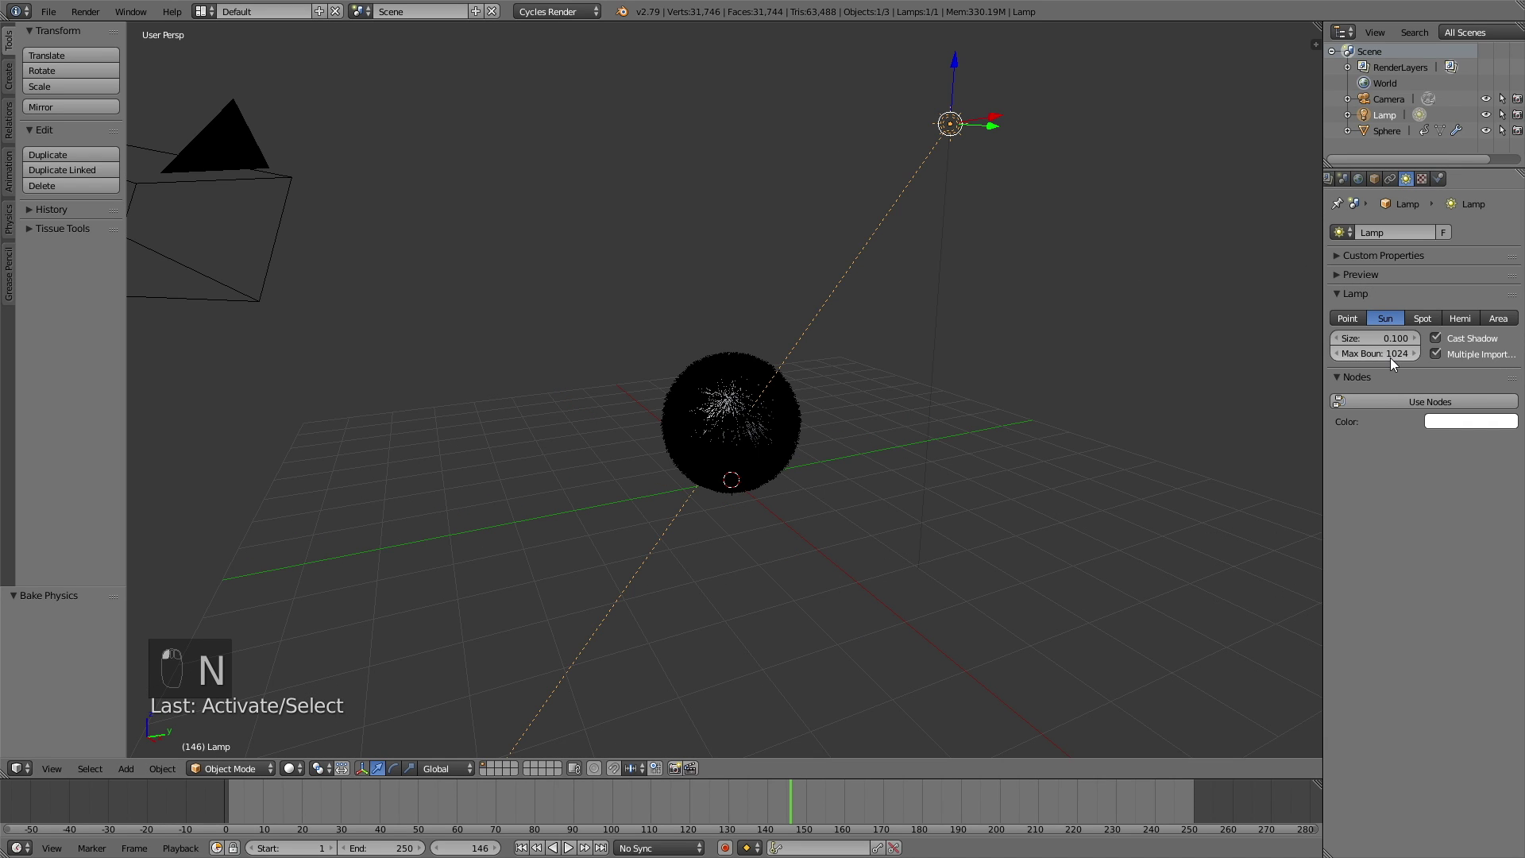
pyautogui.write('1')
pyautogui.press('Return')
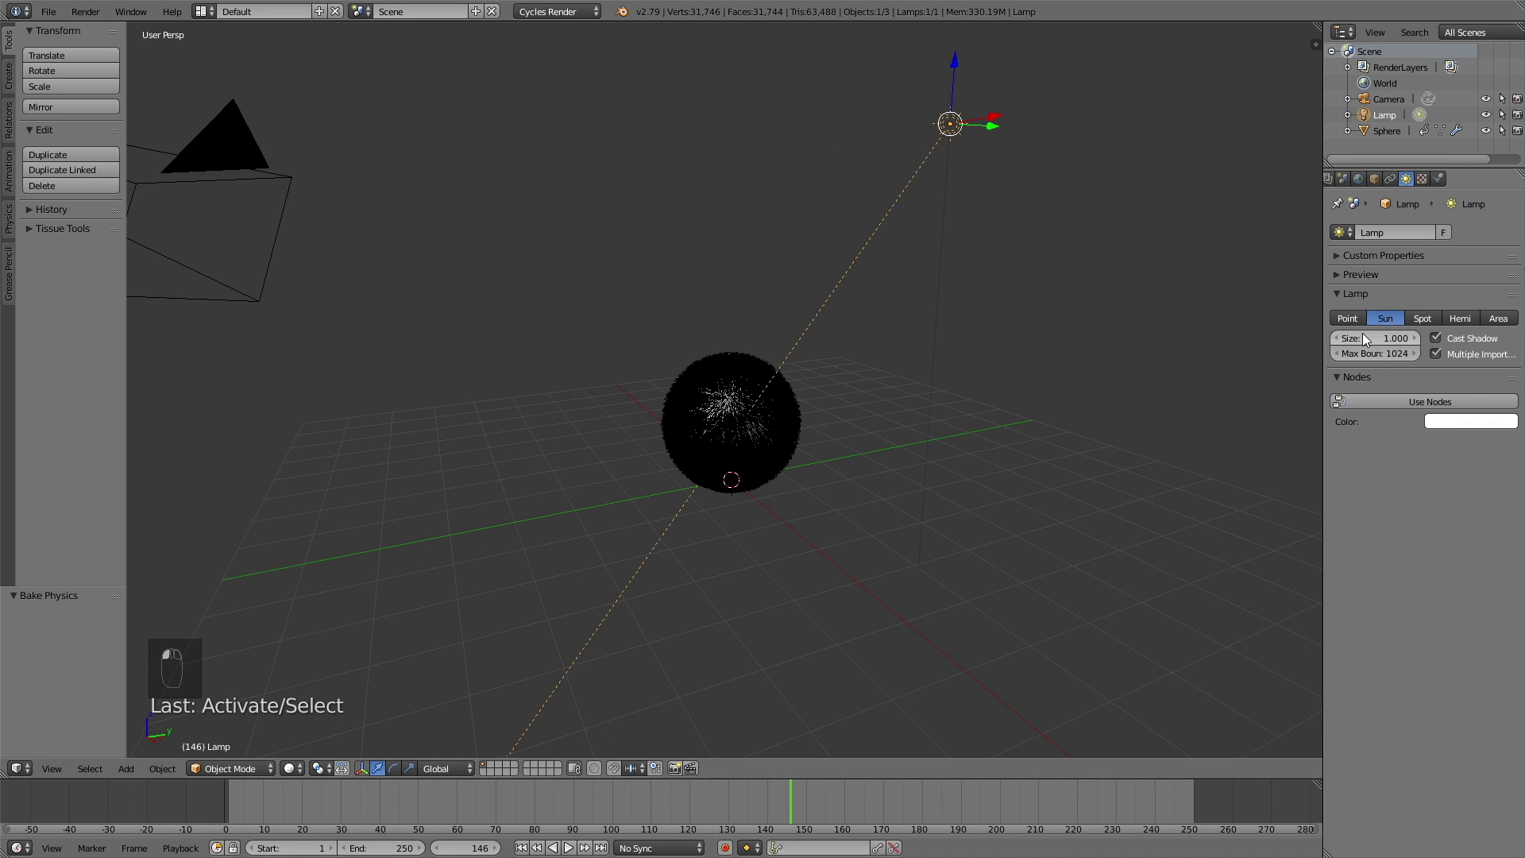
# Enable nodes for the sun lamp and set its emission strength to 7
pyautogui.click(1402, 402)
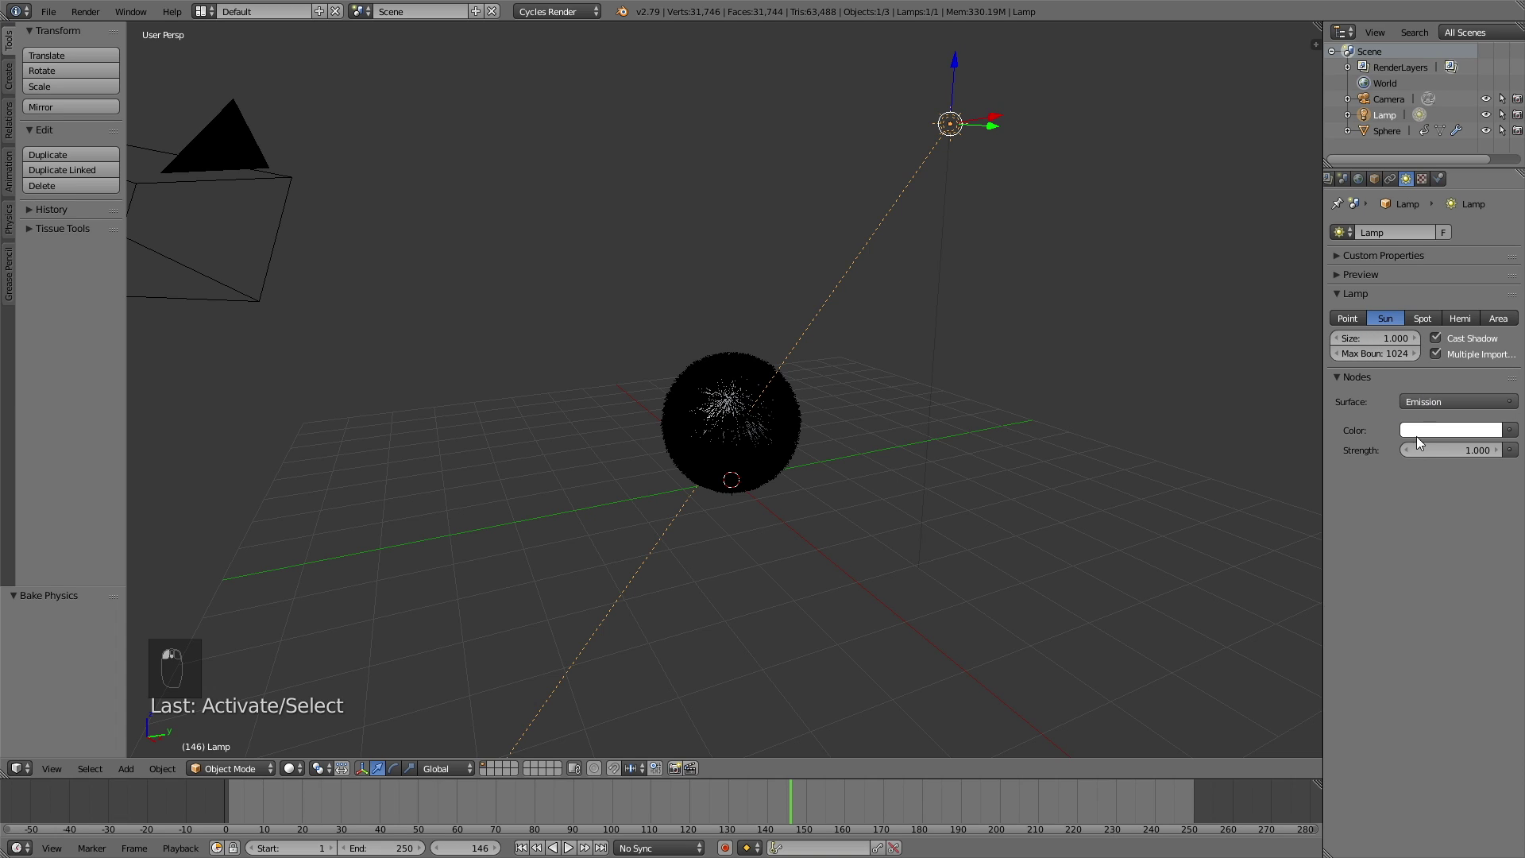
pyautogui.click(1435, 449)
pyautogui.write('7')
pyautogui.press('Return')
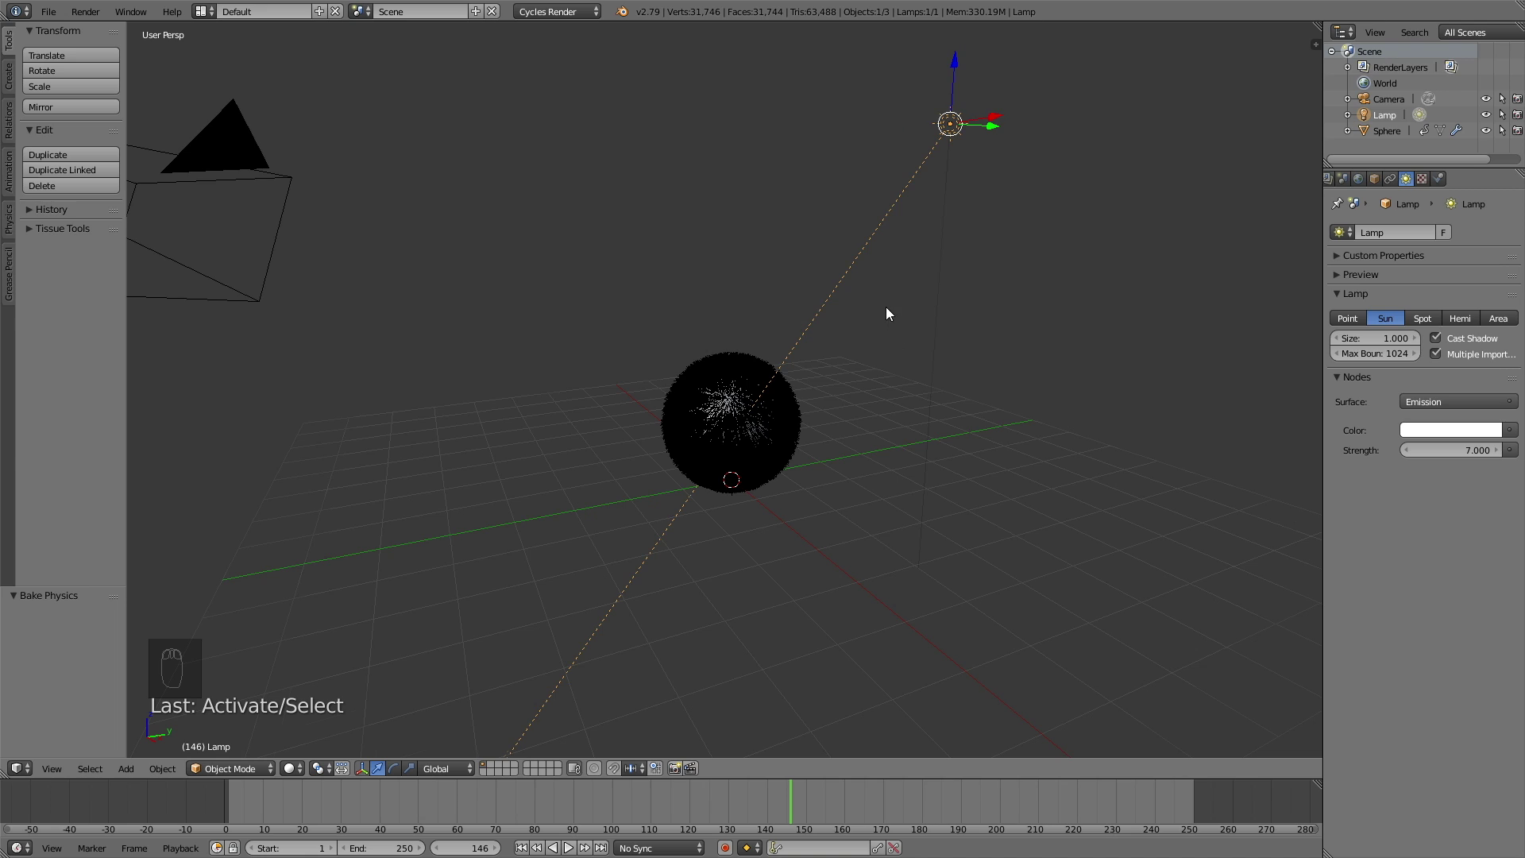
# Move the sun lamp freely by about 1.9 in X, 1.0 in Y and 1.1 in Z
pyautogui.moveTo(887, 313); pyautogui.dragTo(997, 346, button='middle')
pyautogui.press('g')
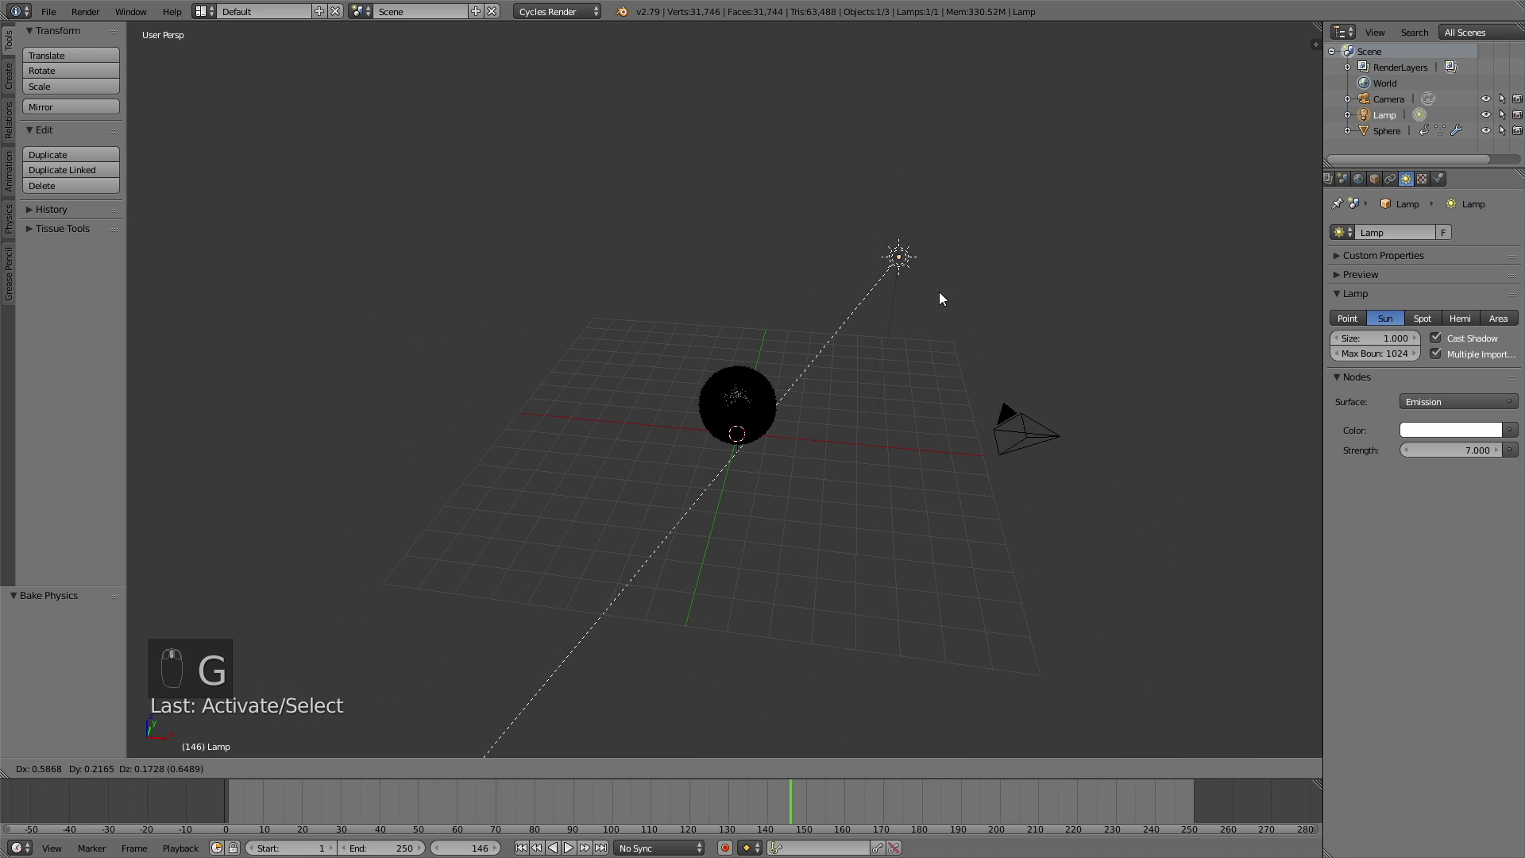
pyautogui.click(978, 301)
# Add a new material to the sphere and set its Diffuse BSDF color to a medium blue
pyautogui.scroll(5, 809, 329)
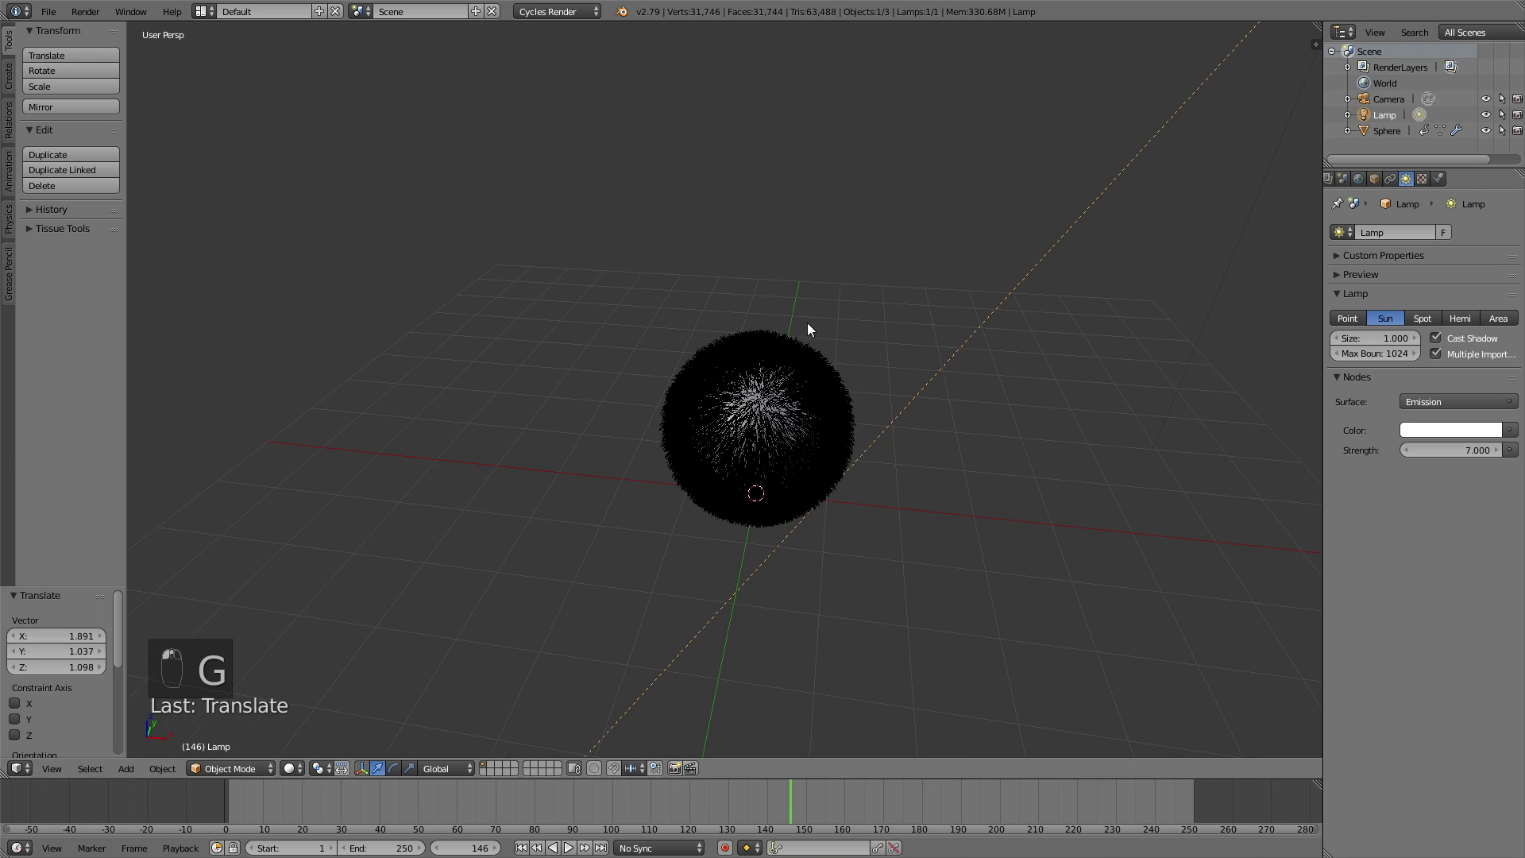
pyautogui.rightClick(846, 487)
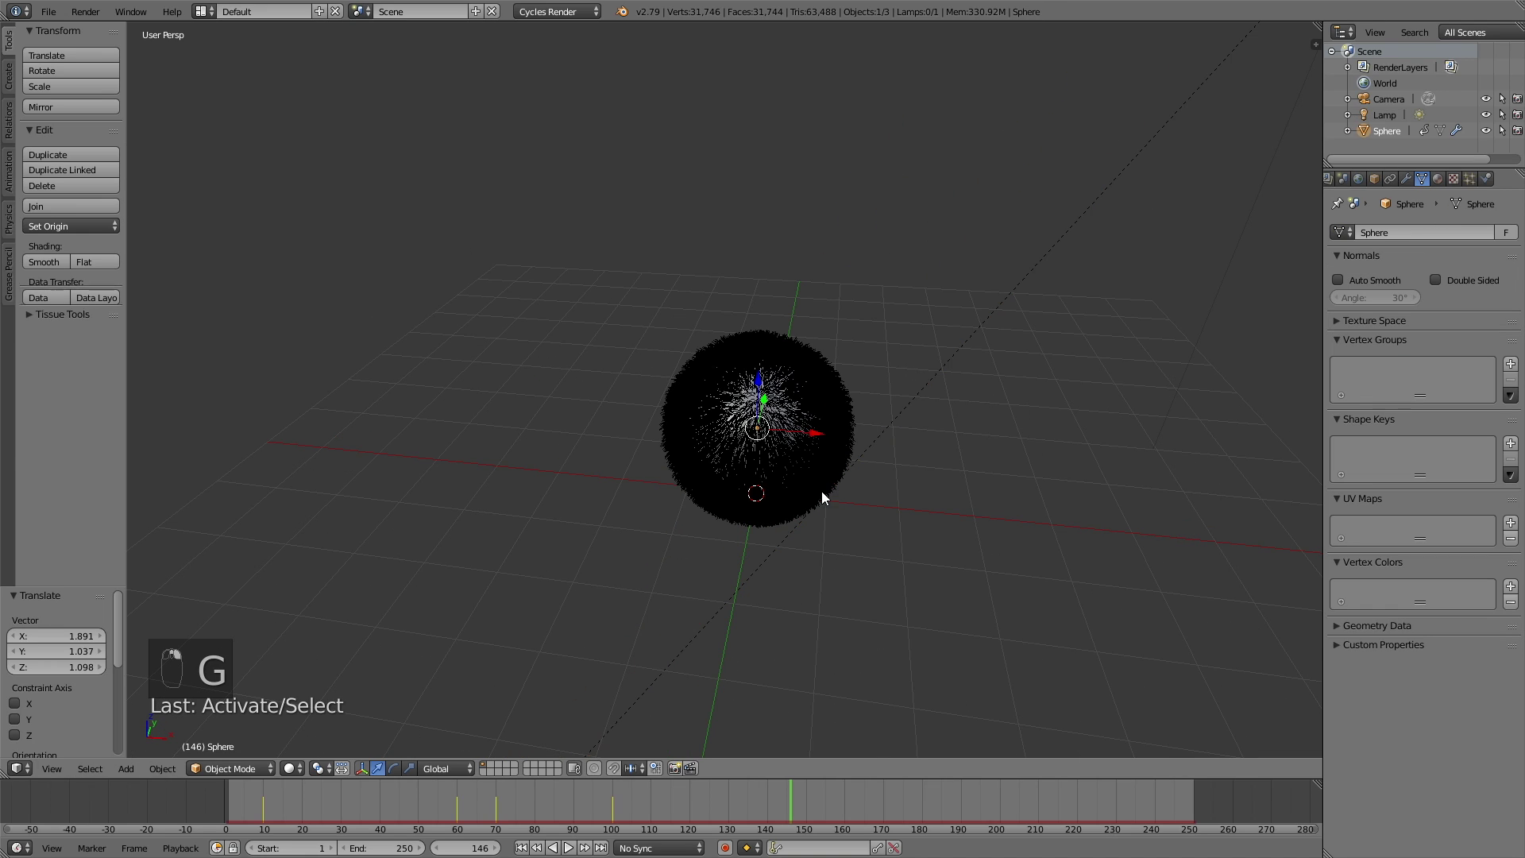
pyautogui.click(1439, 178)
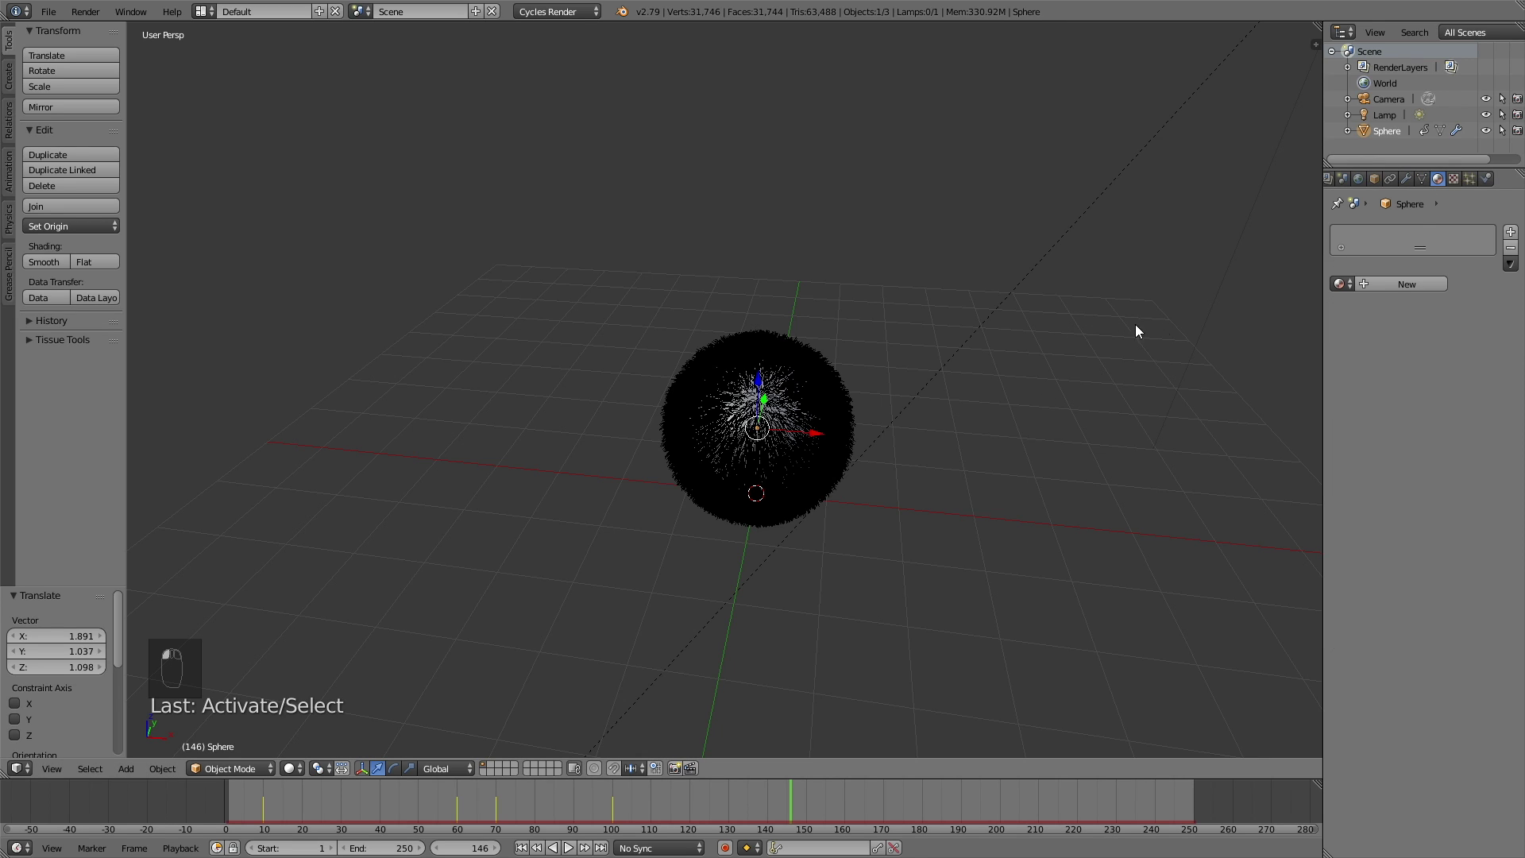
pyautogui.click(1405, 285)
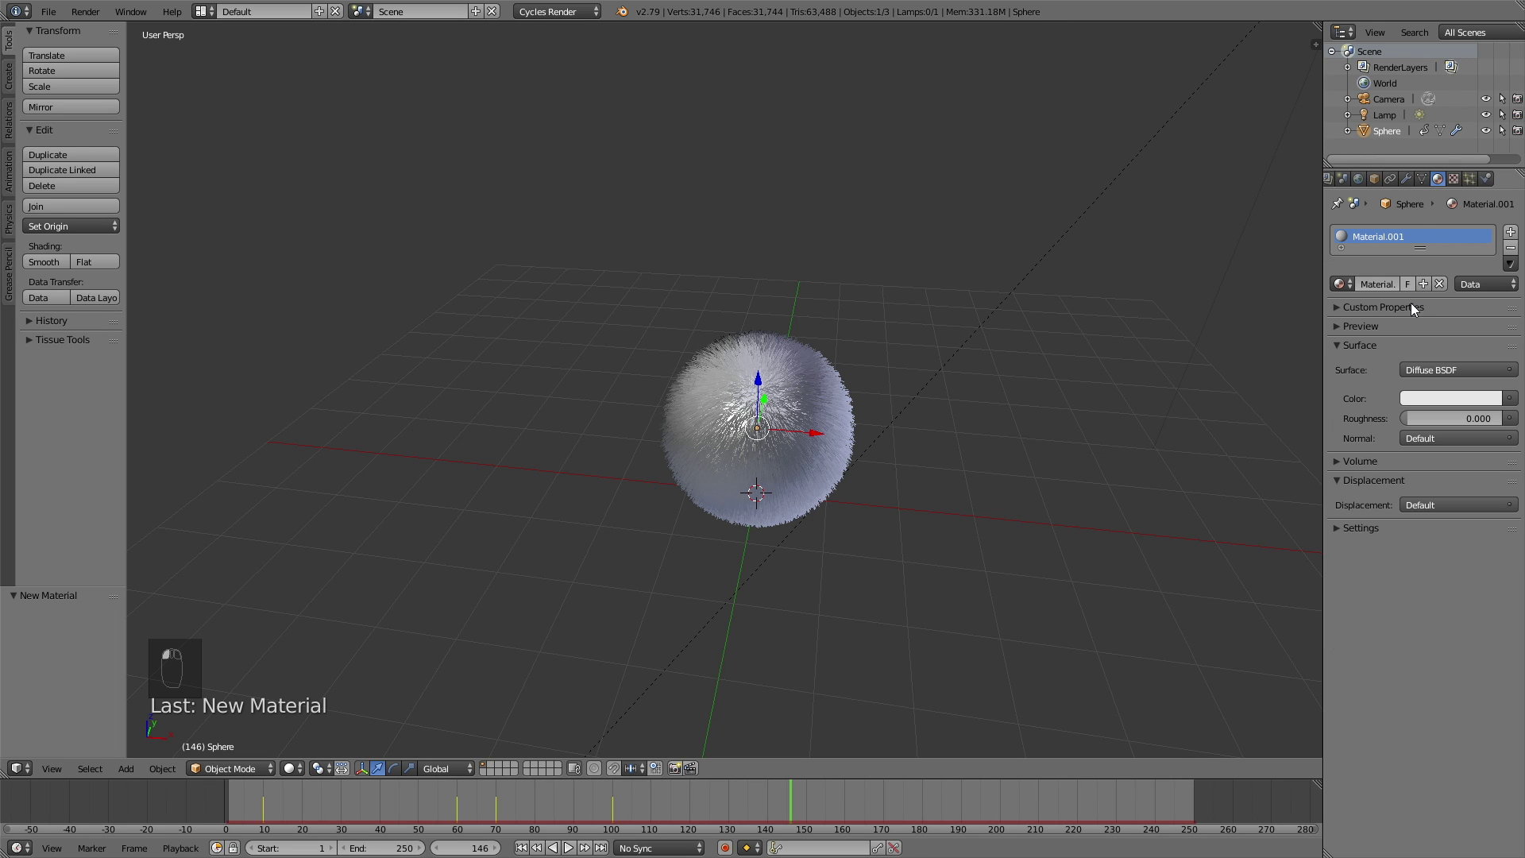
pyautogui.click(1419, 397)
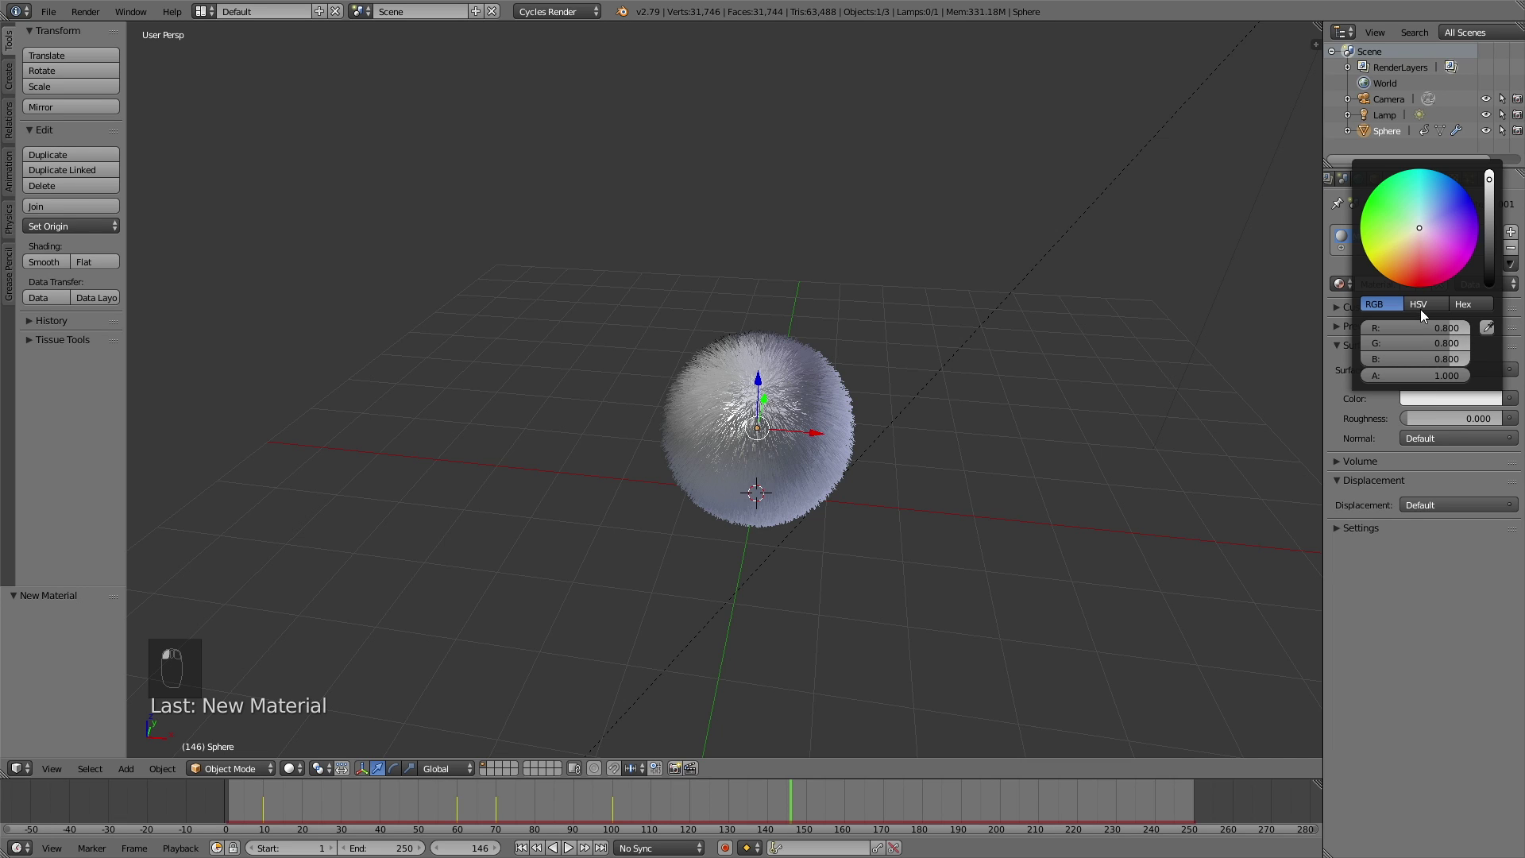
pyautogui.click(1443, 205)
pyautogui.moveTo(1442, 204); pyautogui.dragTo(1441, 206)
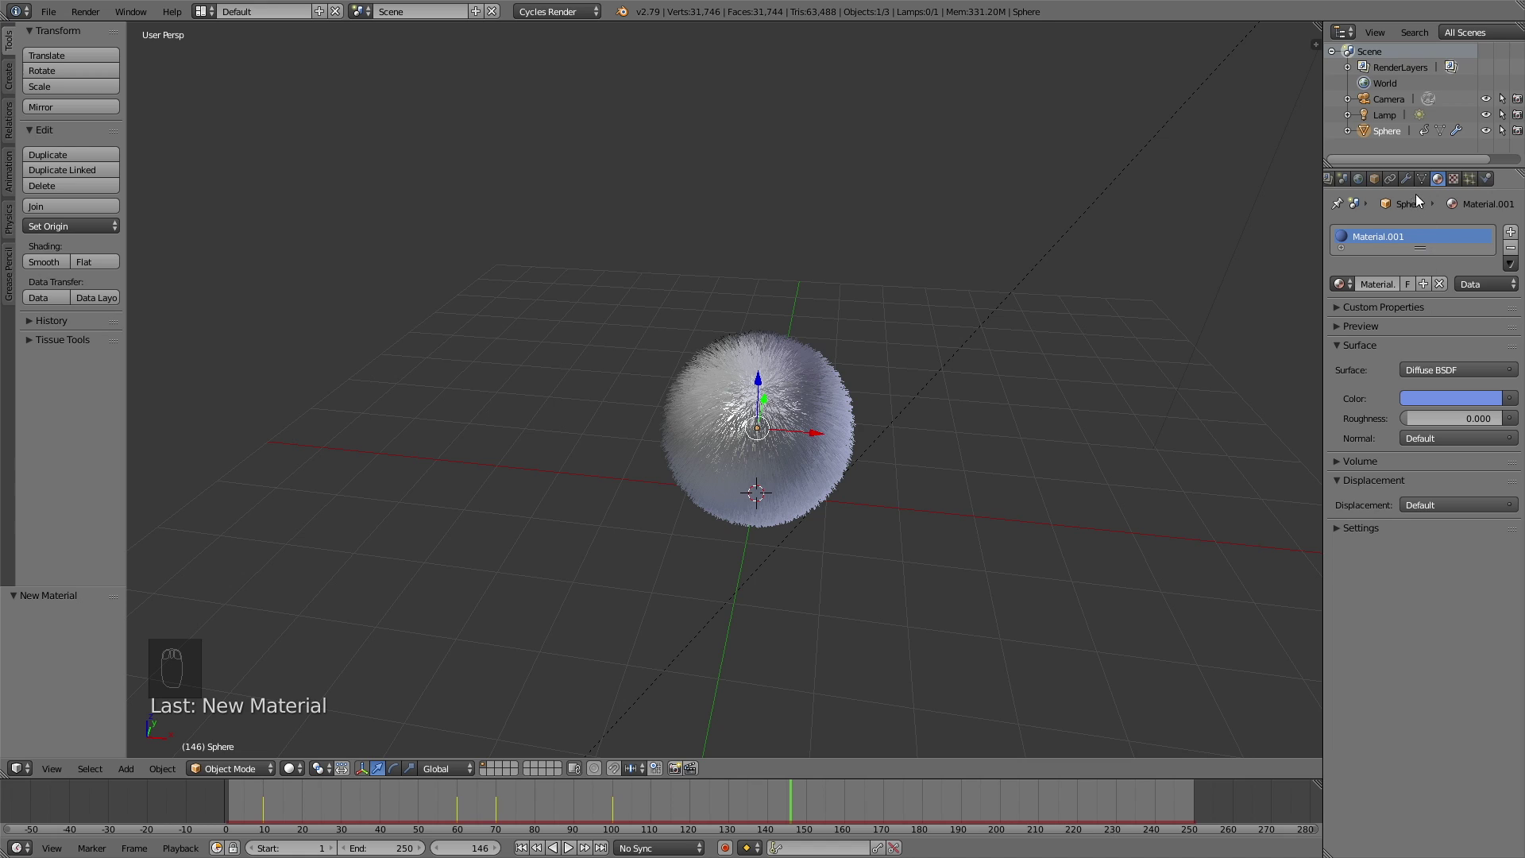
# Darken the world's surface color to a near-black gray with RGB values of about 0.012
pyautogui.click(1358, 178)
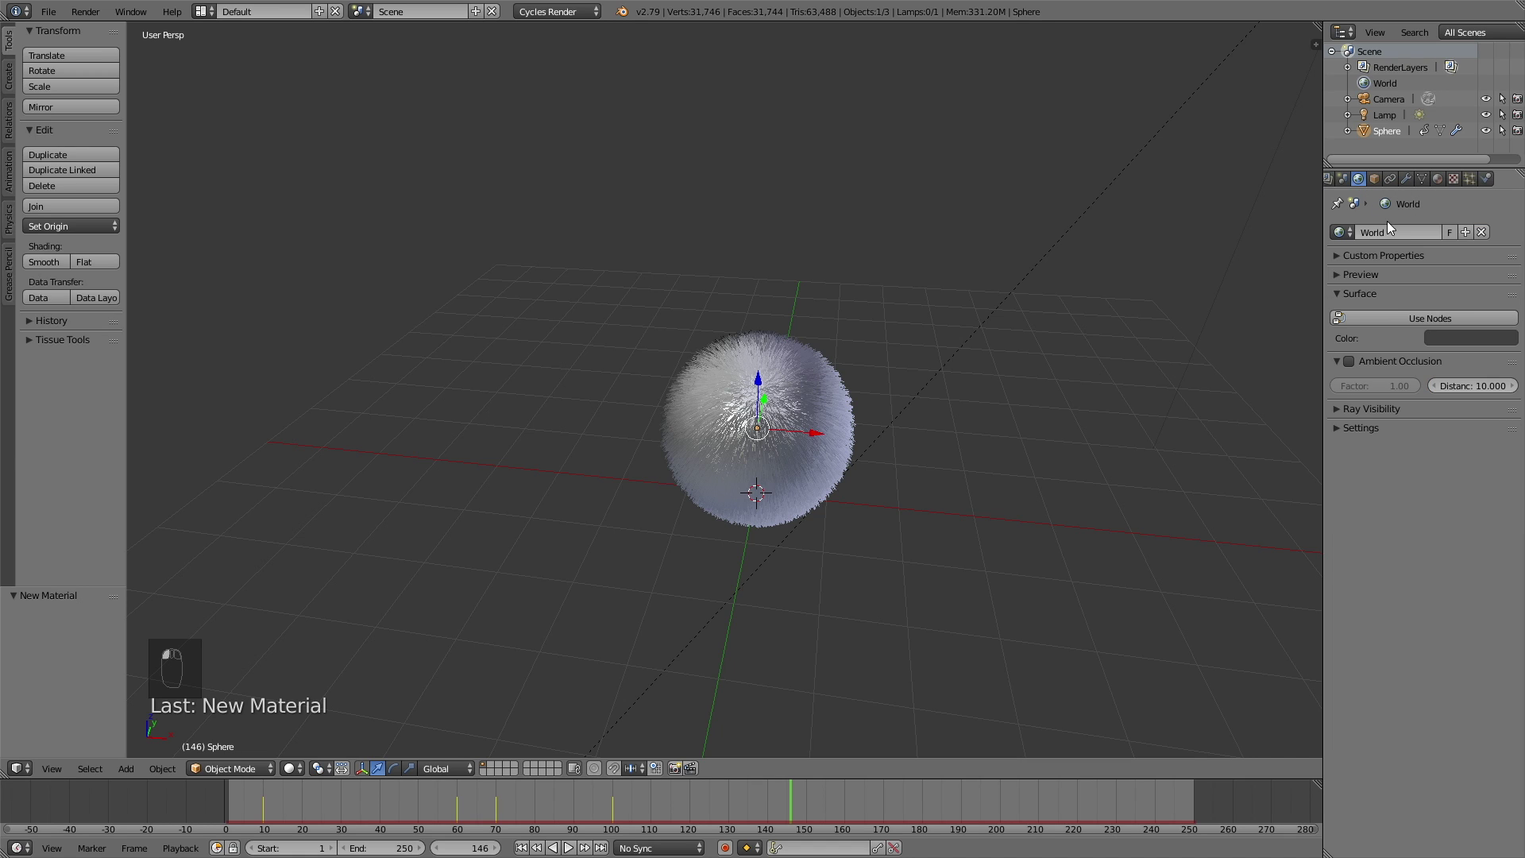
pyautogui.click(1444, 340)
pyautogui.click(1504, 235)
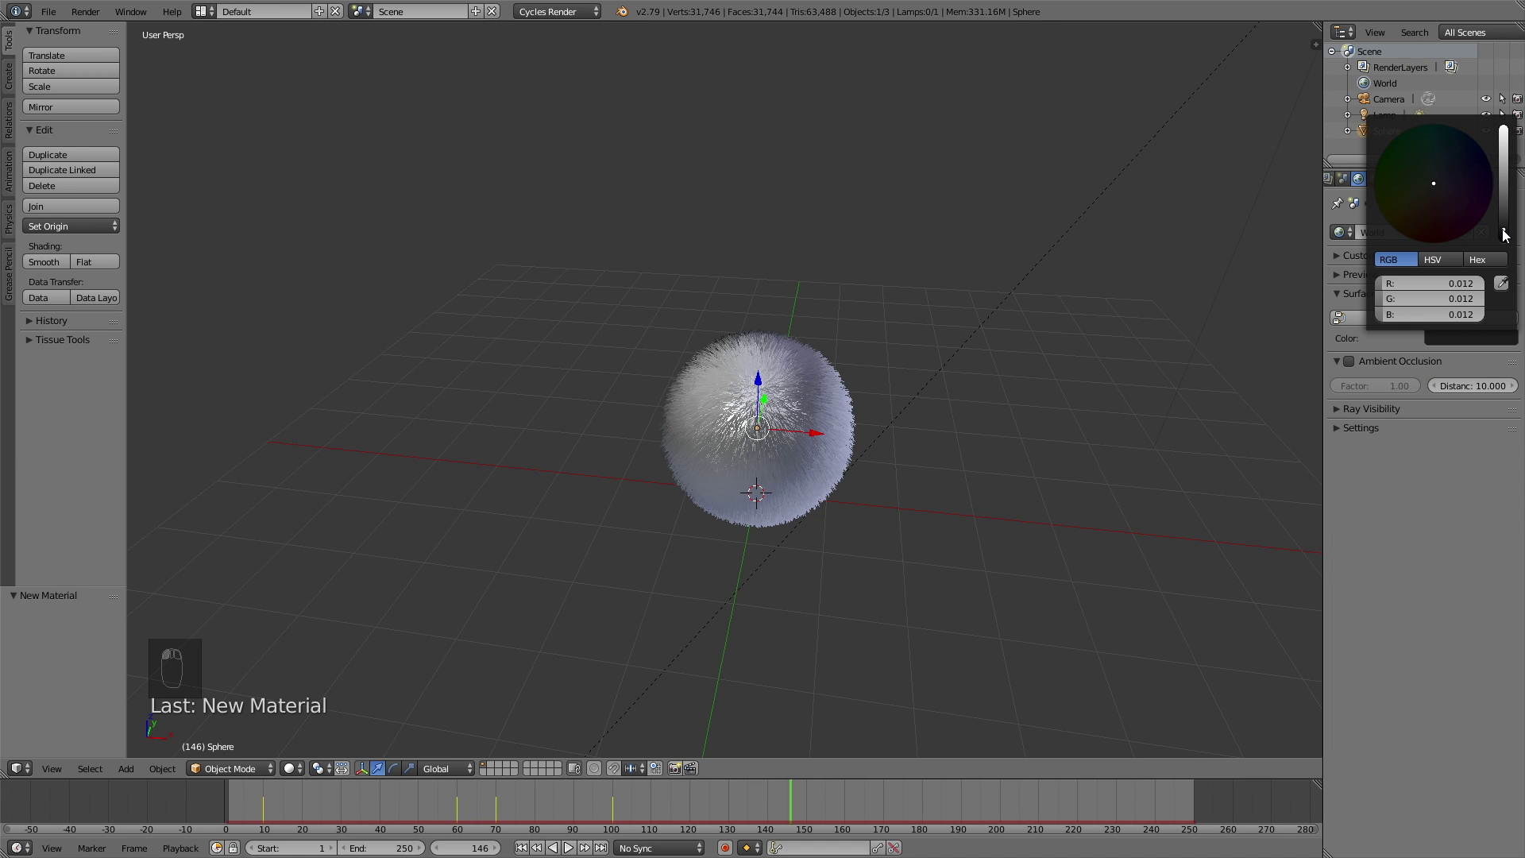
# Preview the hairy sphere up close in rendered shading, then return the viewport to solid shading
pyautogui.hotkey('shift', 'z')
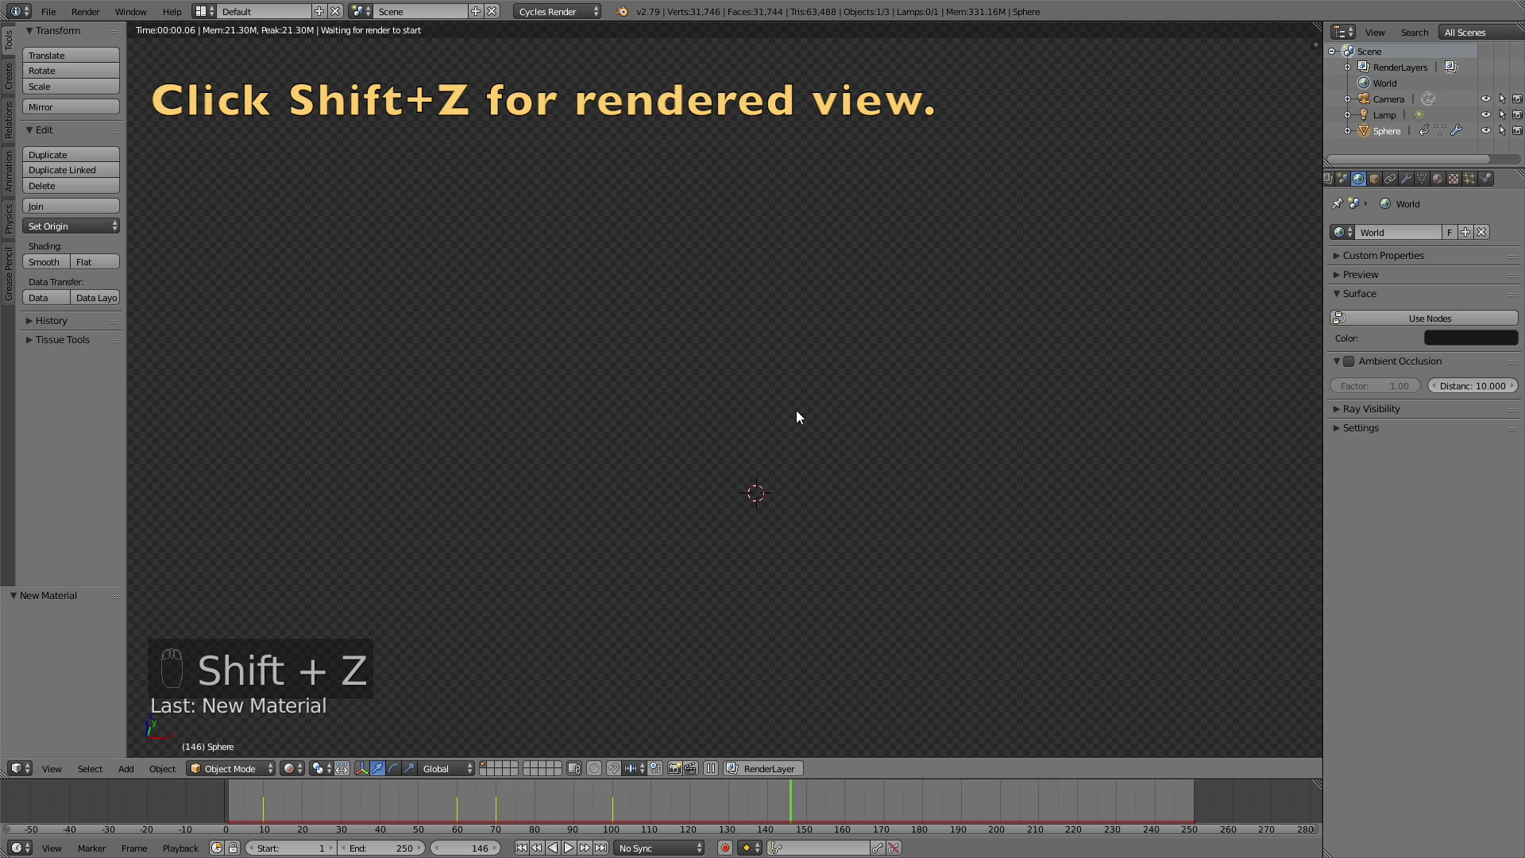
pyautogui.scroll(4, 860, 443)
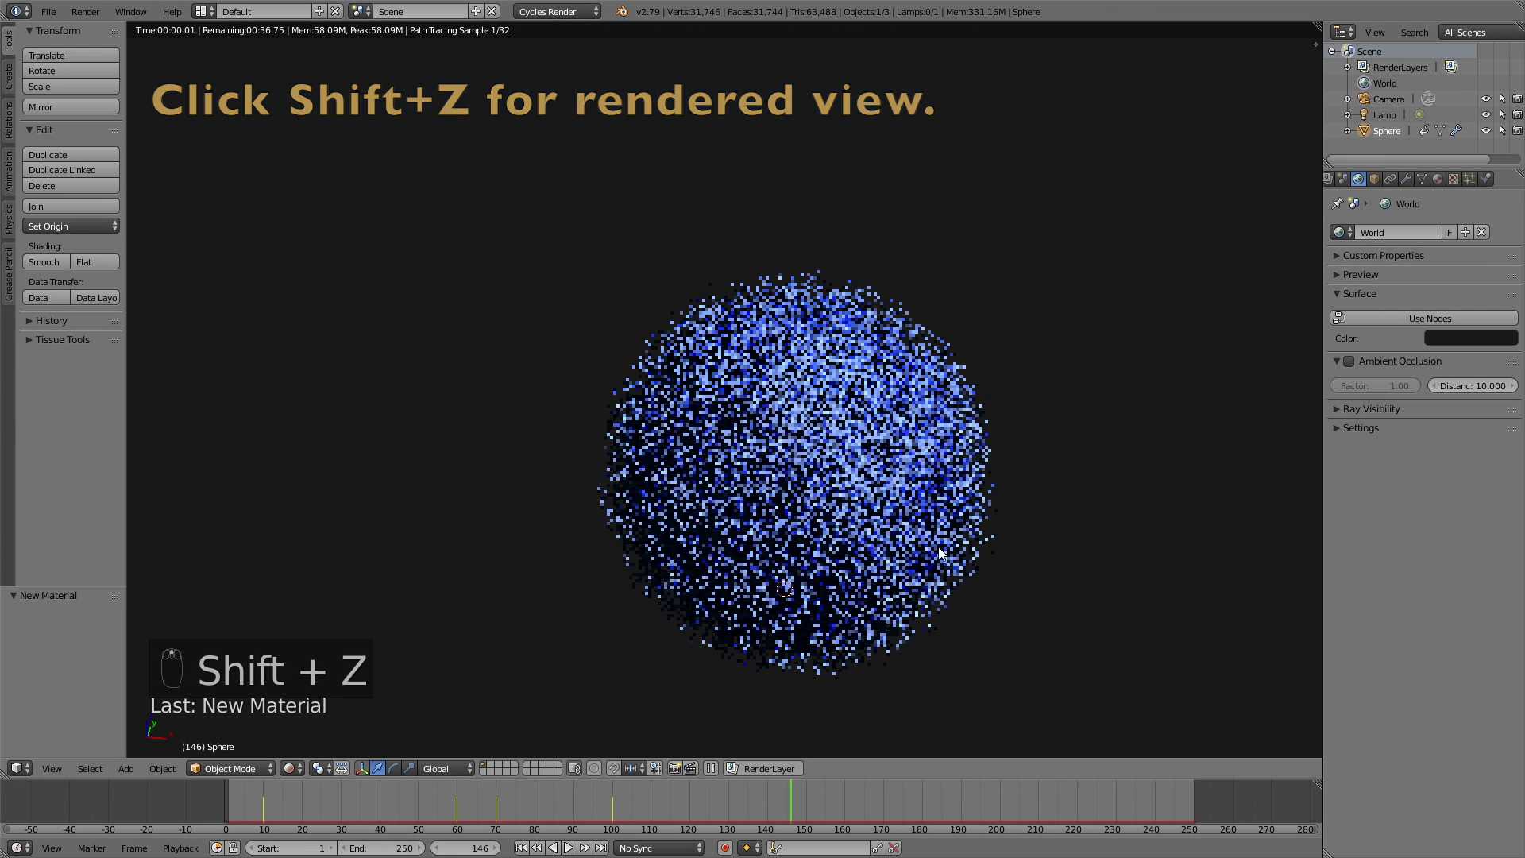
pyautogui.scroll(1, 952, 566)
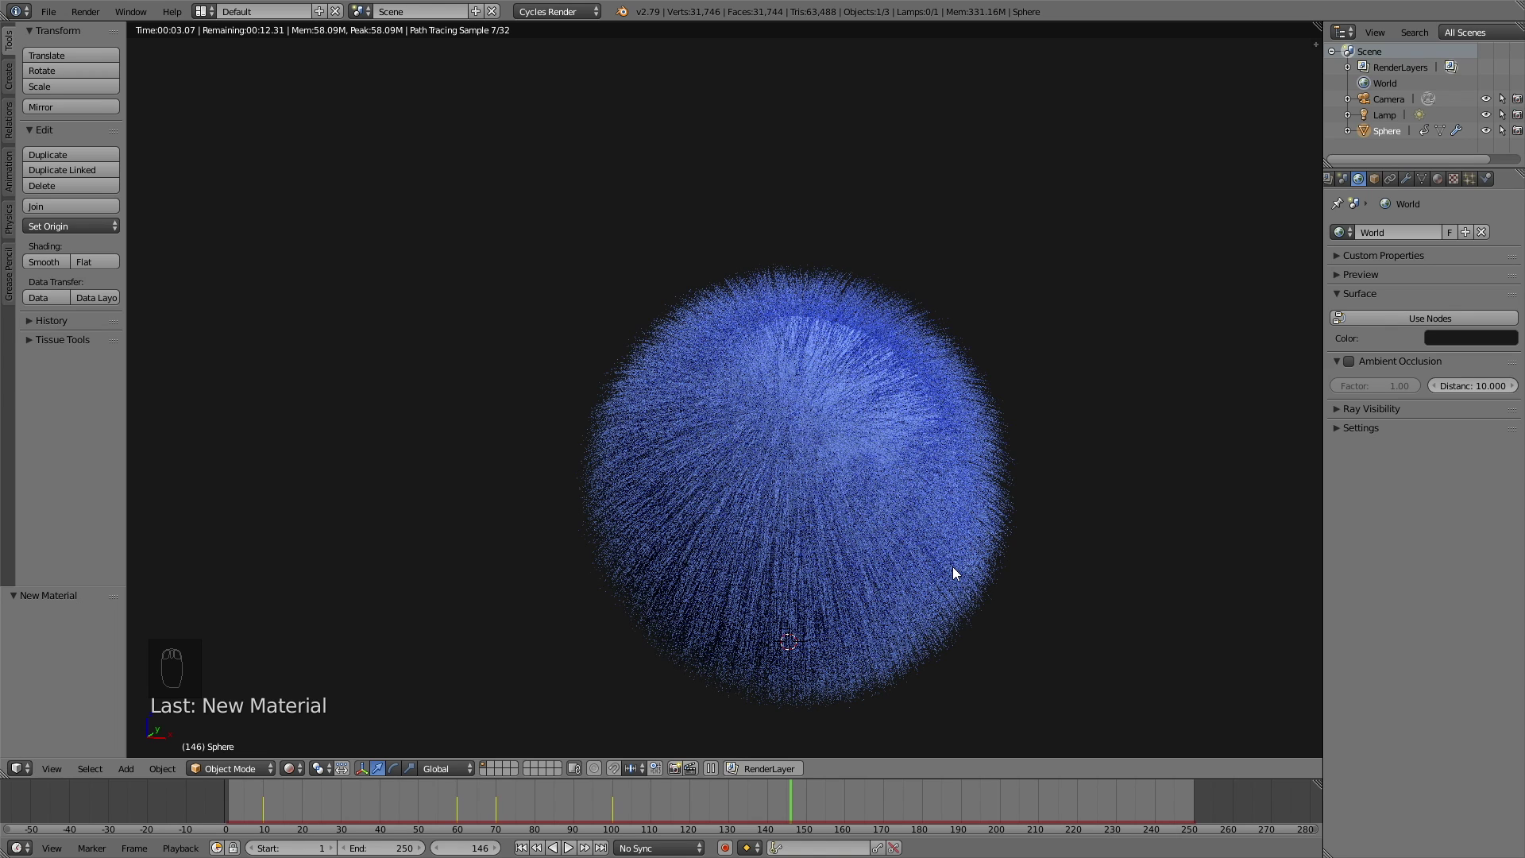
pyautogui.hotkey('shift', 'z')
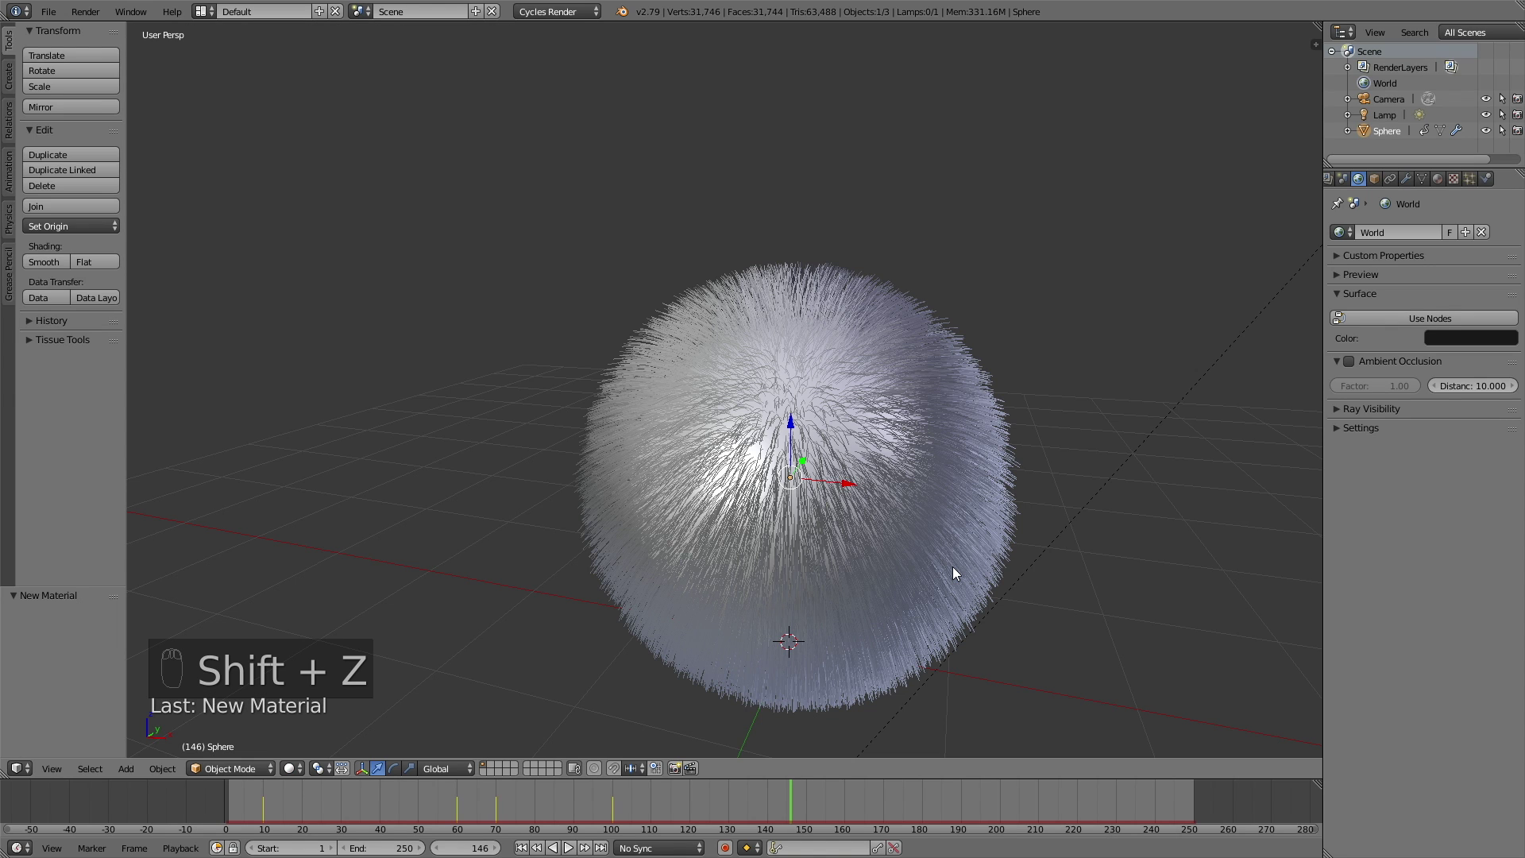
# Shift the sphere material's Diffuse BSDF color to a more saturated blue
pyautogui.click(1438, 178)
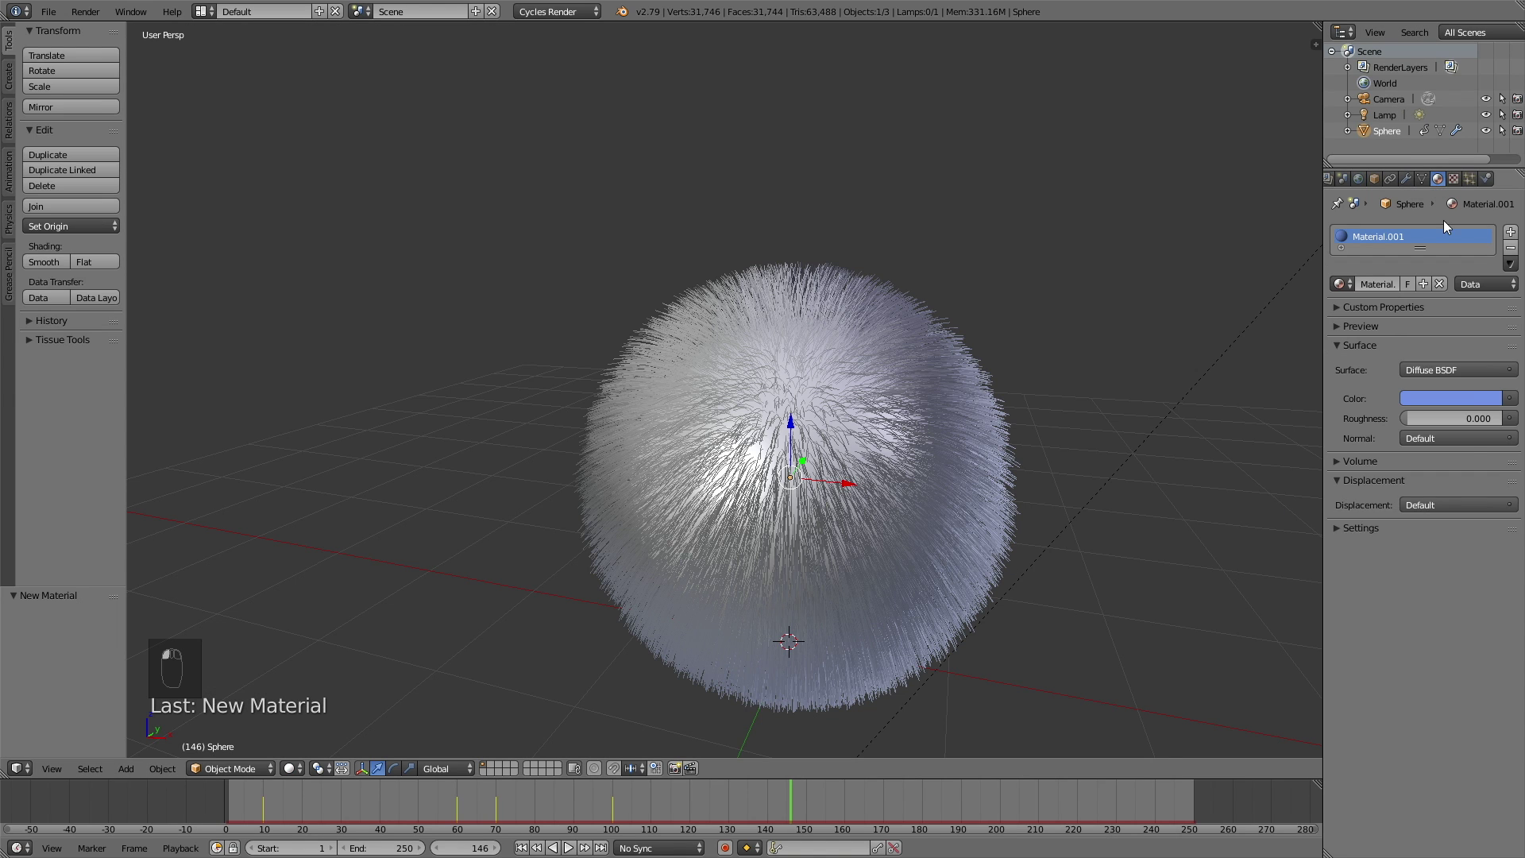
pyautogui.click(1455, 396)
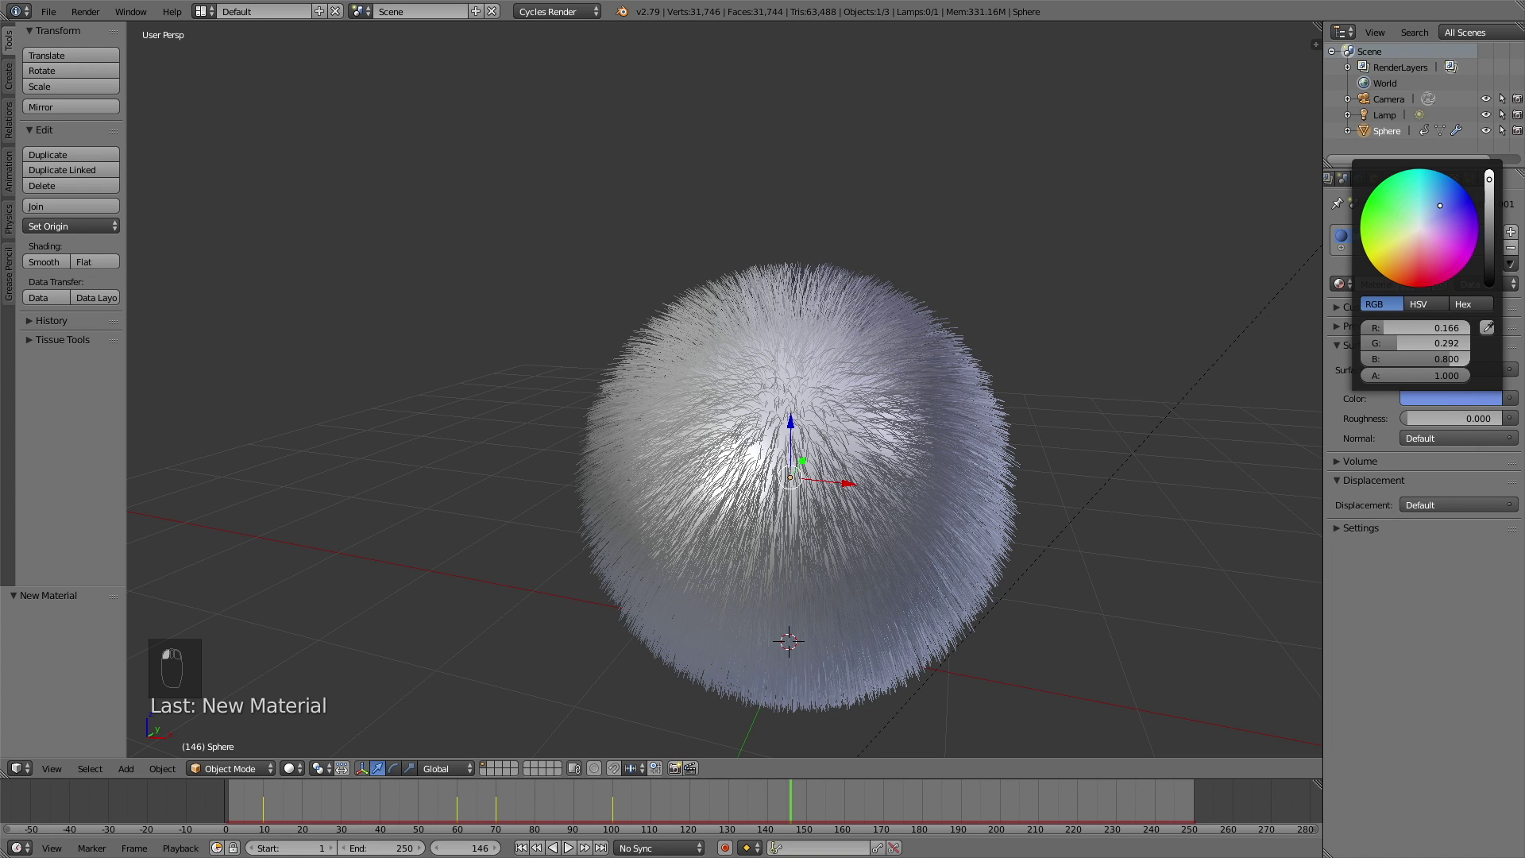
pyautogui.moveTo(1440, 206); pyautogui.dragTo(1447, 193)
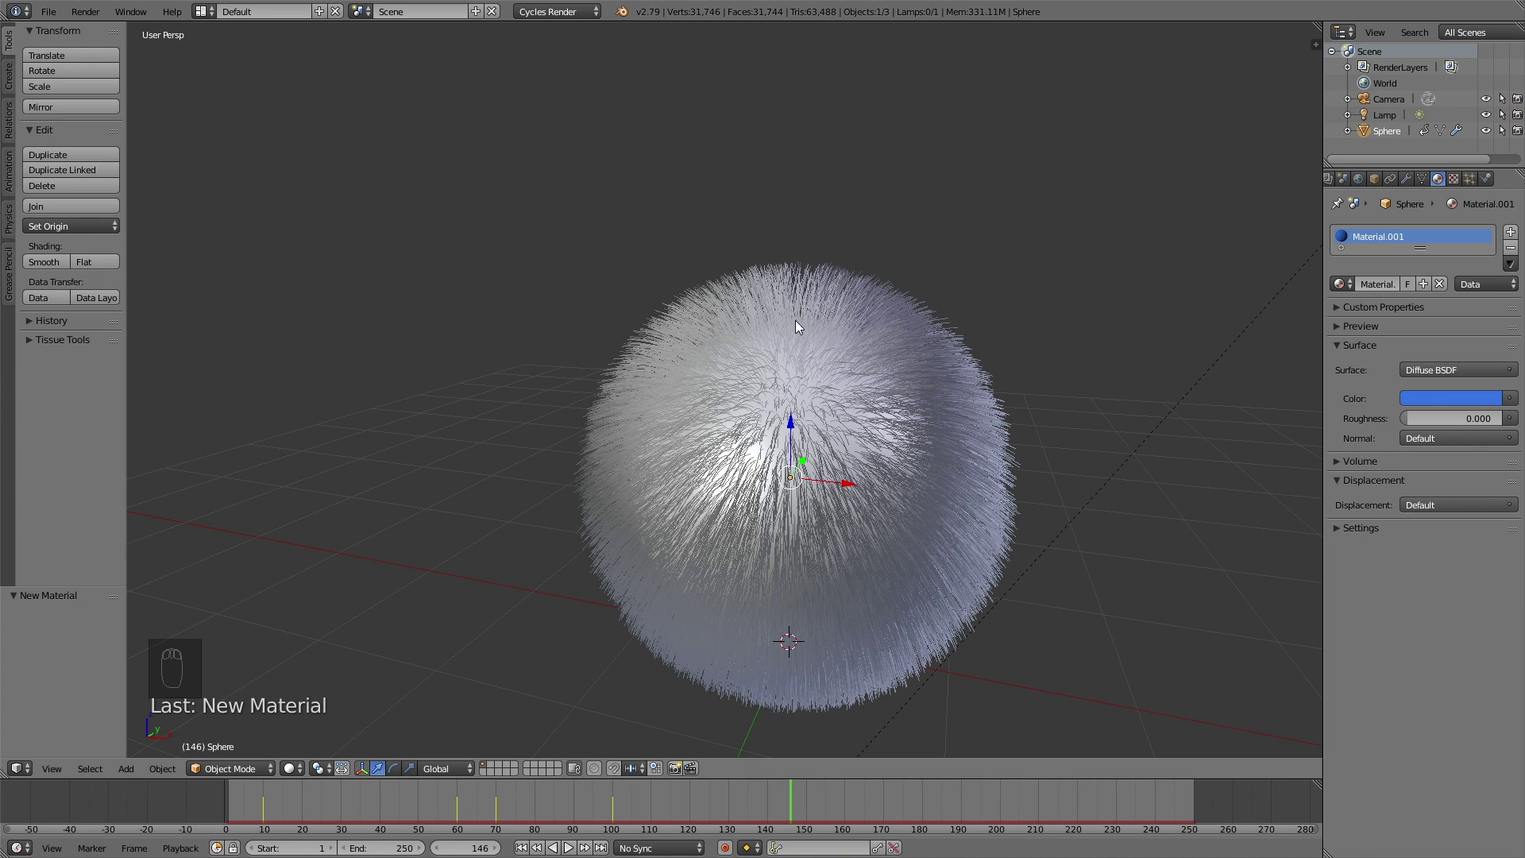
# Look through the camera, select it, and use fly navigation to bring the sphere nearer the middle of the frame
pyautogui.press('KP_0')
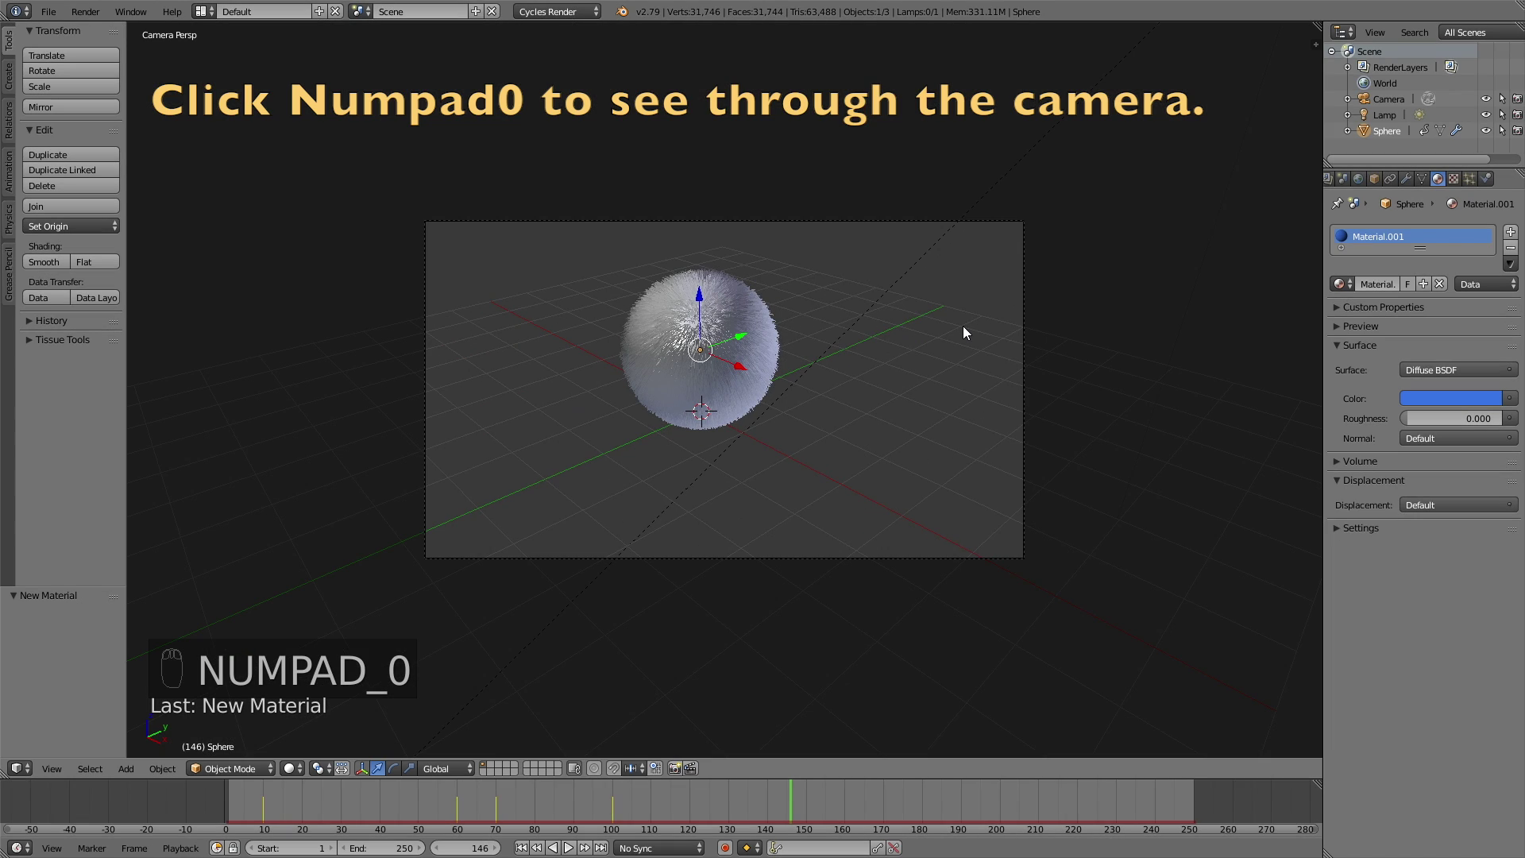
pyautogui.rightClick(830, 246)
pyautogui.hotkey('shift', 'f')
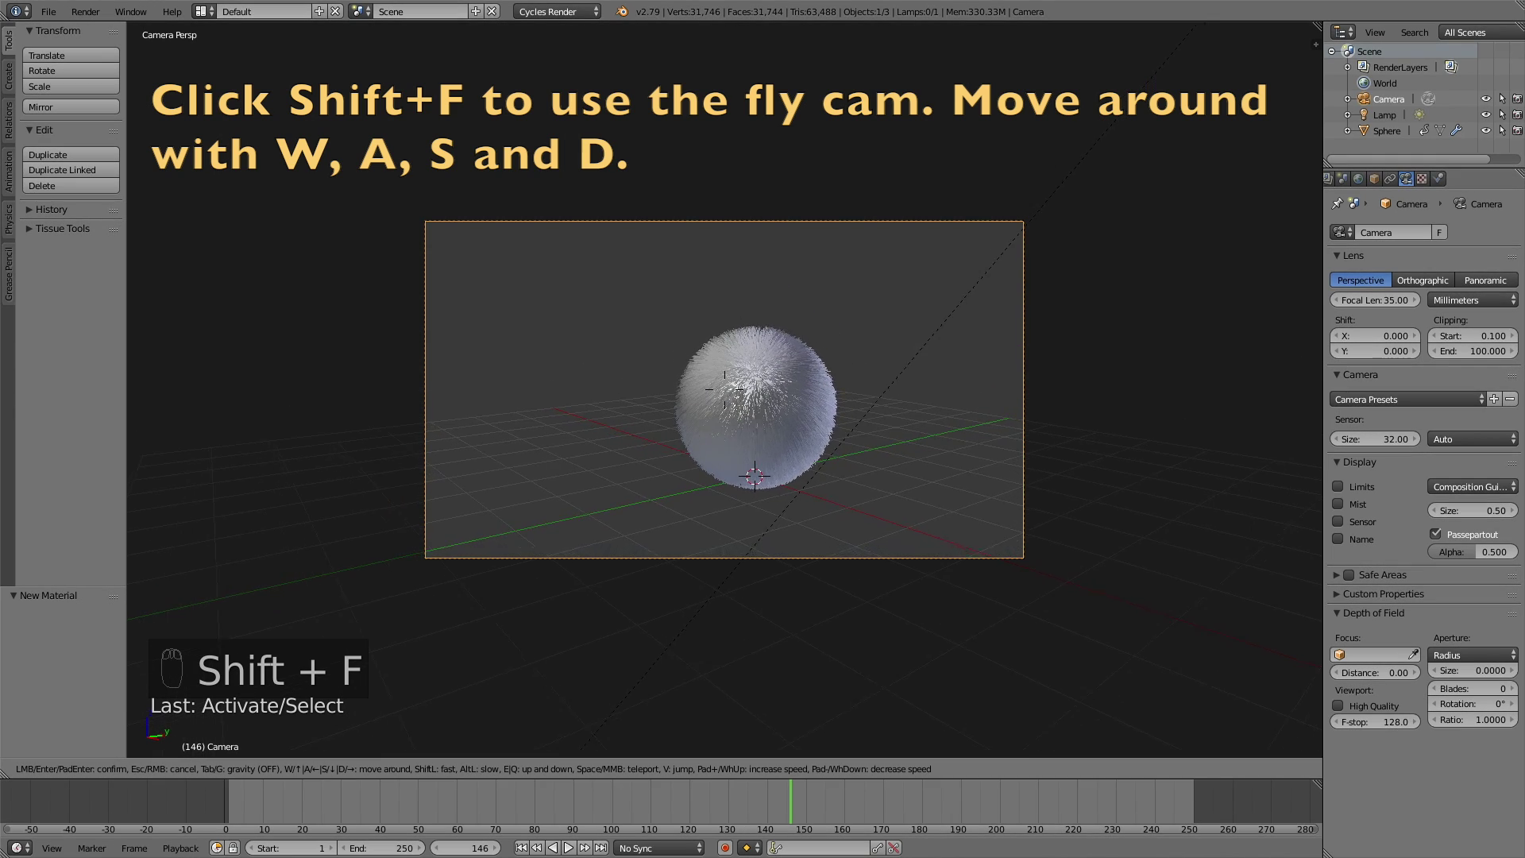
pyautogui.click(788, 684)
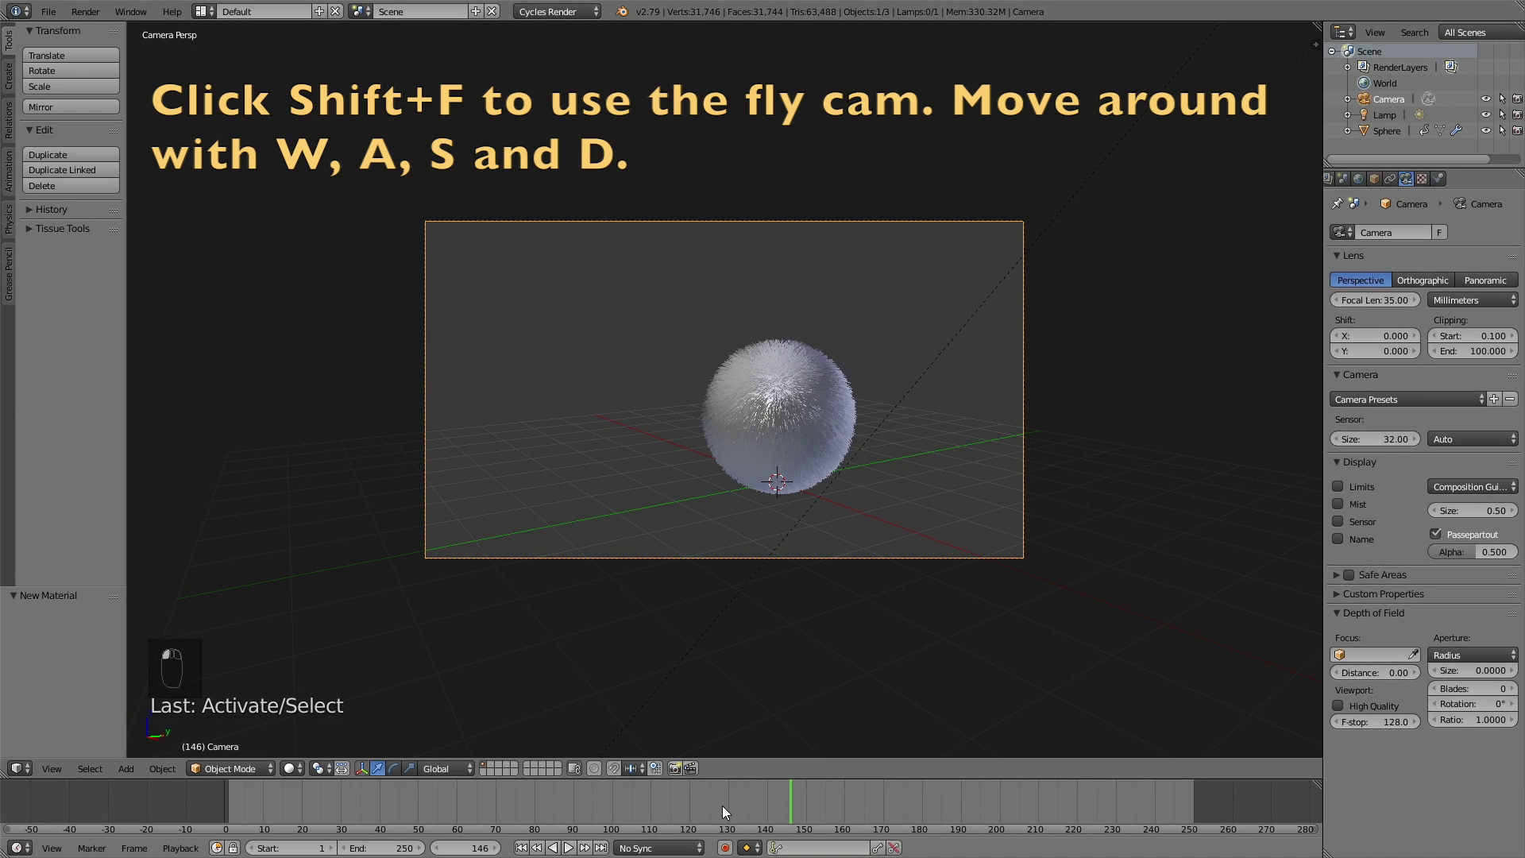
# Play the animation to check the framing, stop around frame 21, and fly the camera so the sphere sits higher in frame
pyautogui.hotkey('shift', 'alt', 'a')
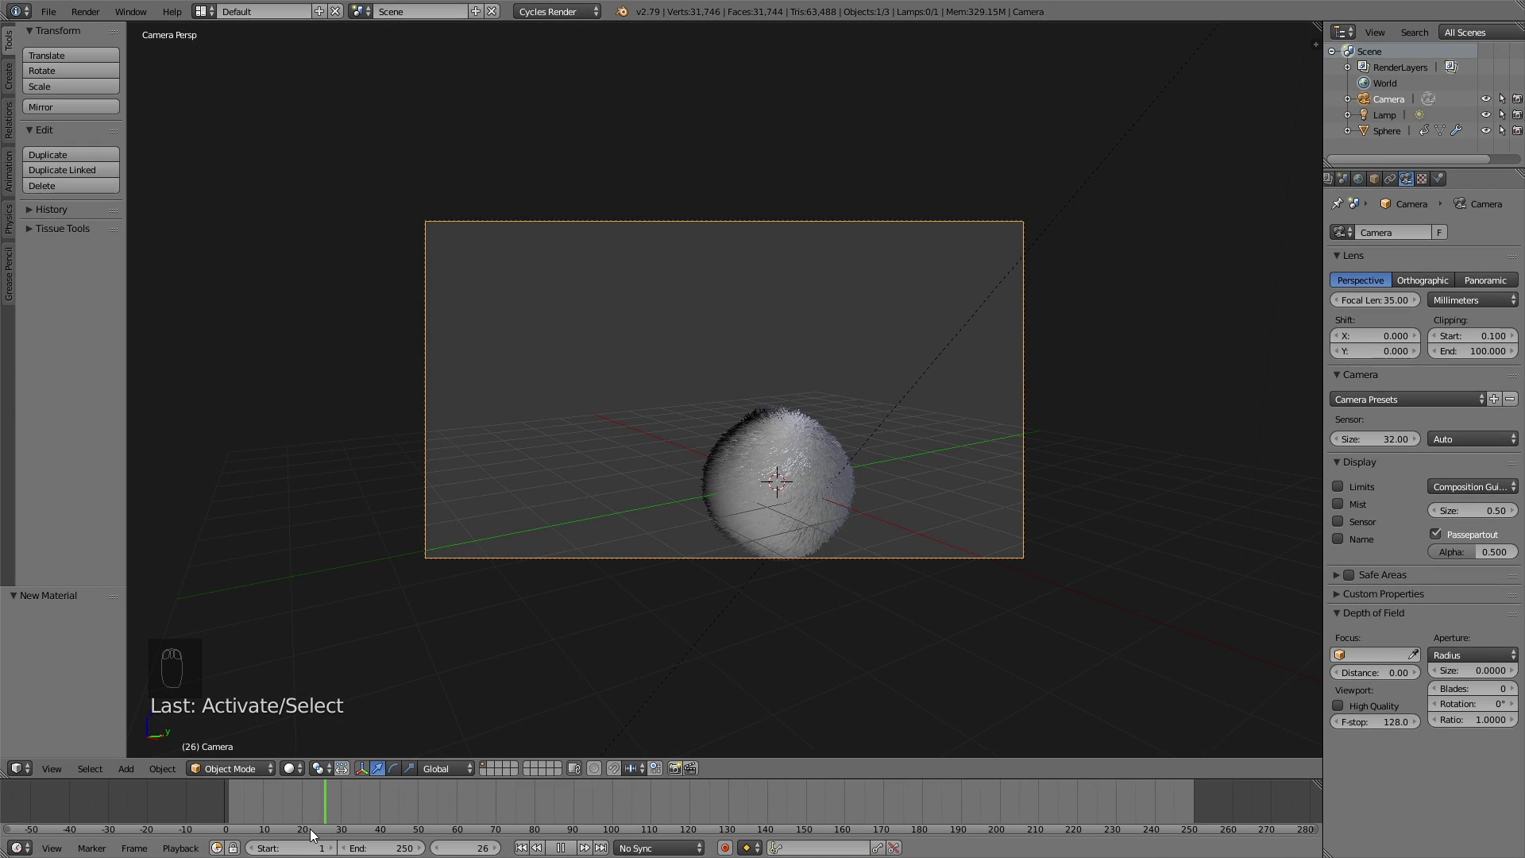
pyautogui.hotkey('alt', 'a')
pyautogui.hotkey('shift', 'f')
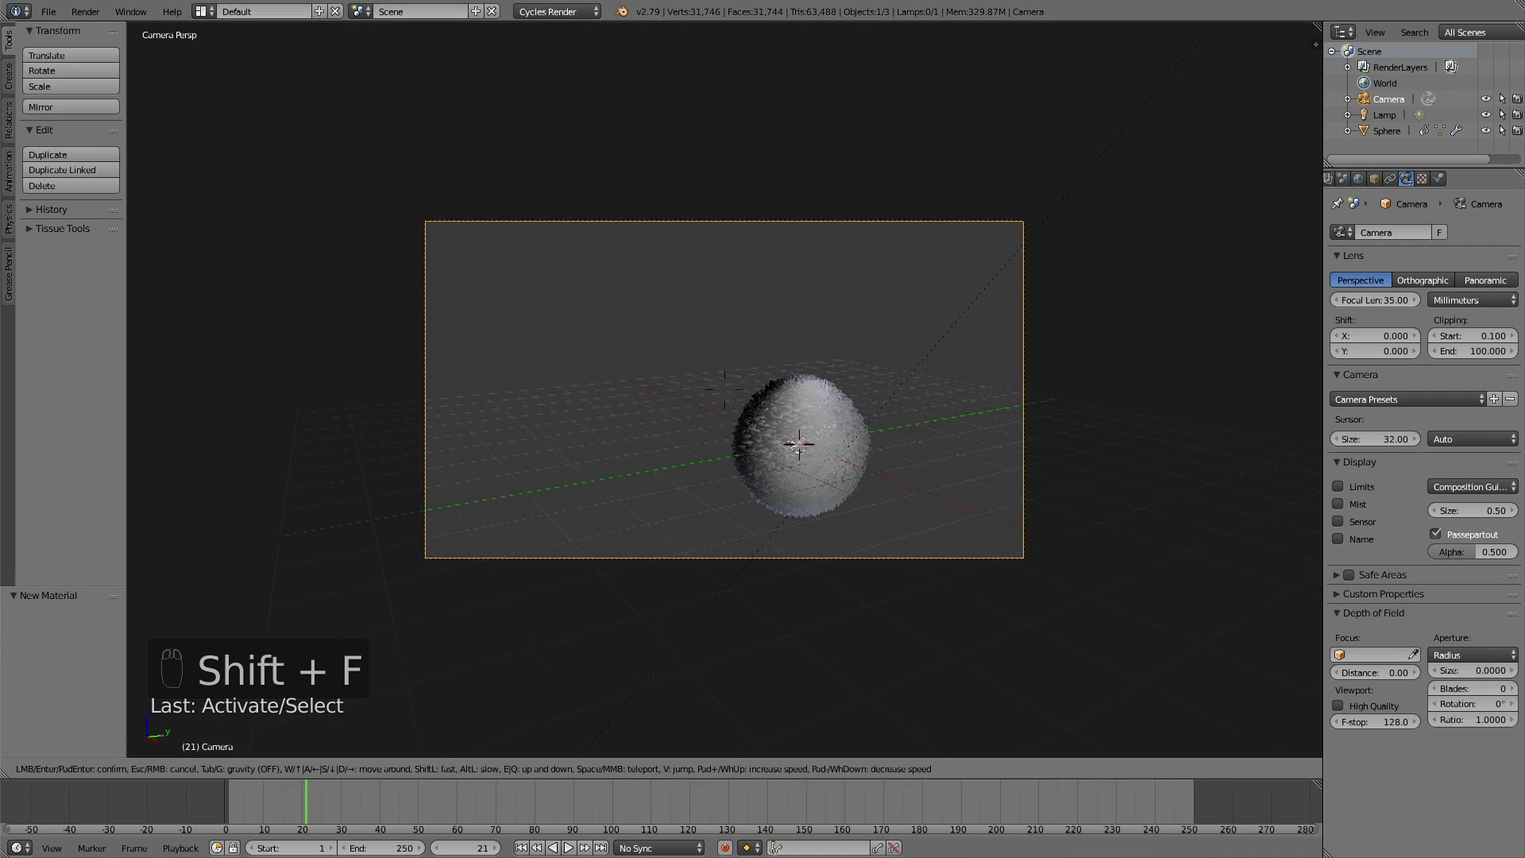
pyautogui.click(569, 603)
# Replay the animation through the camera, stop at frame 112, and fly the camera slightly closer to the sphere
pyautogui.hotkey('alt', 'a')
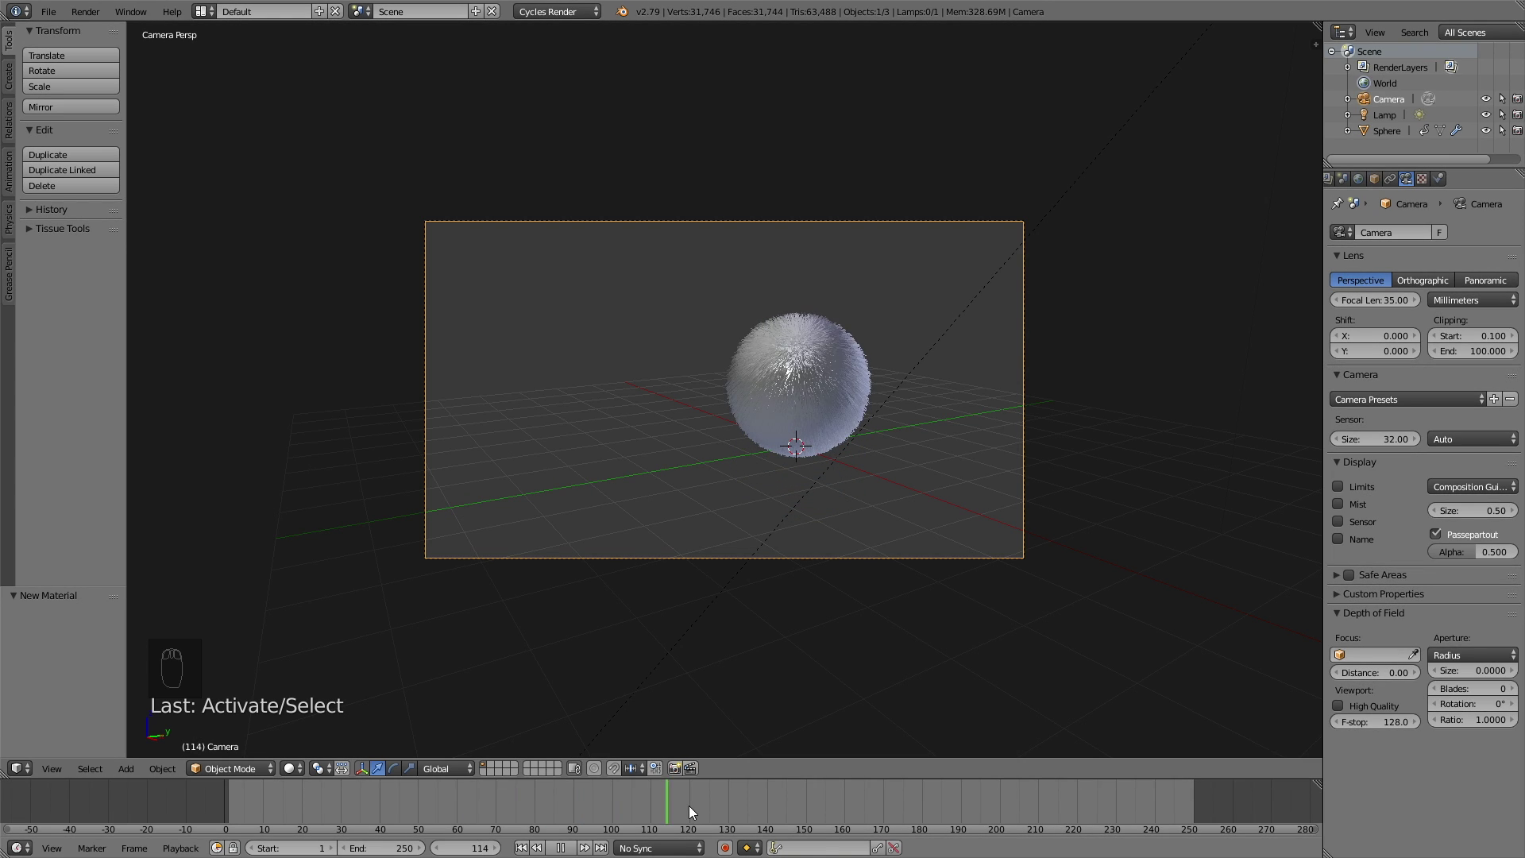
pyautogui.click(470, 802)
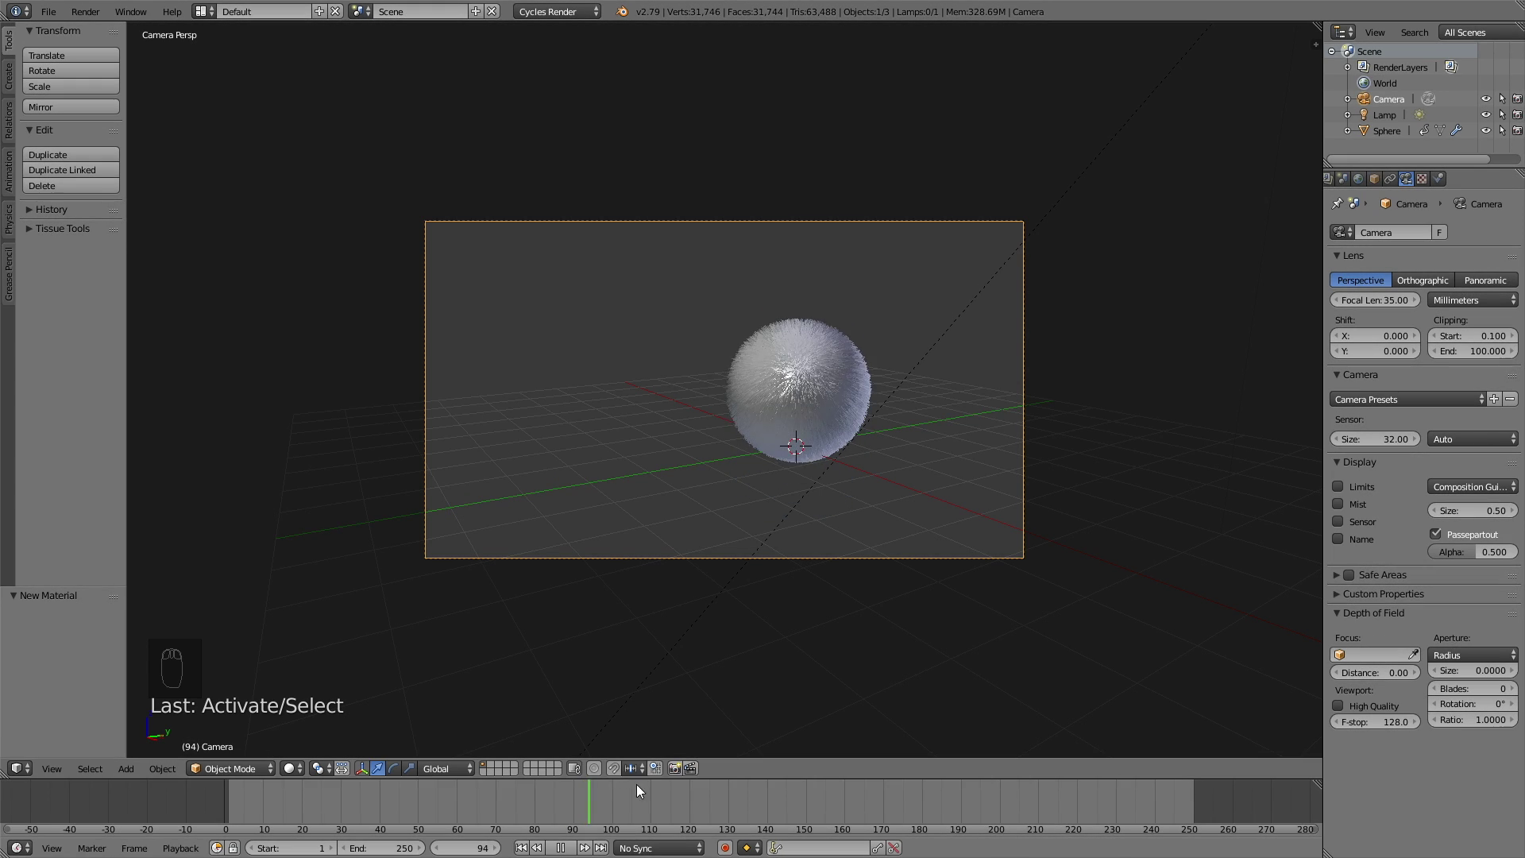
pyautogui.hotkey('alt', 'a')
pyautogui.hotkey('shift', 'f')
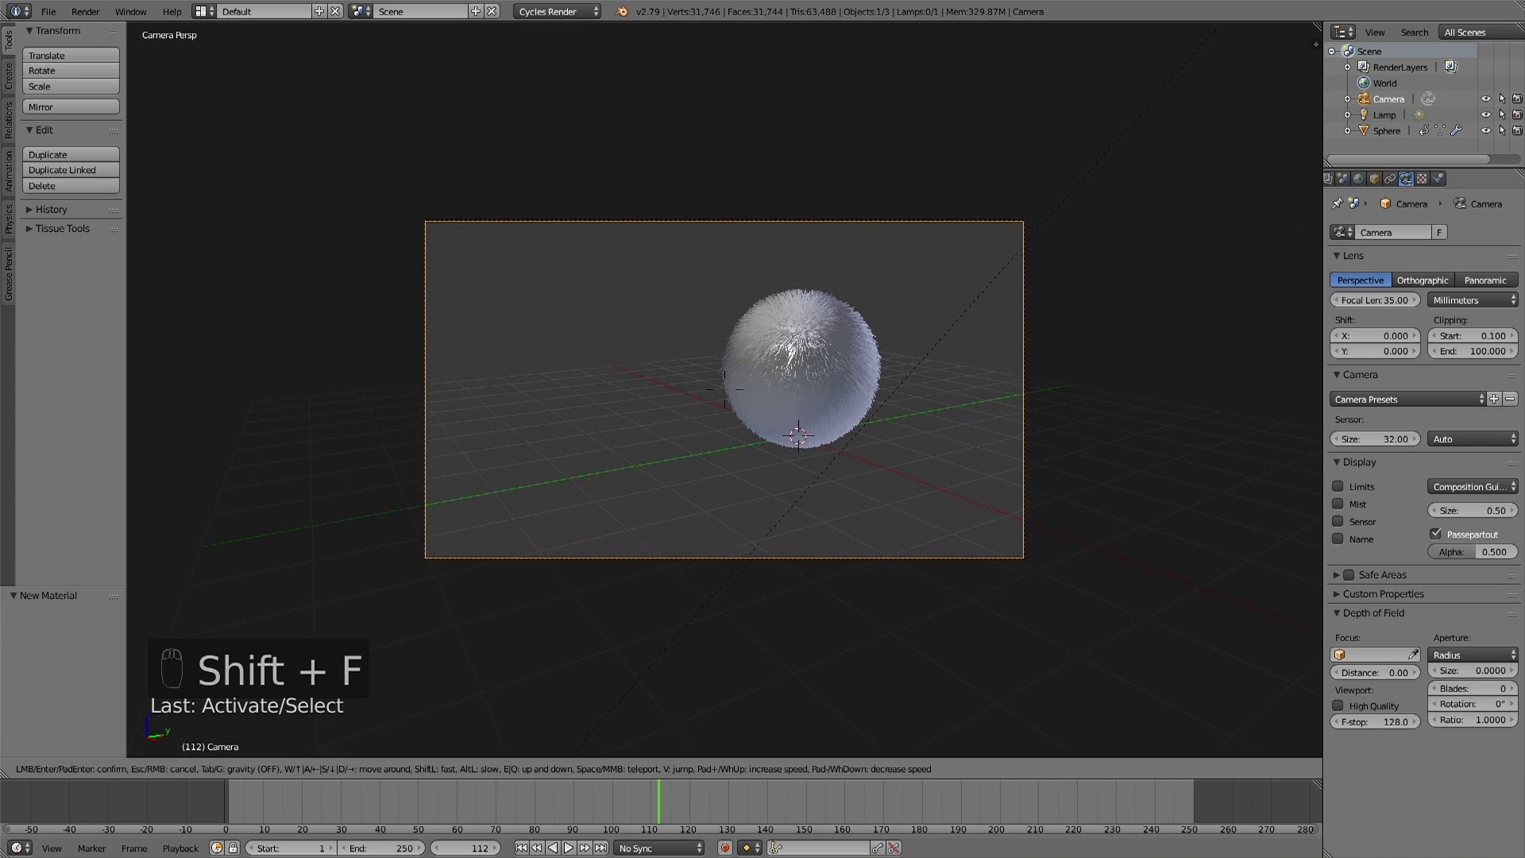
pyautogui.click(723, 401)
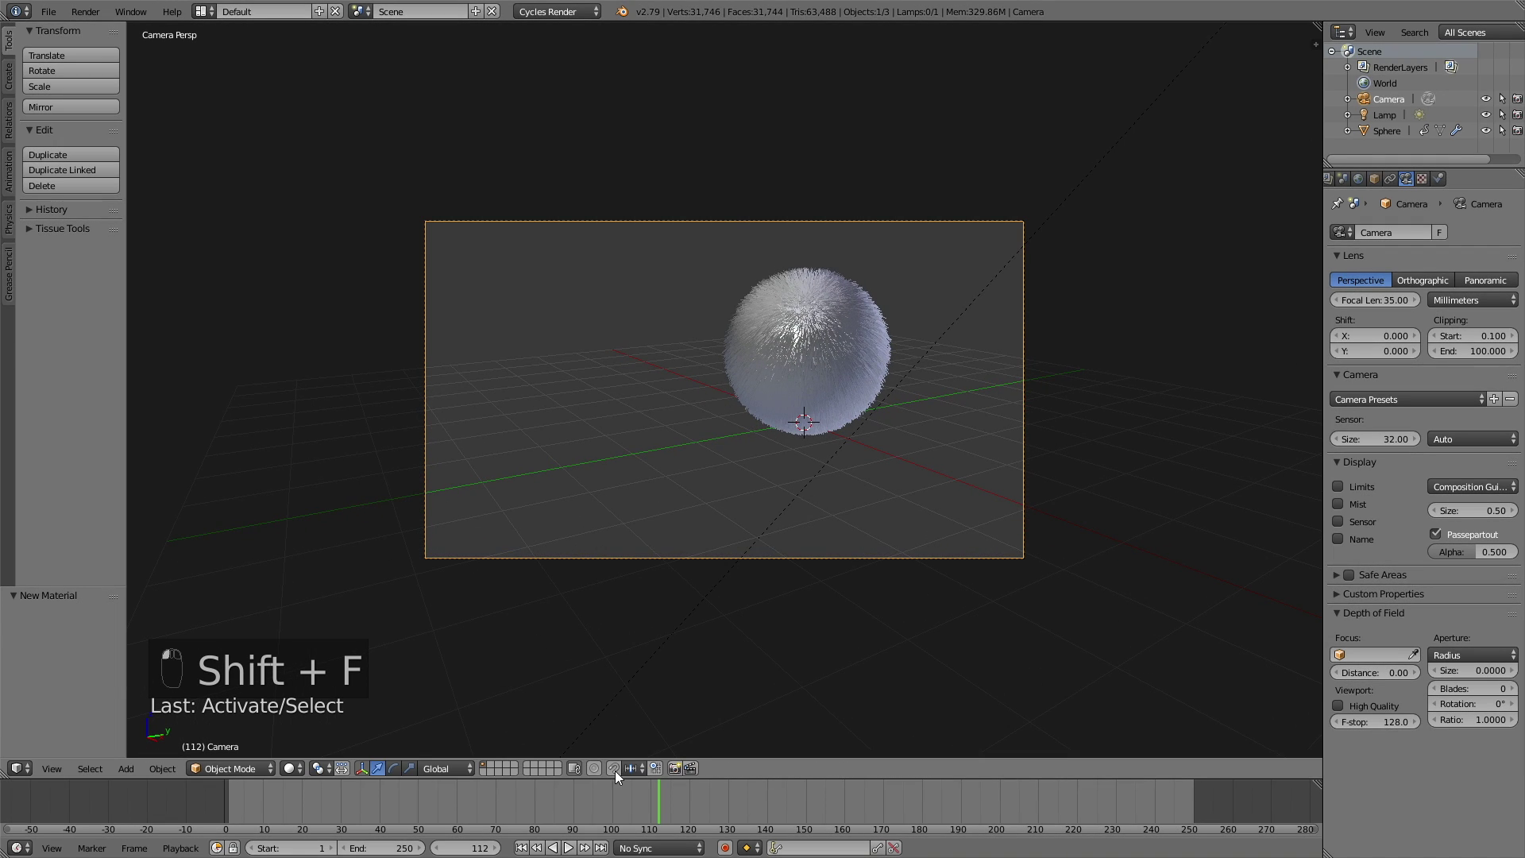
# Check the new camera framing by playing and scrubbing the animation back to frame 2
pyautogui.hotkey('alt', 'a')
pyautogui.moveTo(652, 792); pyautogui.dragTo(233, 827)
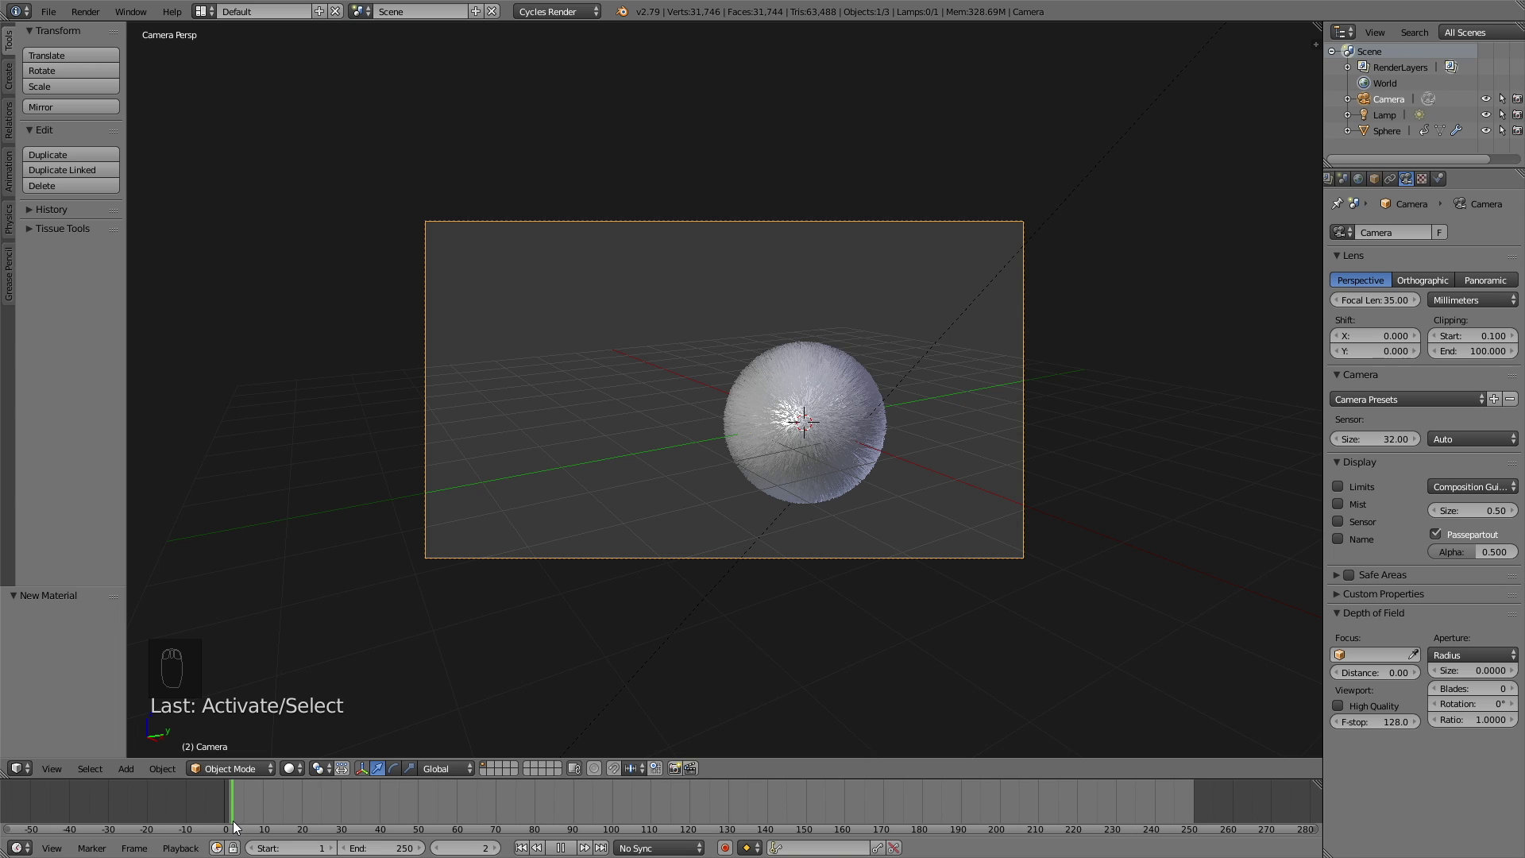
pyautogui.hotkey('alt', 'a')
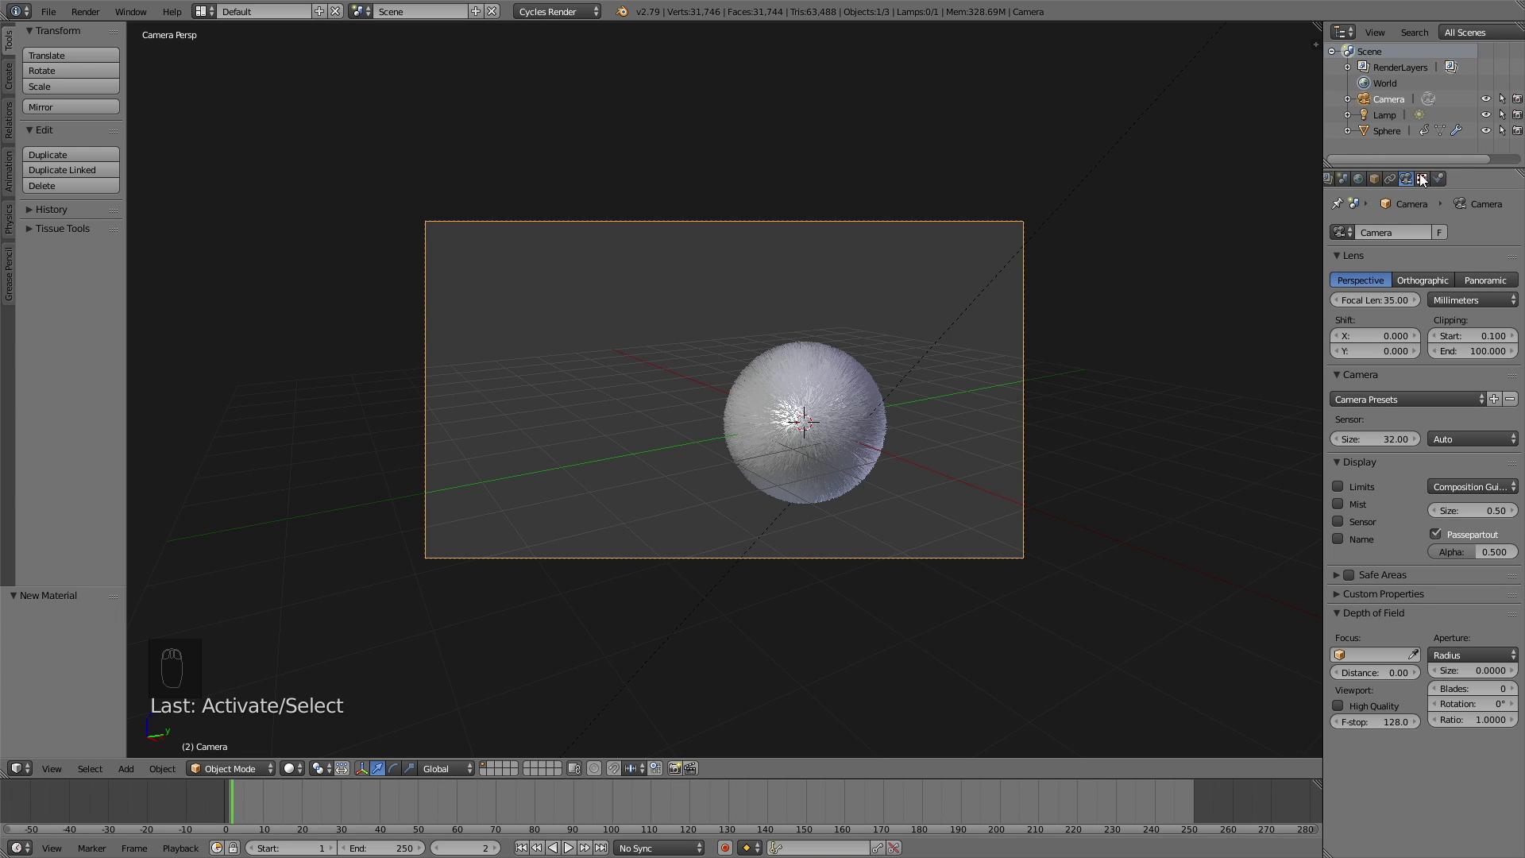
# Set the render resolution scale to 100% and the render samples to 150
pyautogui.scroll(2, 1422, 180)
pyautogui.click(1371, 178)
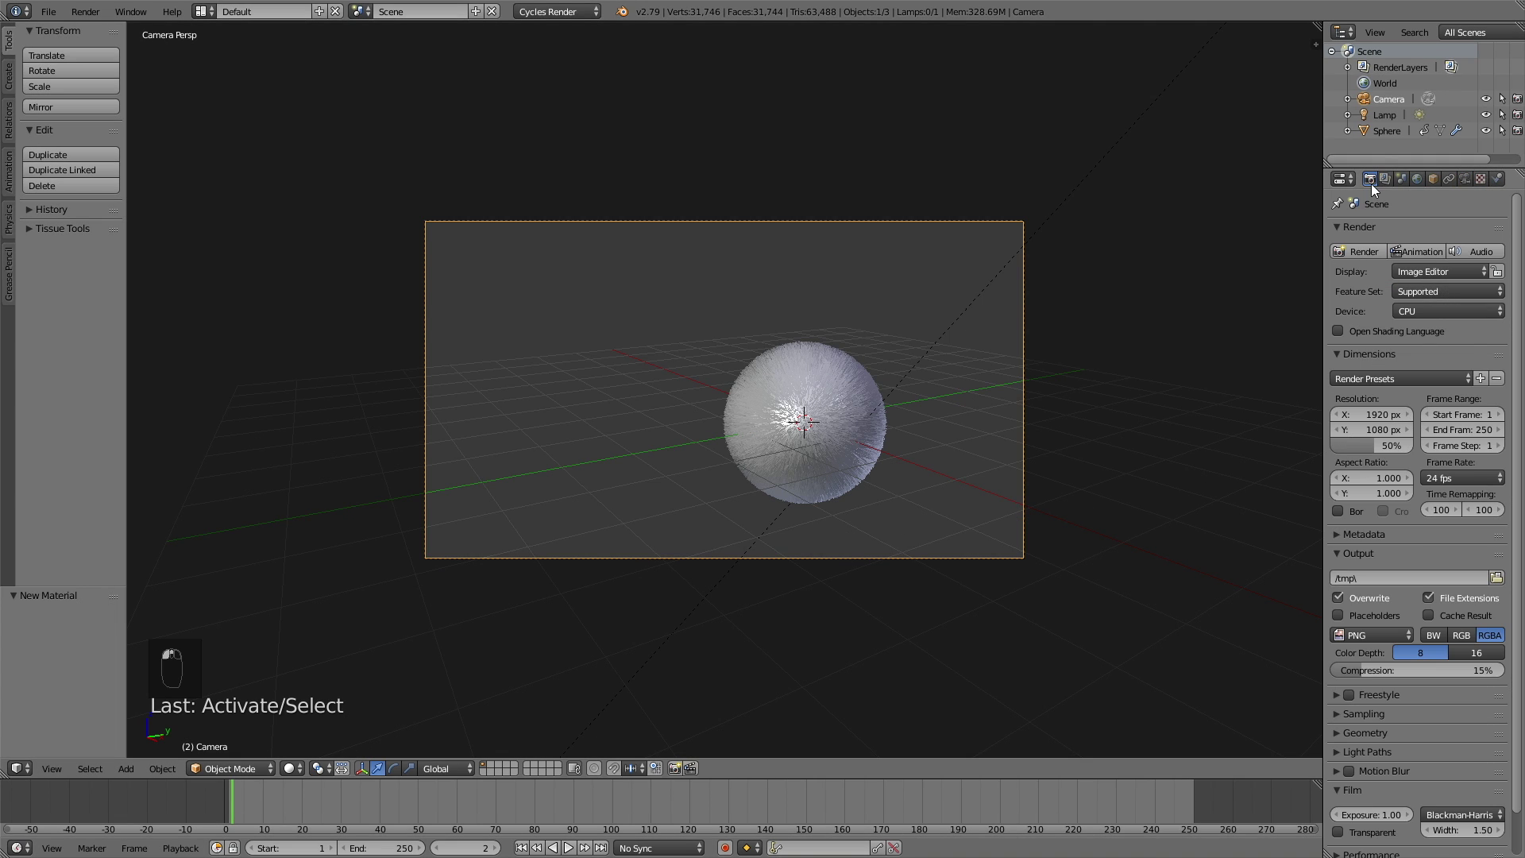
pyautogui.moveTo(1375, 447); pyautogui.dragTo(1414, 446)
pyautogui.click(1369, 713)
pyautogui.click(1470, 793)
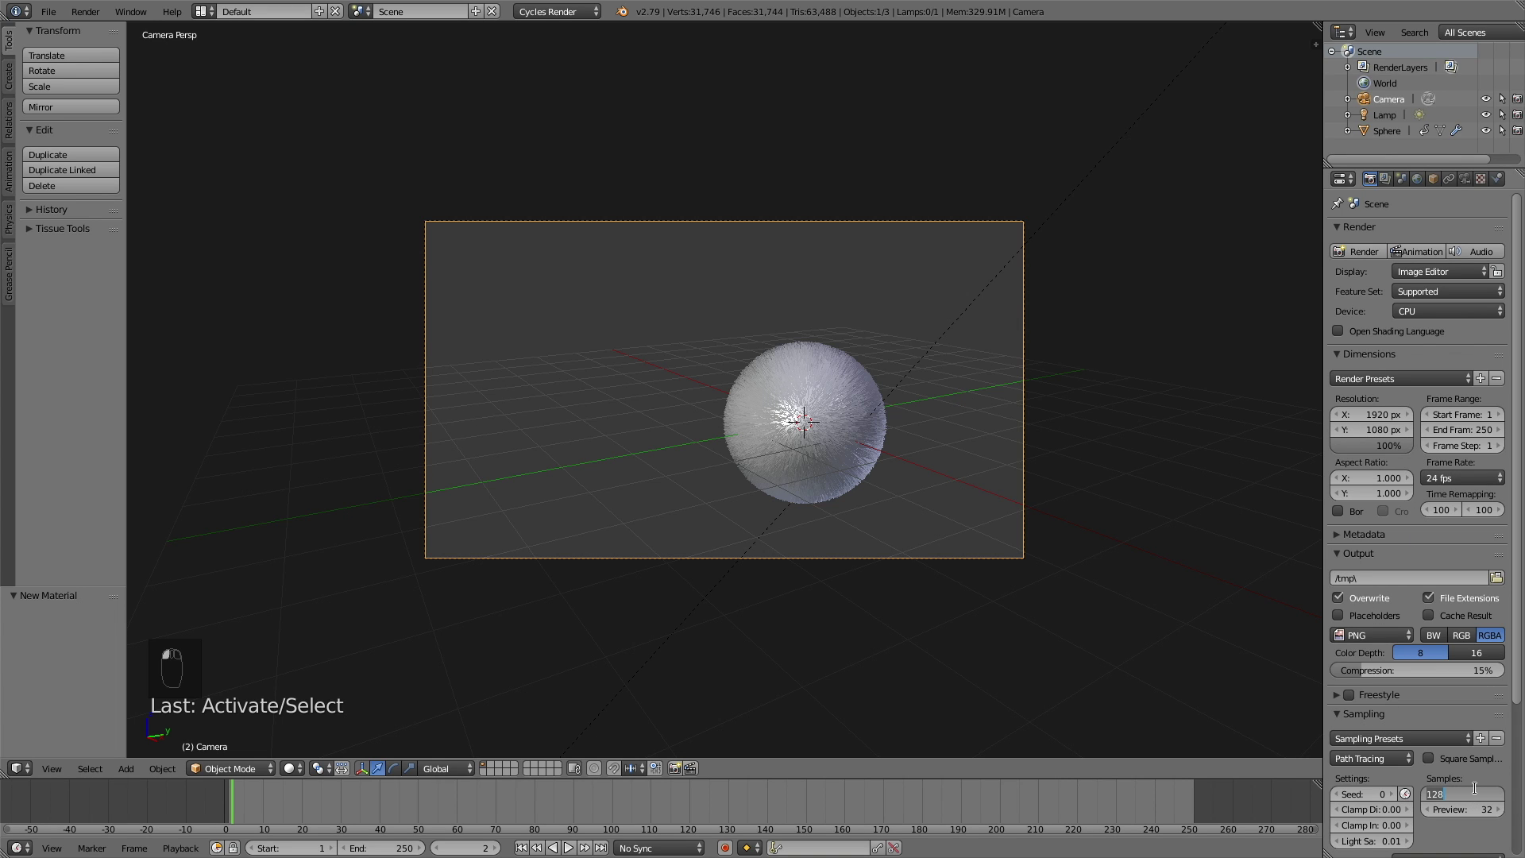
pyautogui.write('150')
pyautogui.press('Return')
# Enable Denoising for the render layer
pyautogui.click(1385, 181)
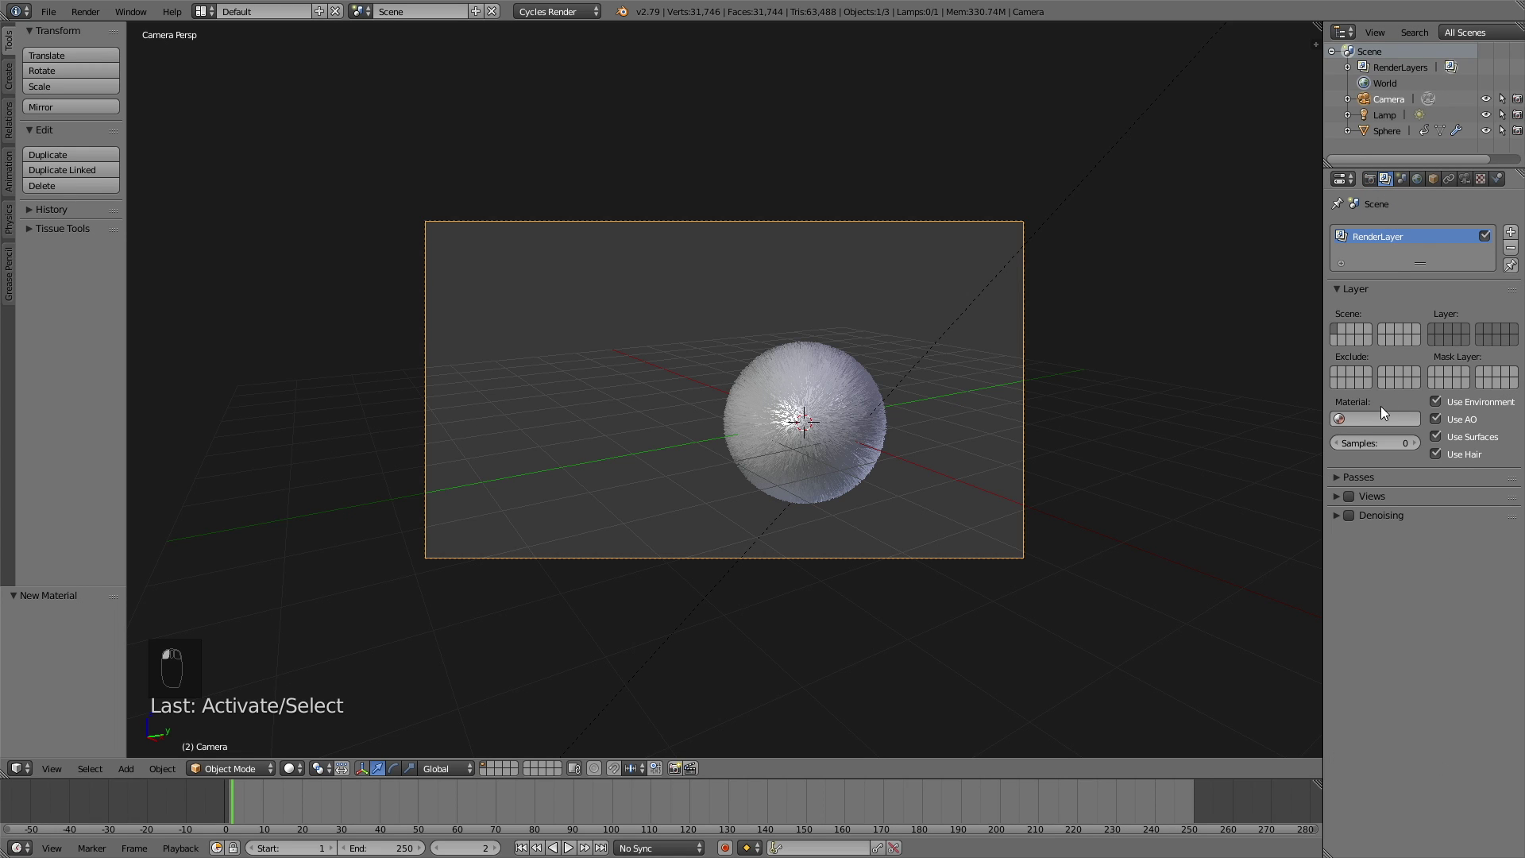
pyautogui.click(1349, 515)
# Move to frame 31 and render it as a still image
pyautogui.click(1369, 181)
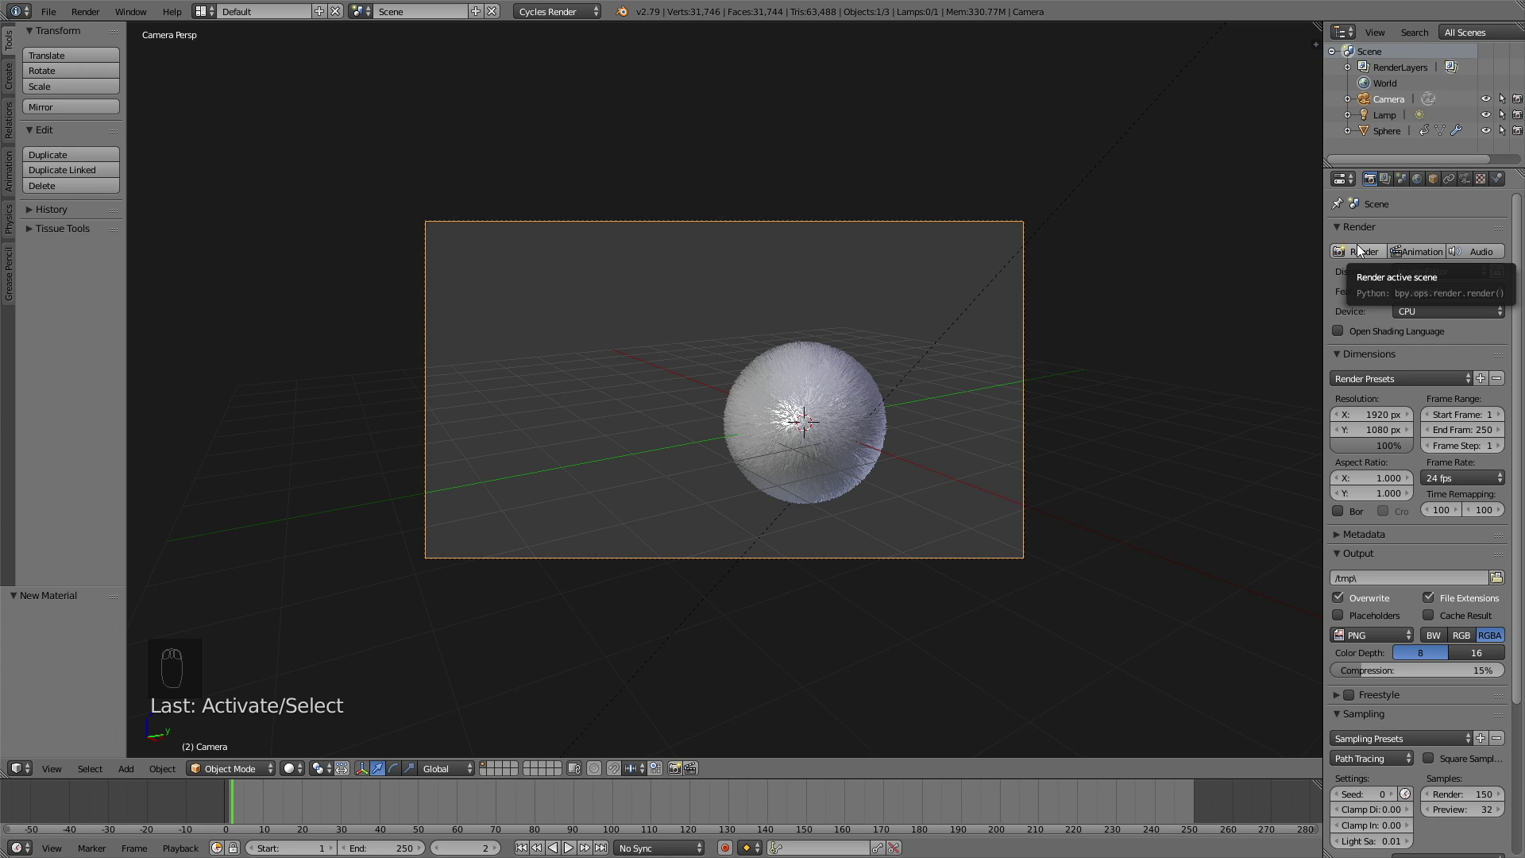
pyautogui.click(345, 804)
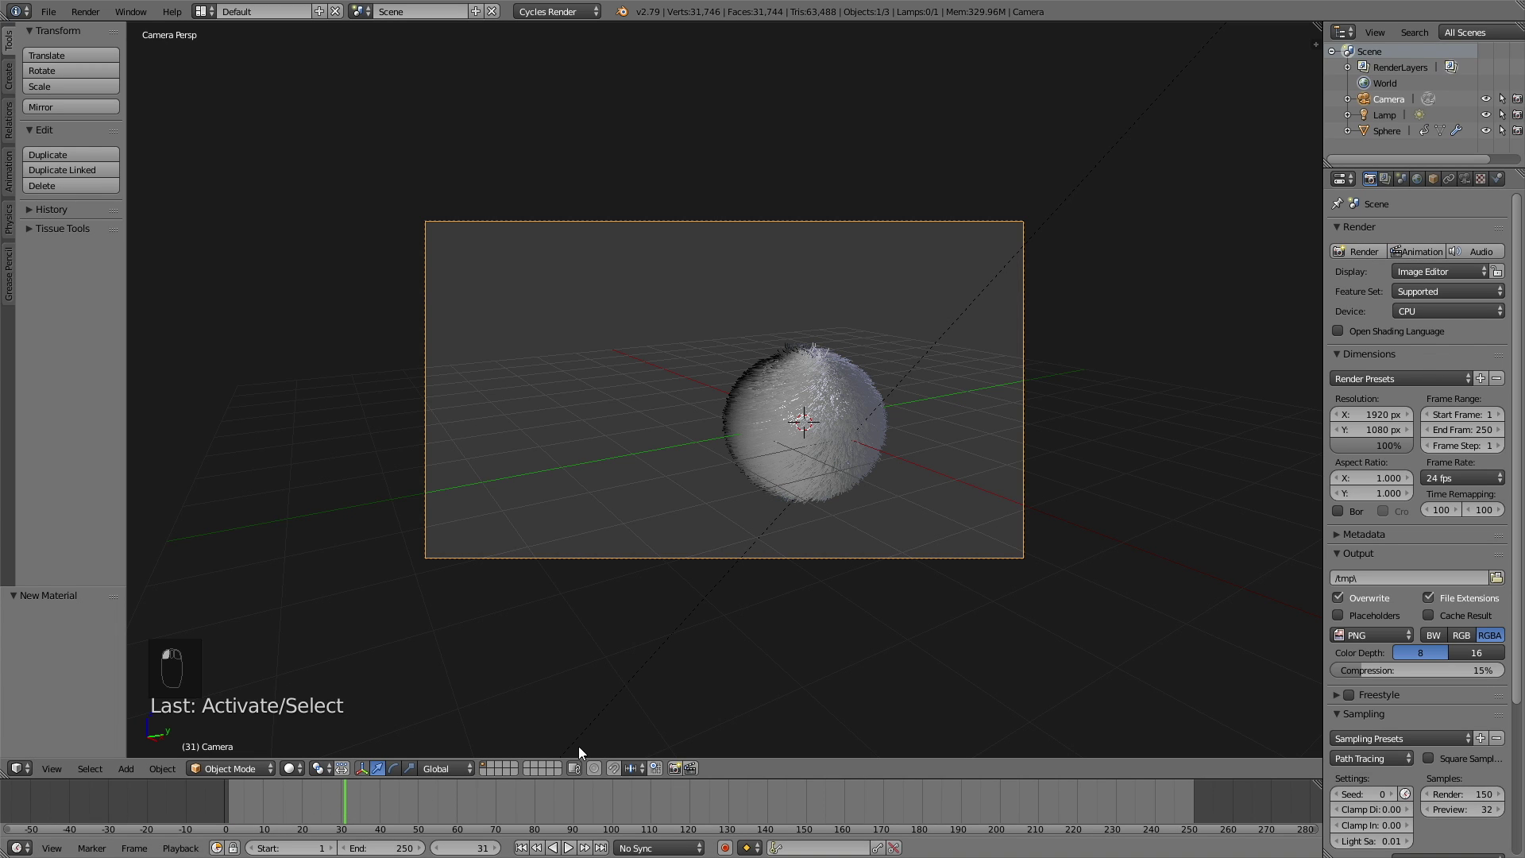
pyautogui.click(1363, 251)
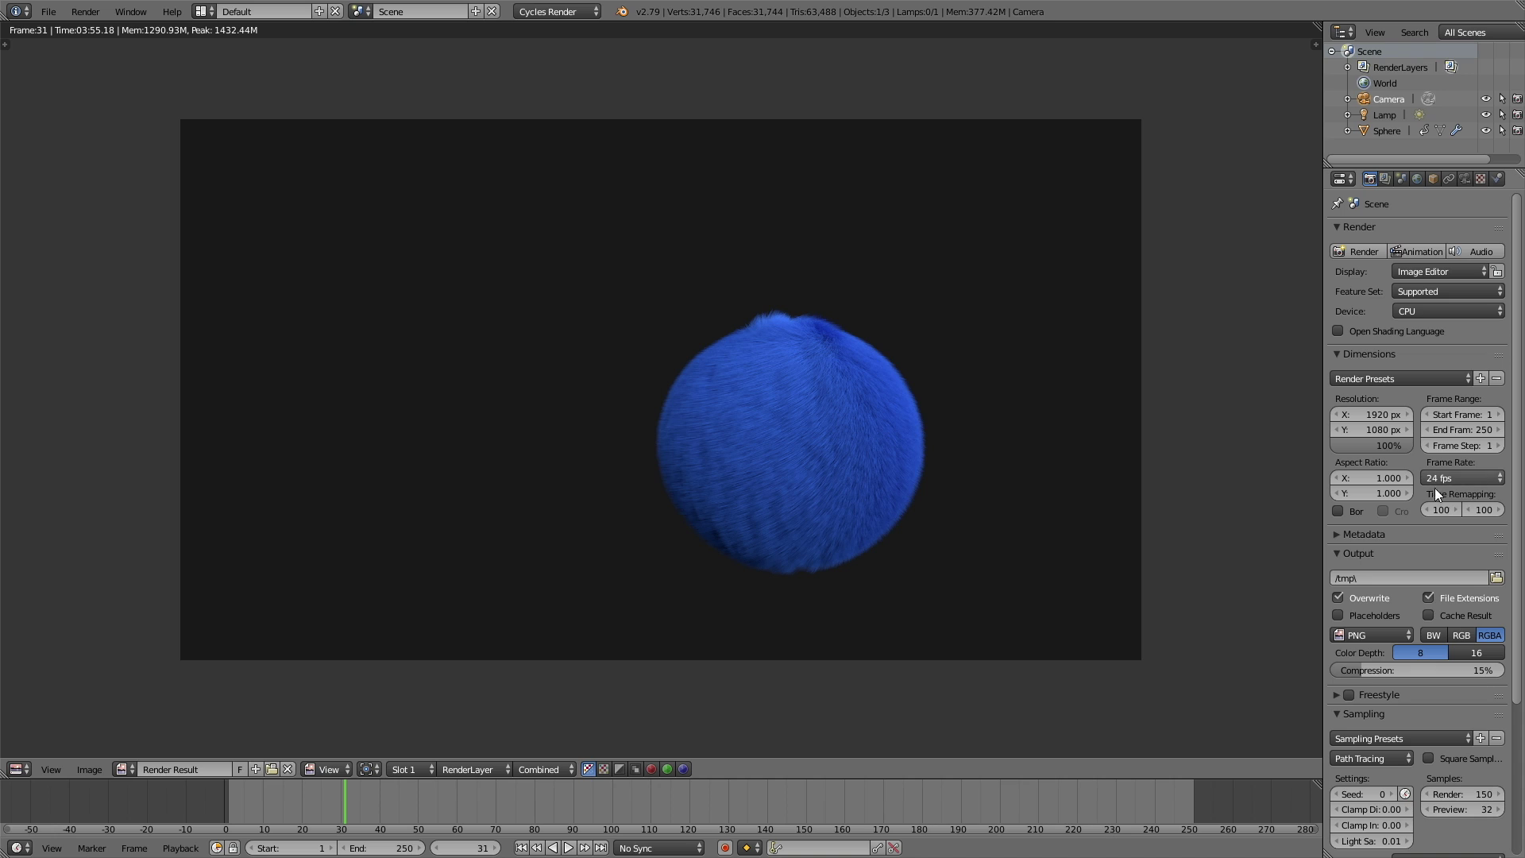
# Create a furballanim folder inside C:\tmp and set the render output path to C:\tmp\furballanim\tut
pyautogui.click(1497, 577)
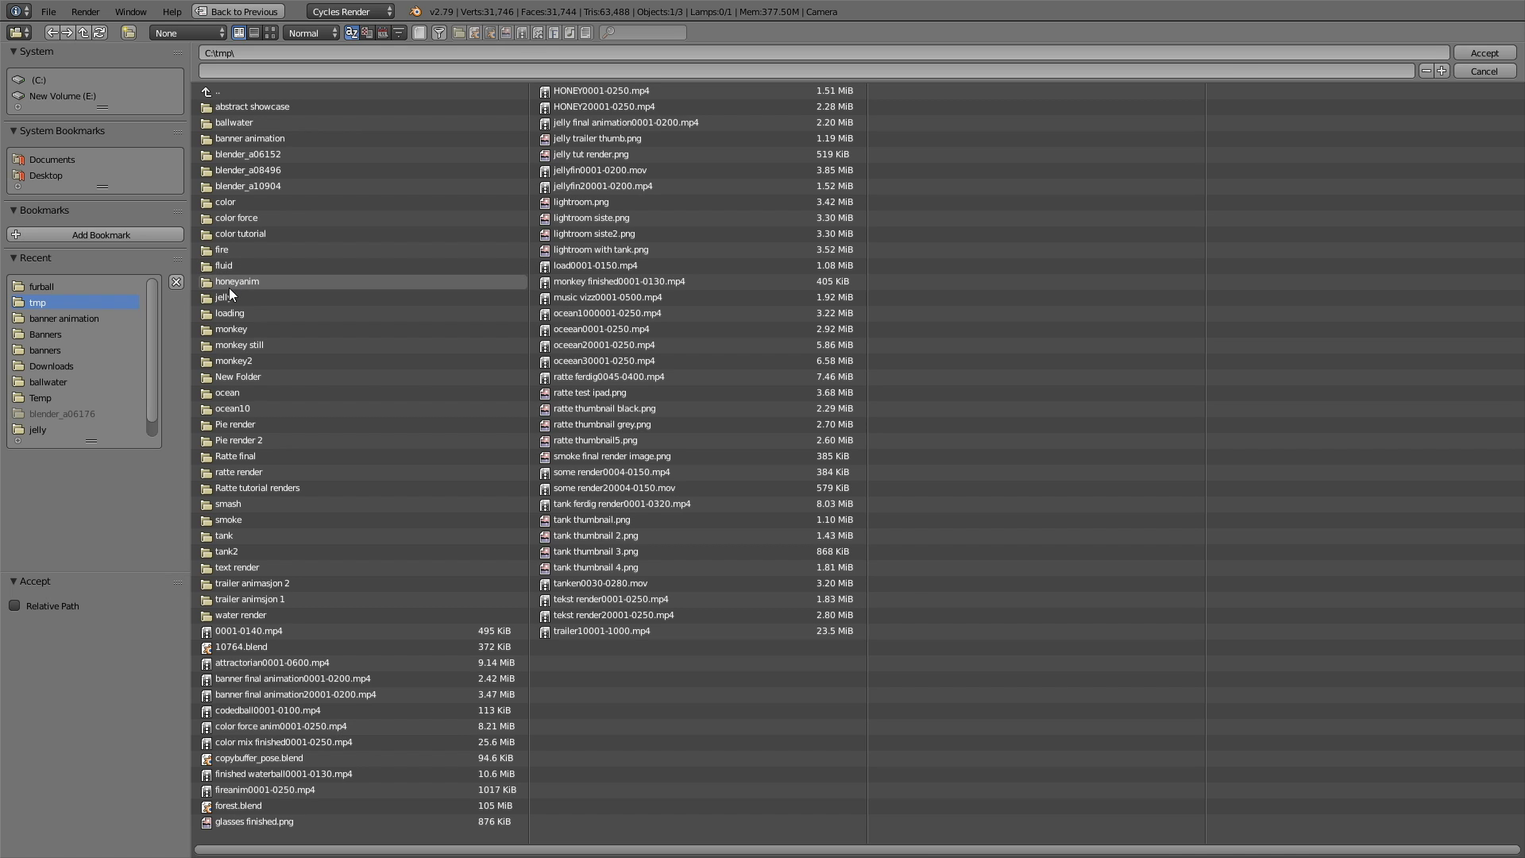
pyautogui.click(127, 32)
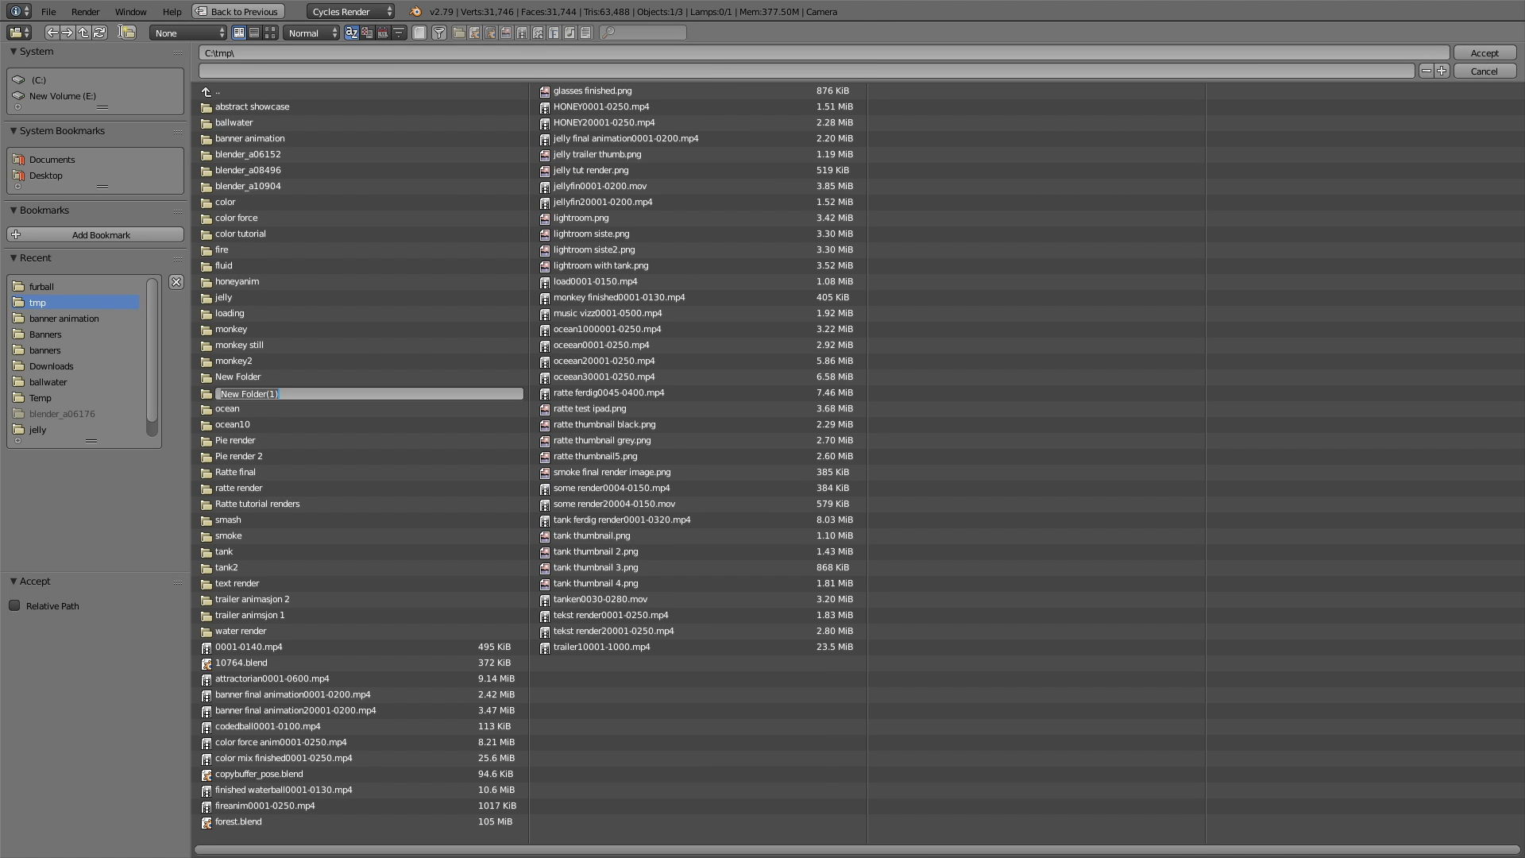
pyautogui.write('furballanim')
pyautogui.press('Return')
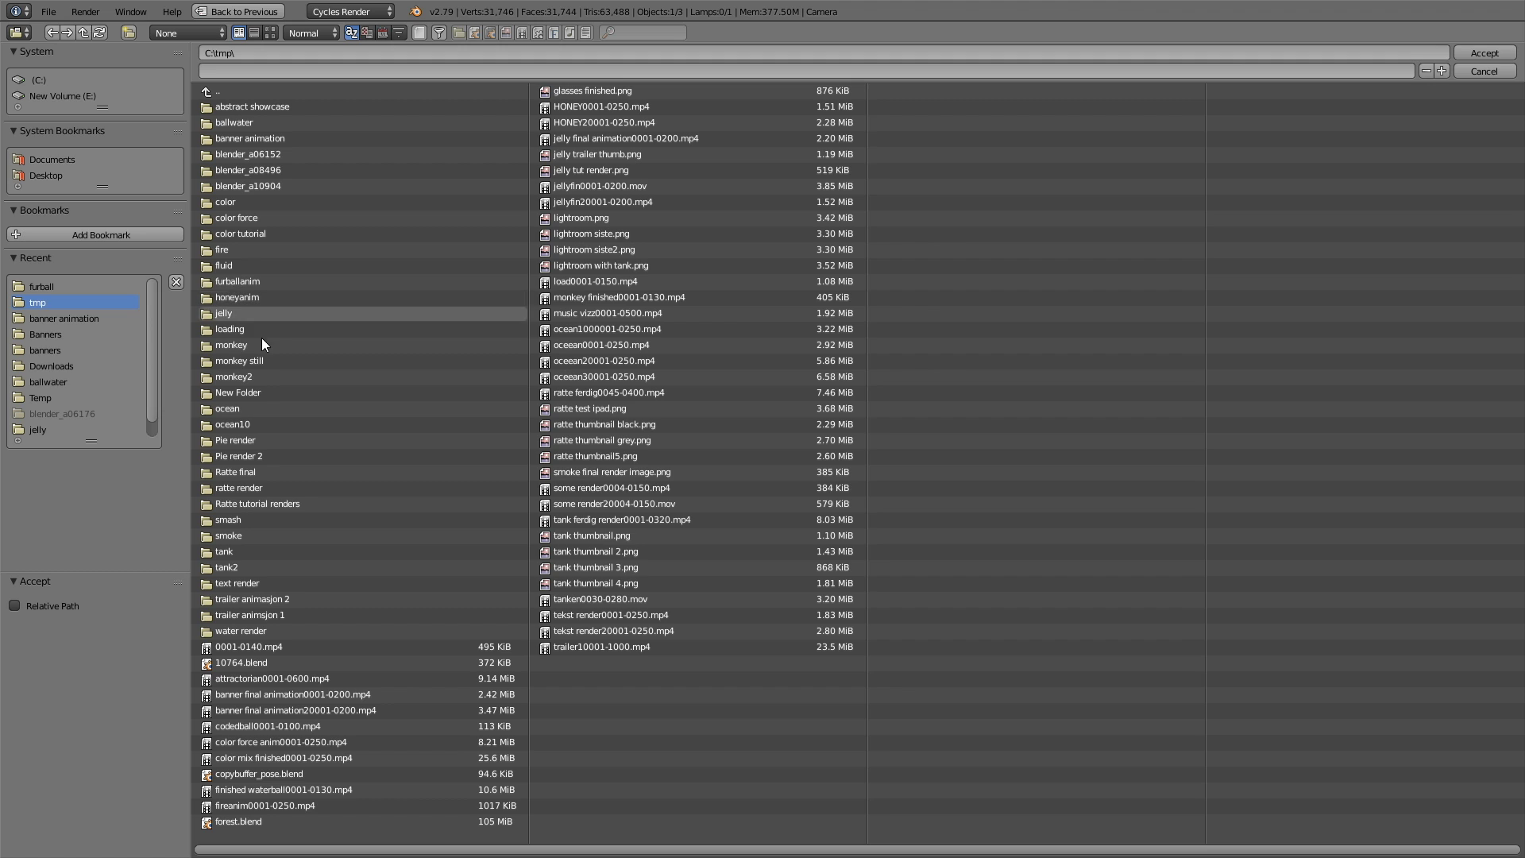
pyautogui.click(273, 281)
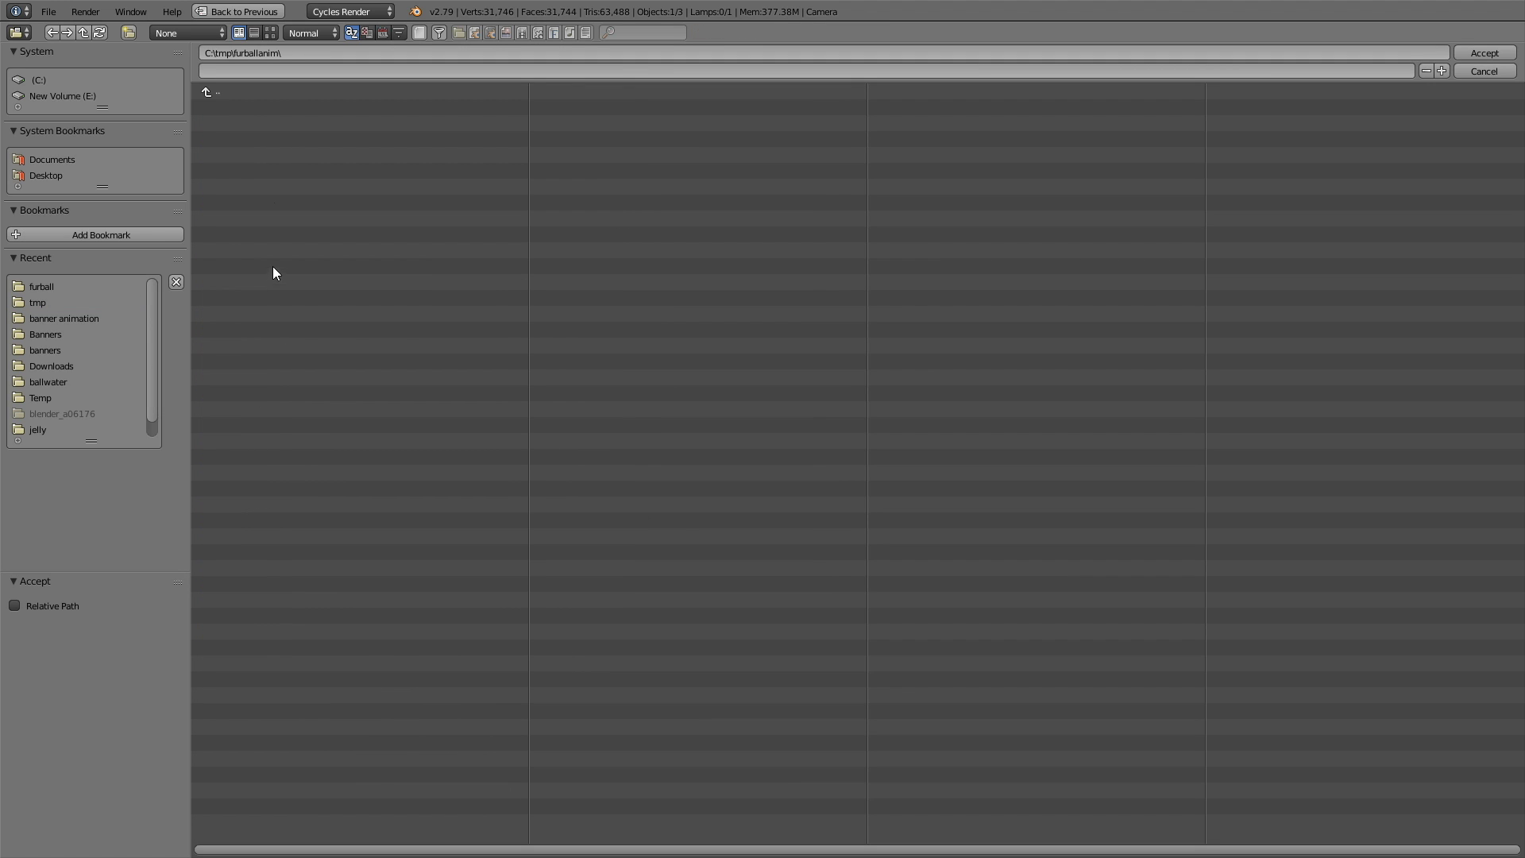
pyautogui.click(225, 68)
pyautogui.press('Return')
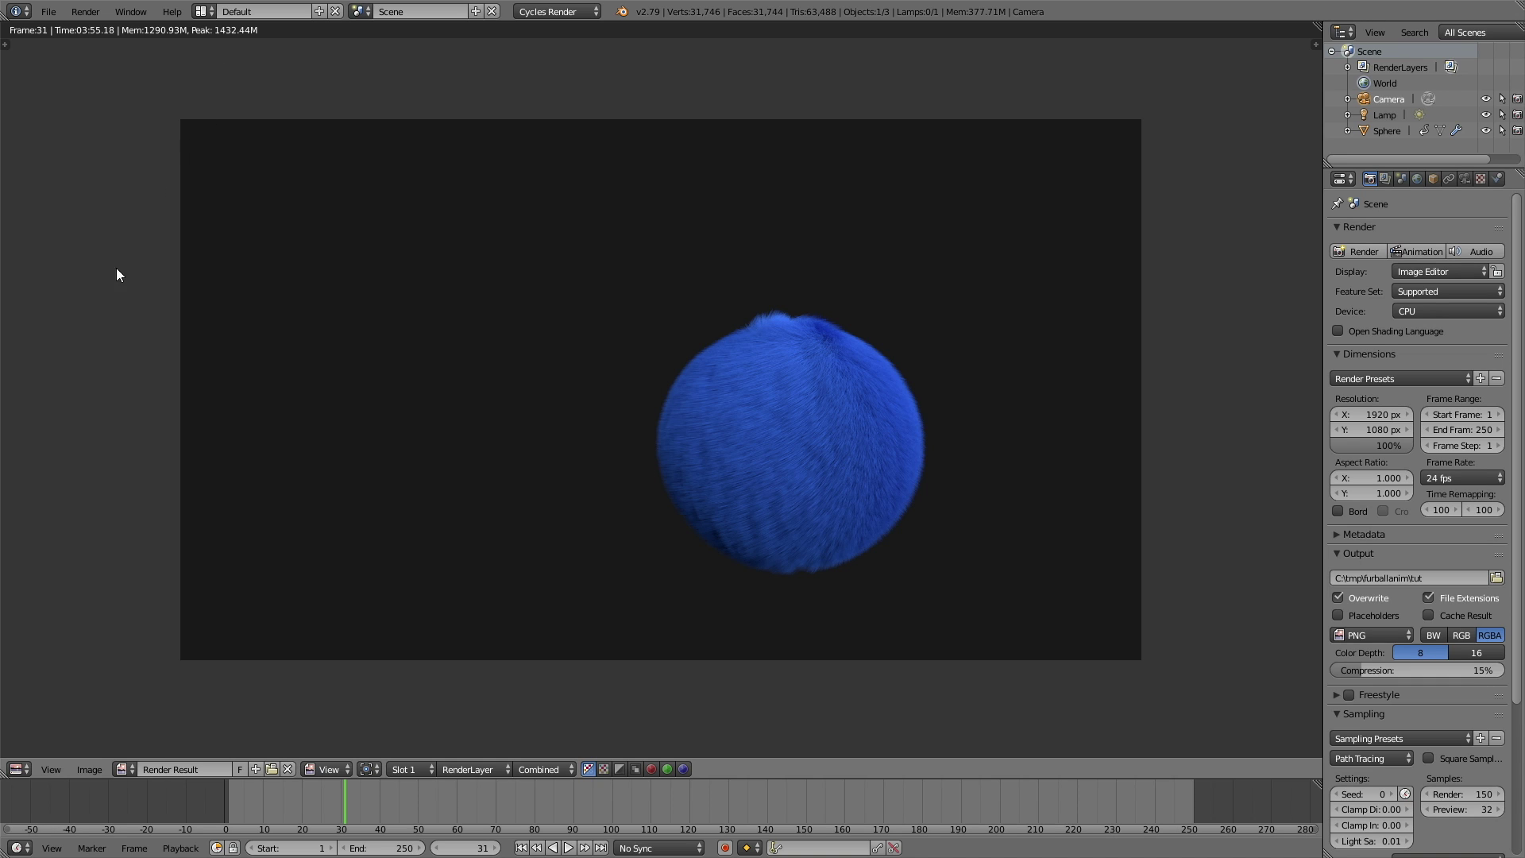
# Switch the render result area back to the 3D View and play the animation to find where to end it
pyautogui.click(19, 768)
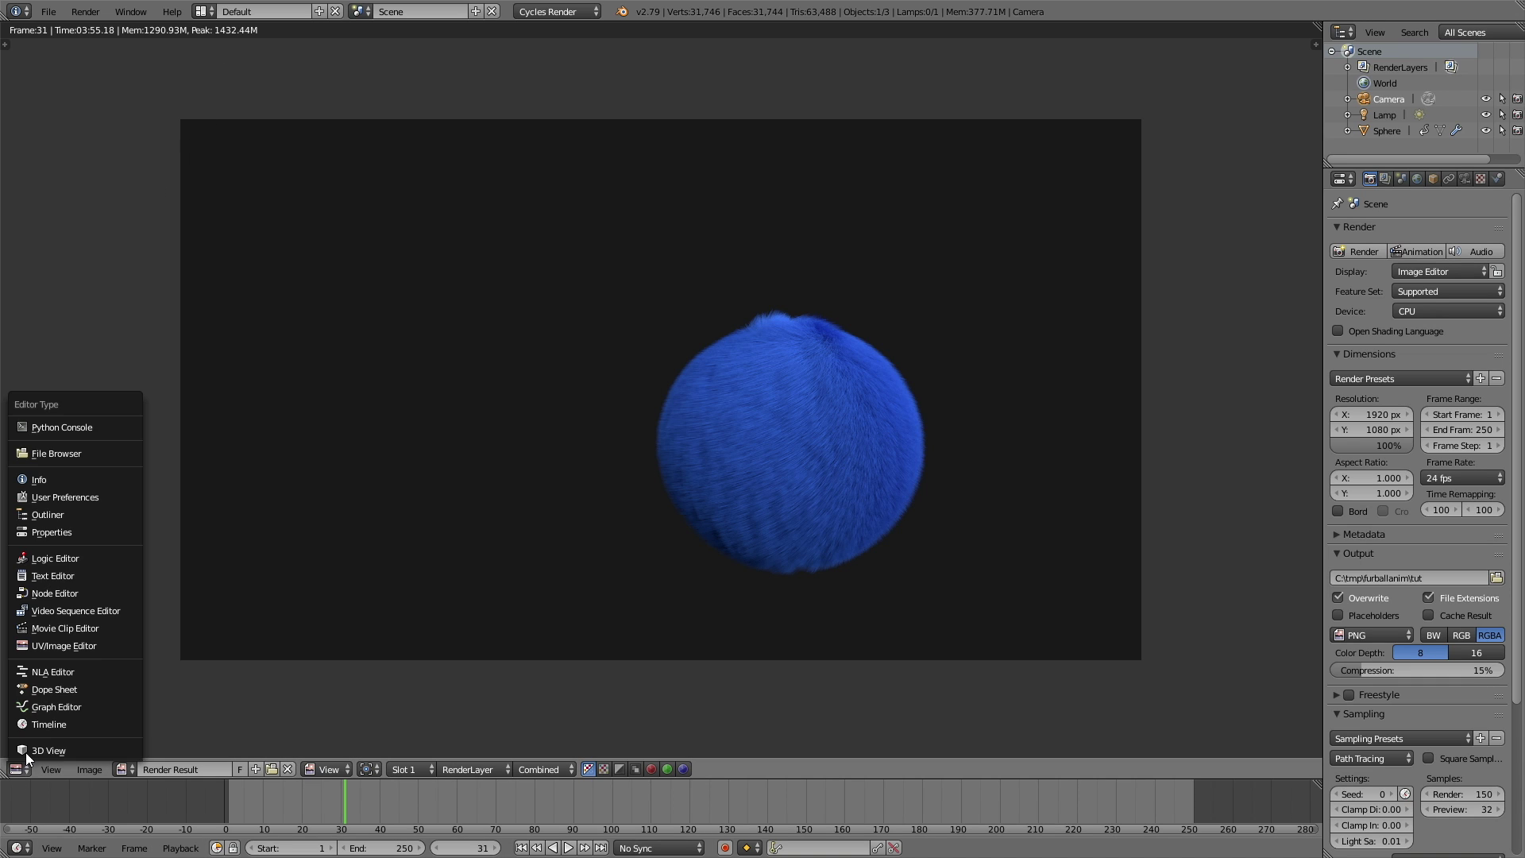
pyautogui.click(48, 750)
pyautogui.click(569, 847)
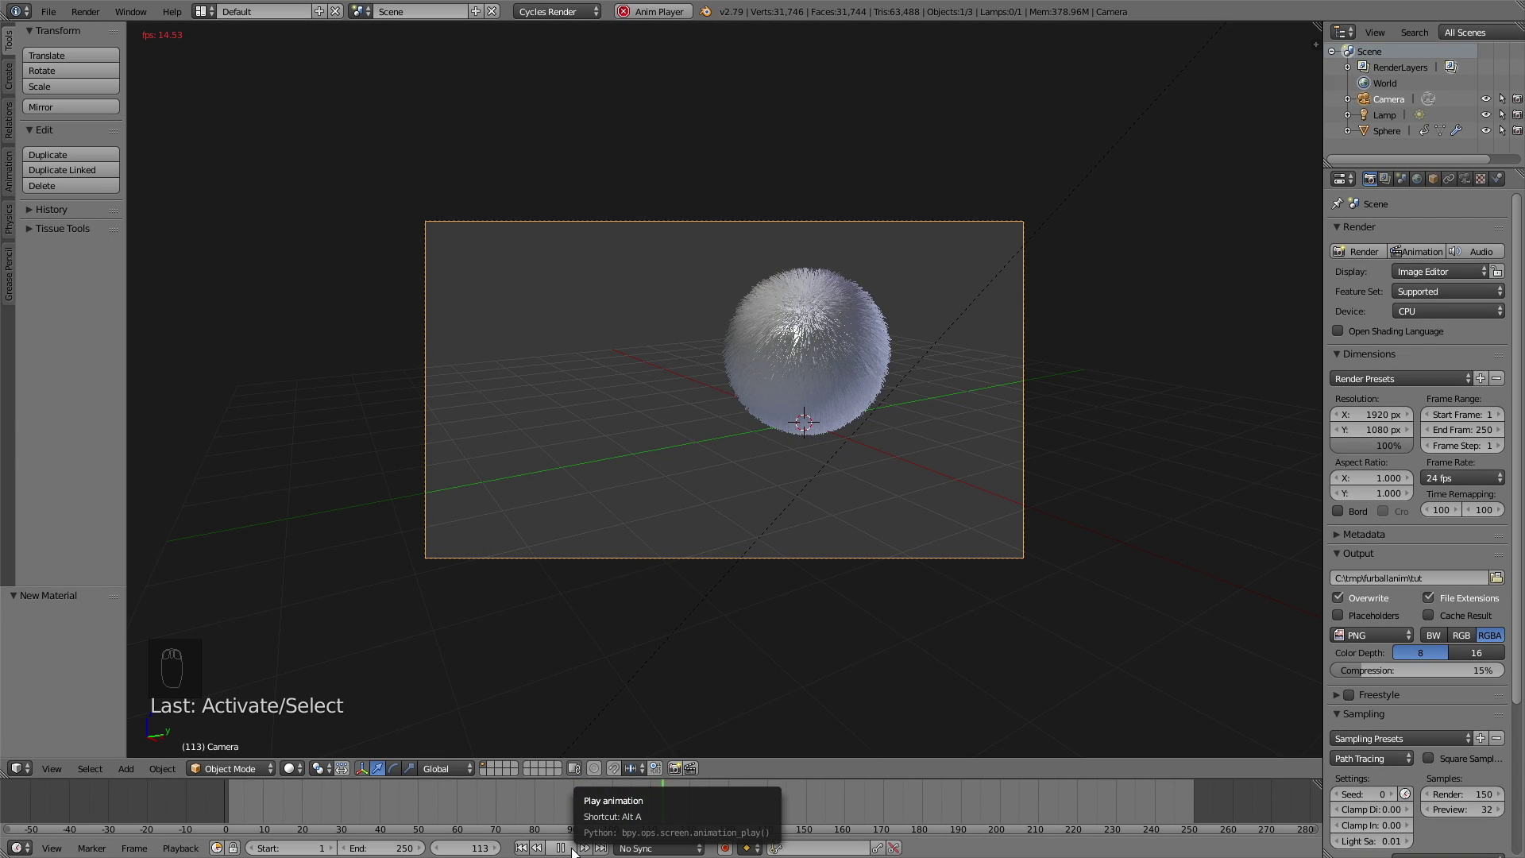
pyautogui.click(567, 848)
pyautogui.hotkey('alt', 'a')
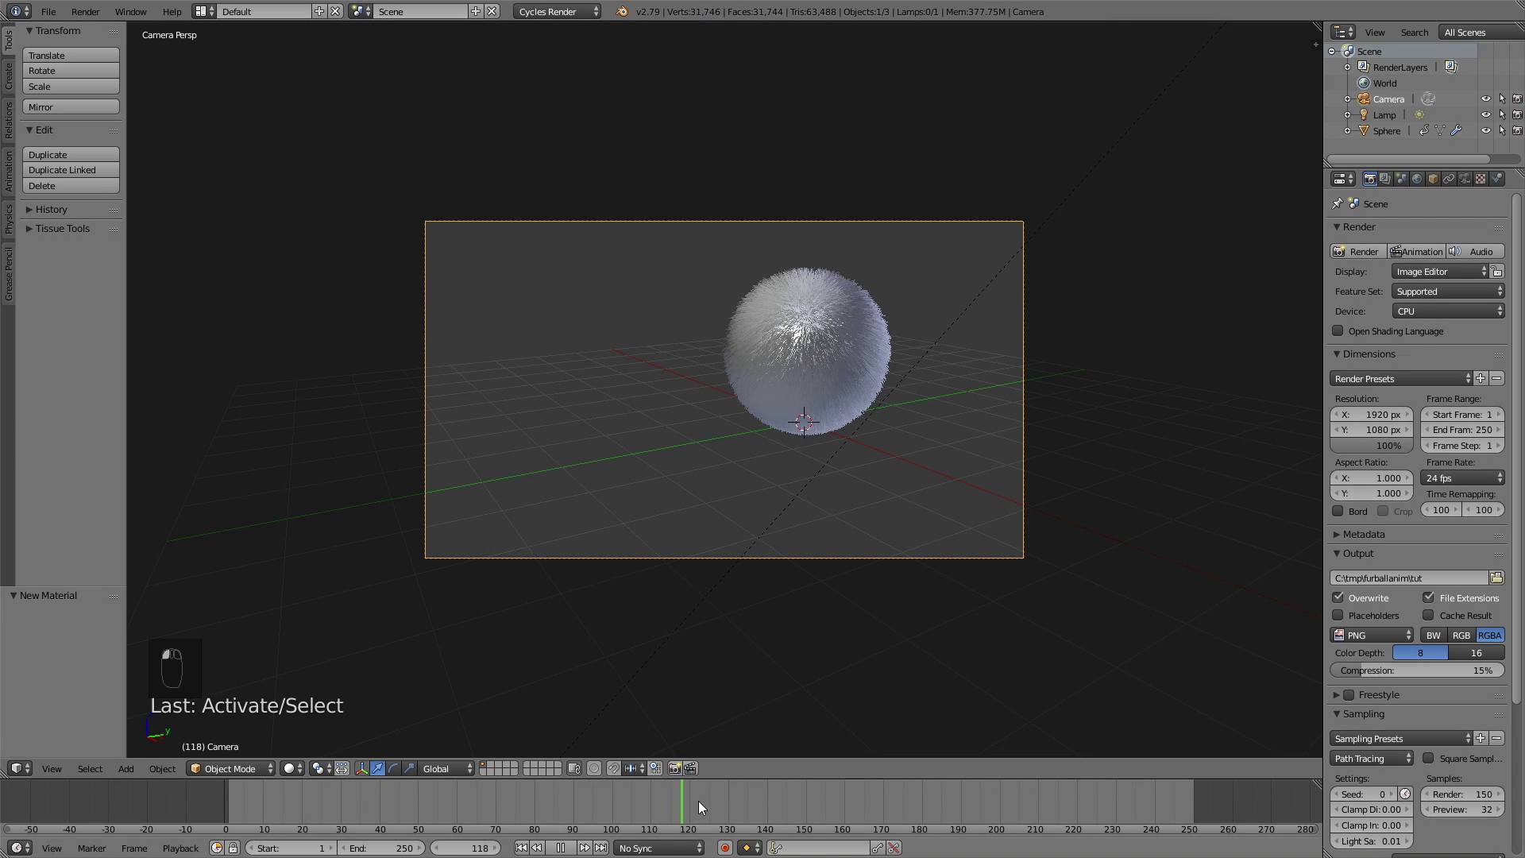
pyautogui.hotkey('alt', 'a')
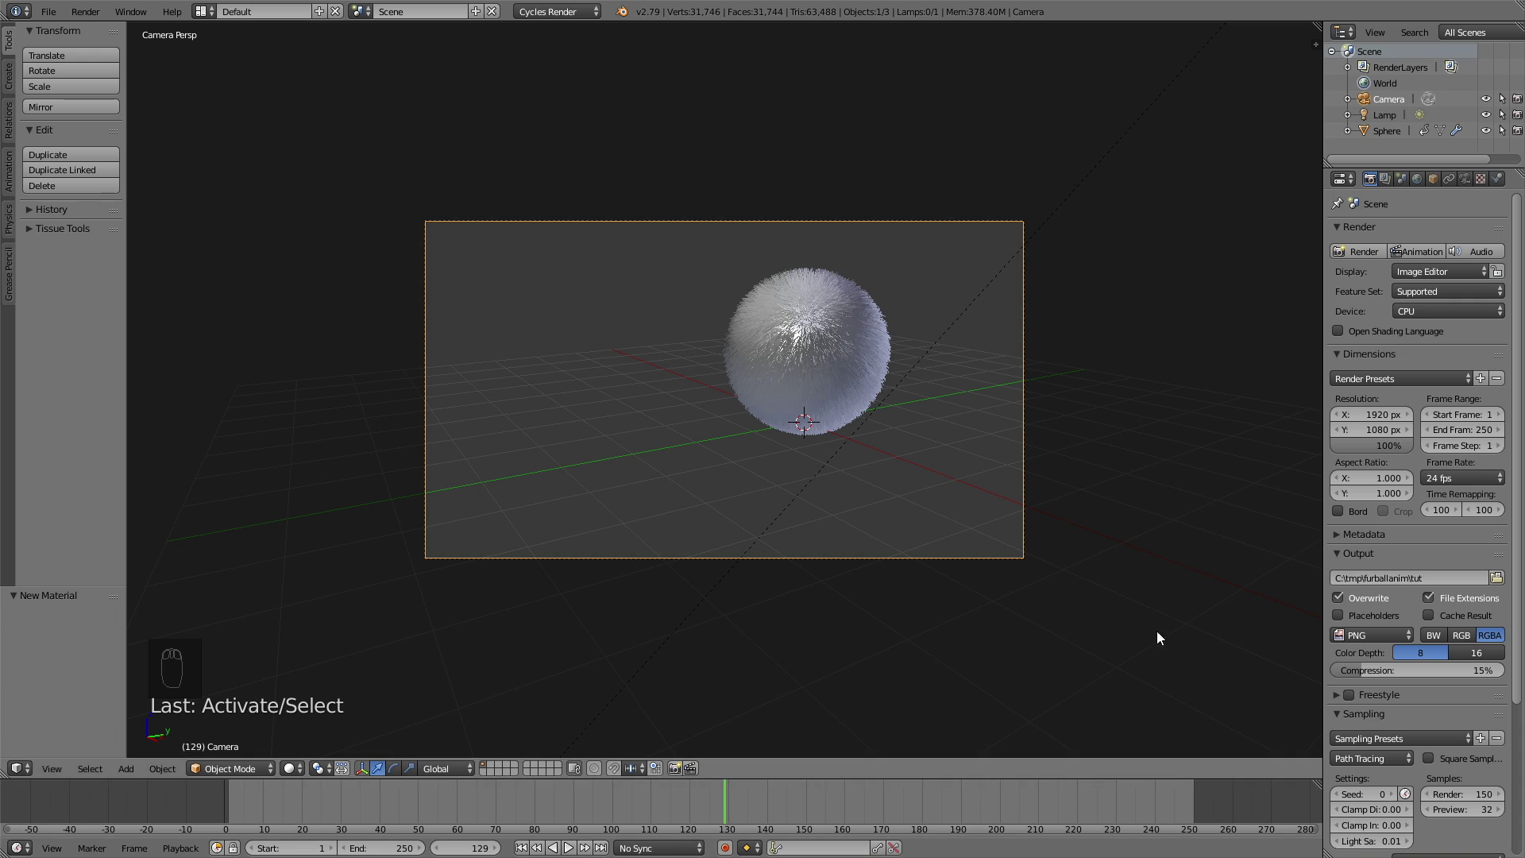
# Set the end frame of the render's frame range to 130
pyautogui.click(1447, 429)
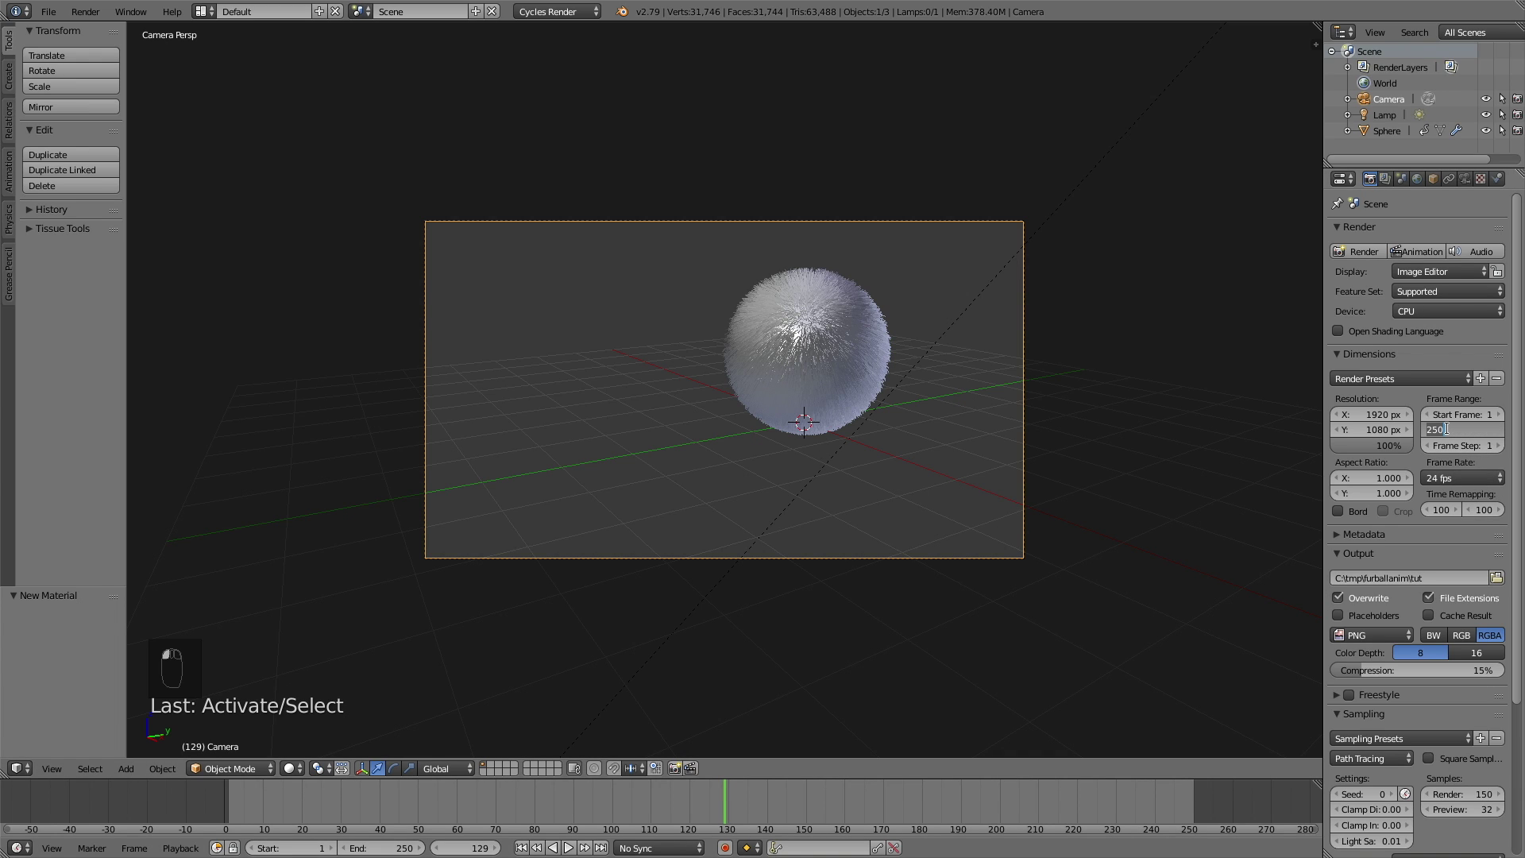
pyautogui.write('130')
pyautogui.press('Return')
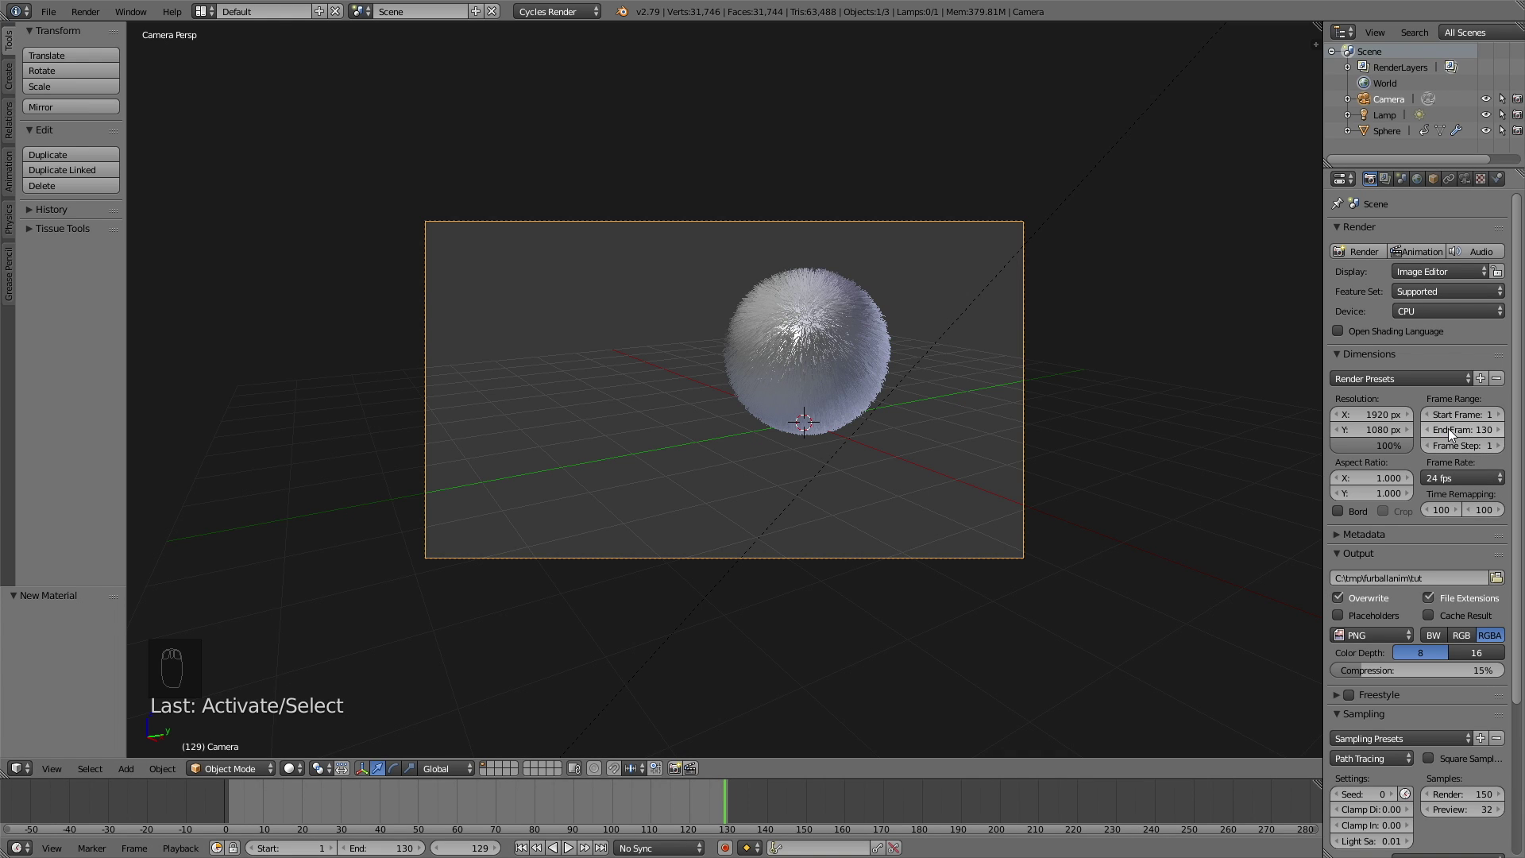
# Try to render the animation with the render device set to GPU Compute
pyautogui.scroll(-4, 1410, 517)
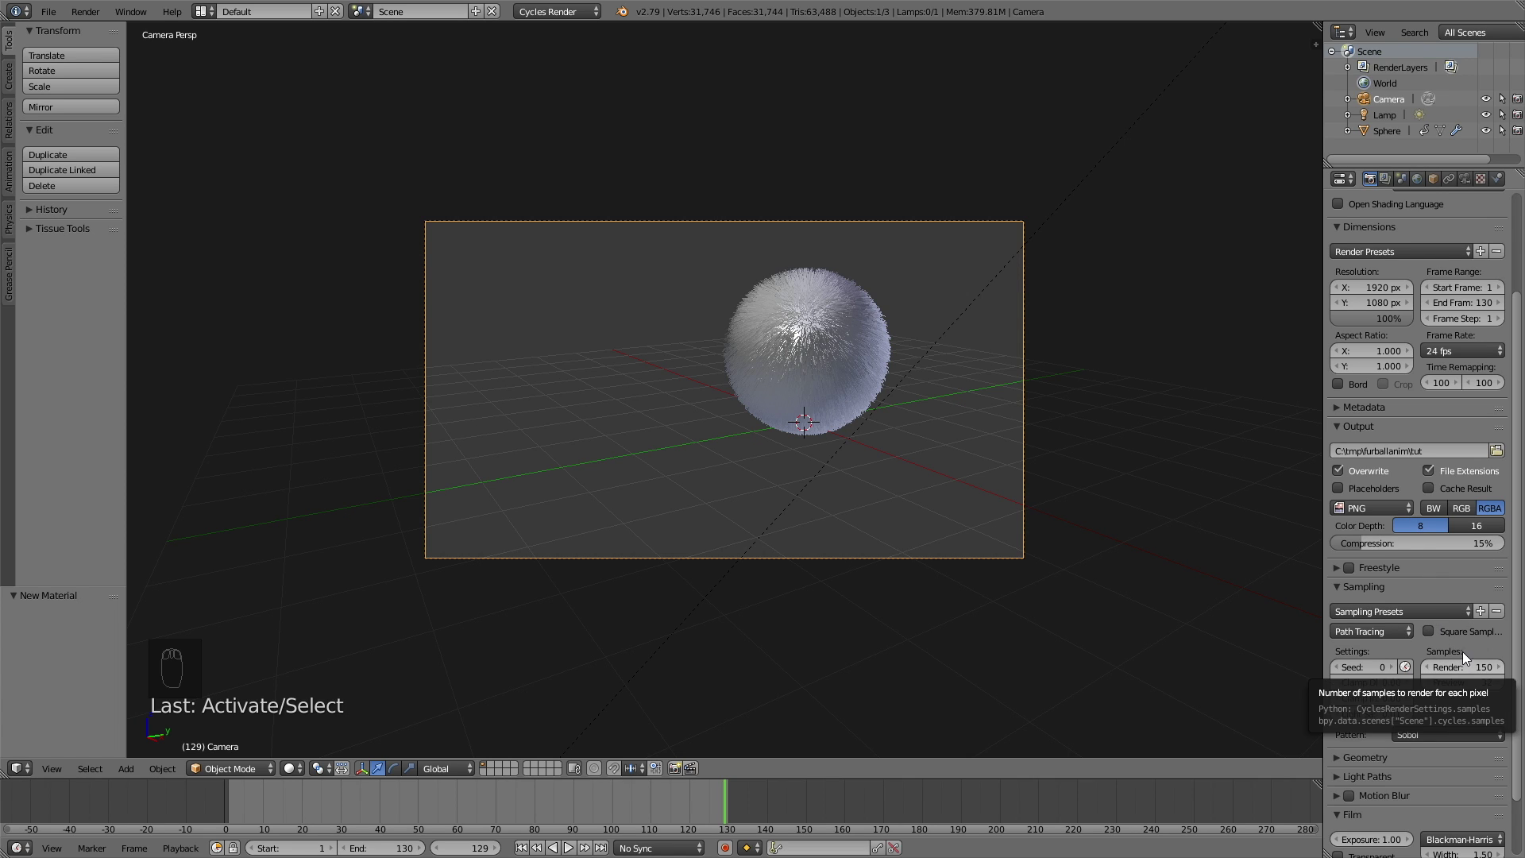
pyautogui.scroll(4, 1412, 248)
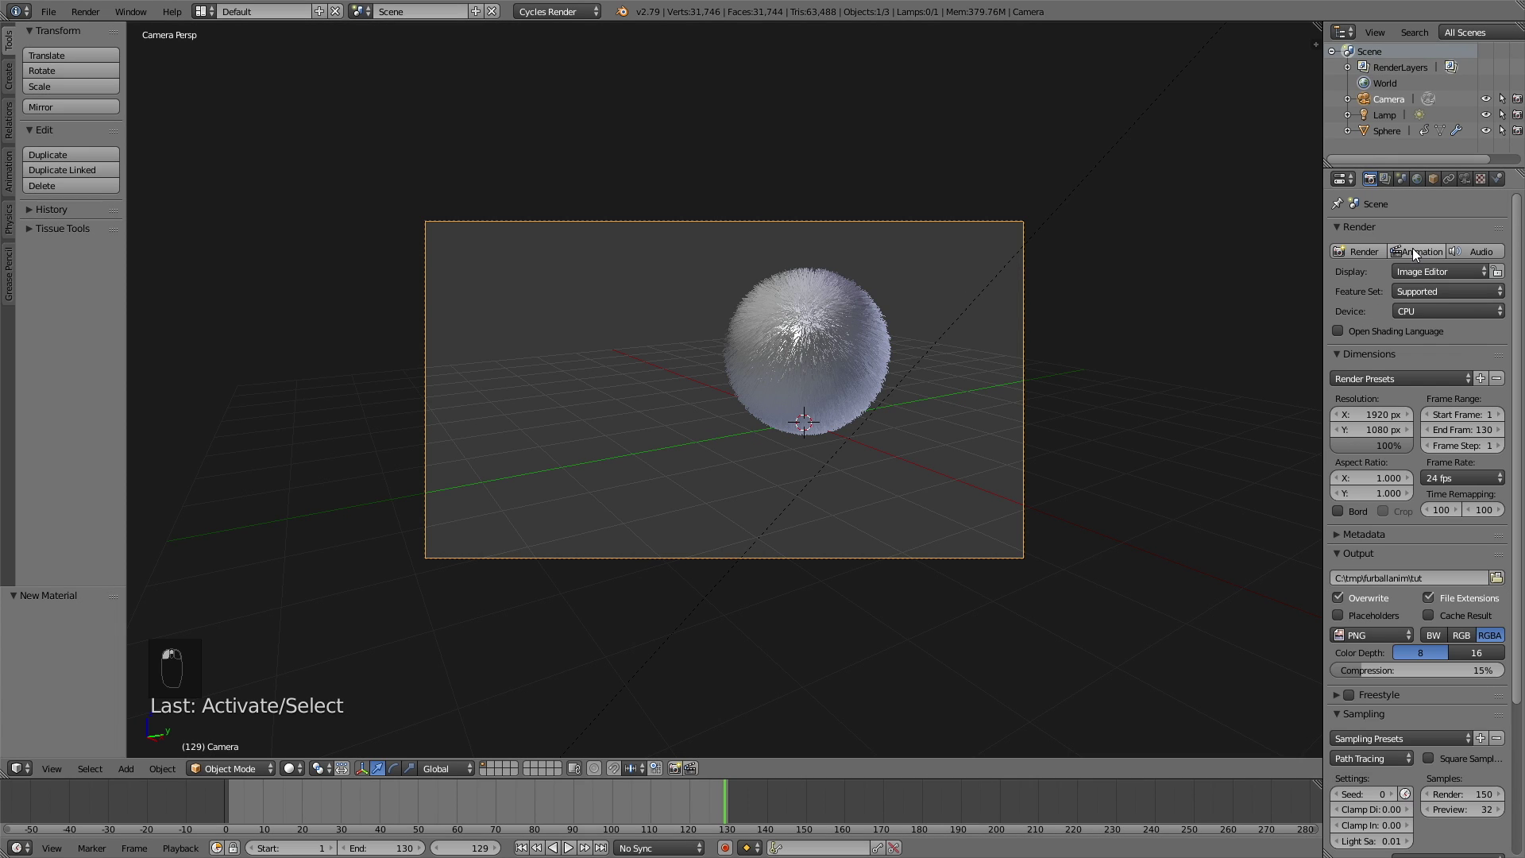
pyautogui.click(1413, 310)
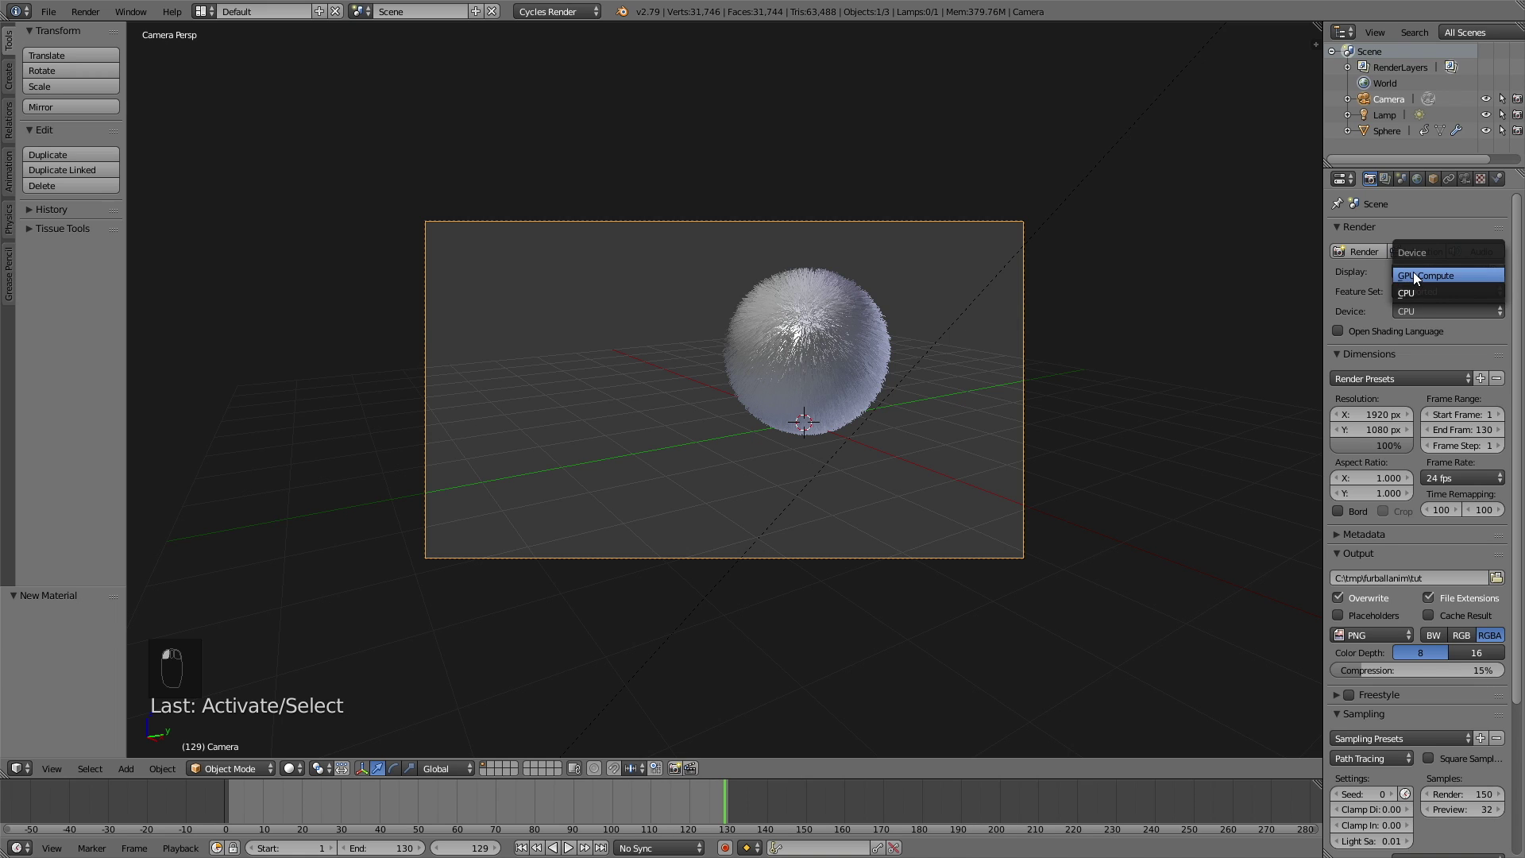
pyautogui.click(1414, 275)
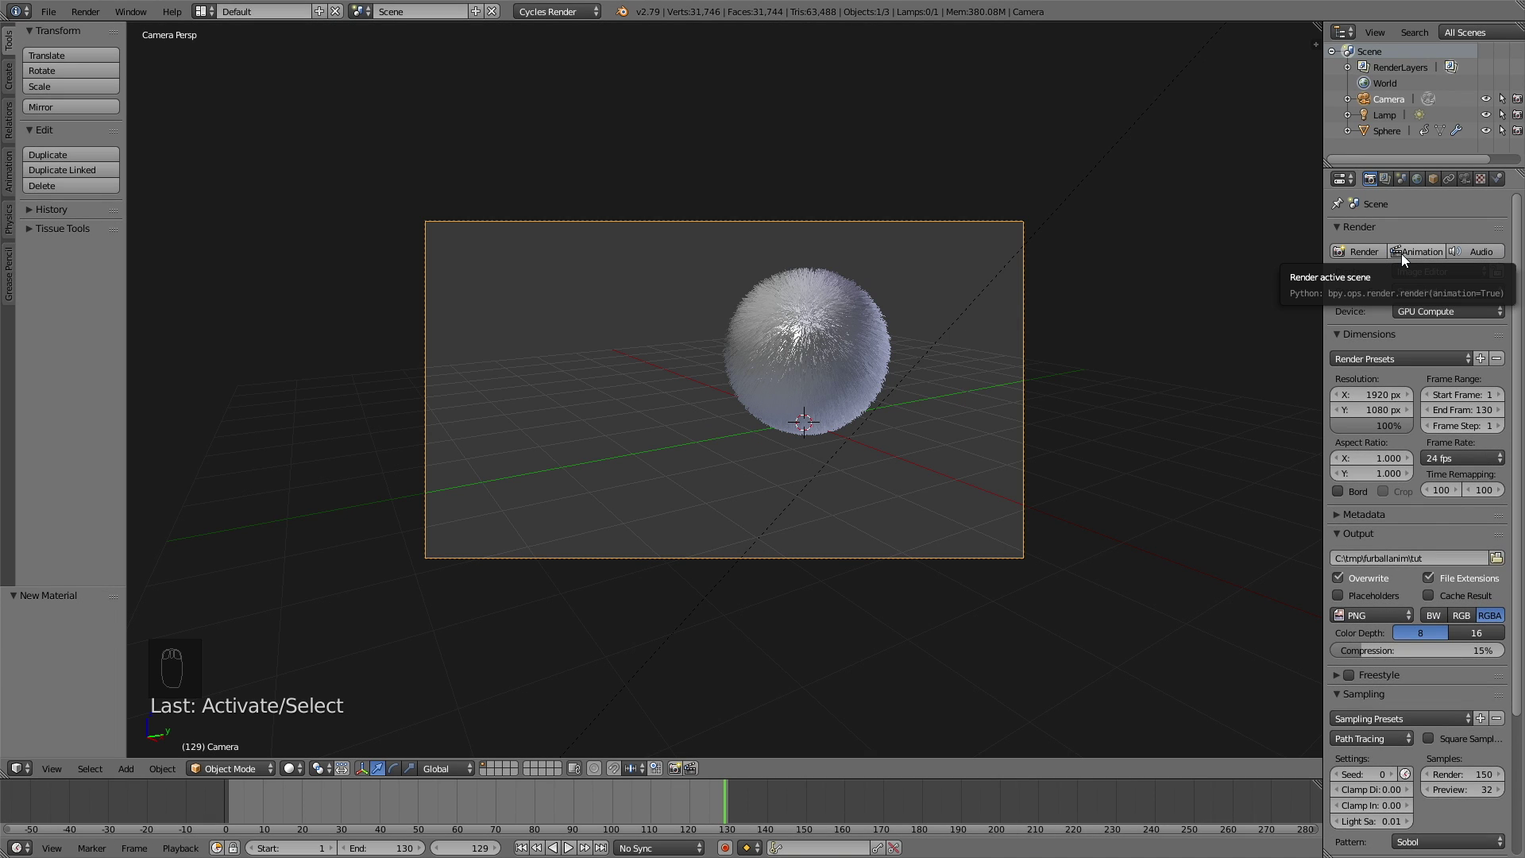
pyautogui.click(1402, 254)
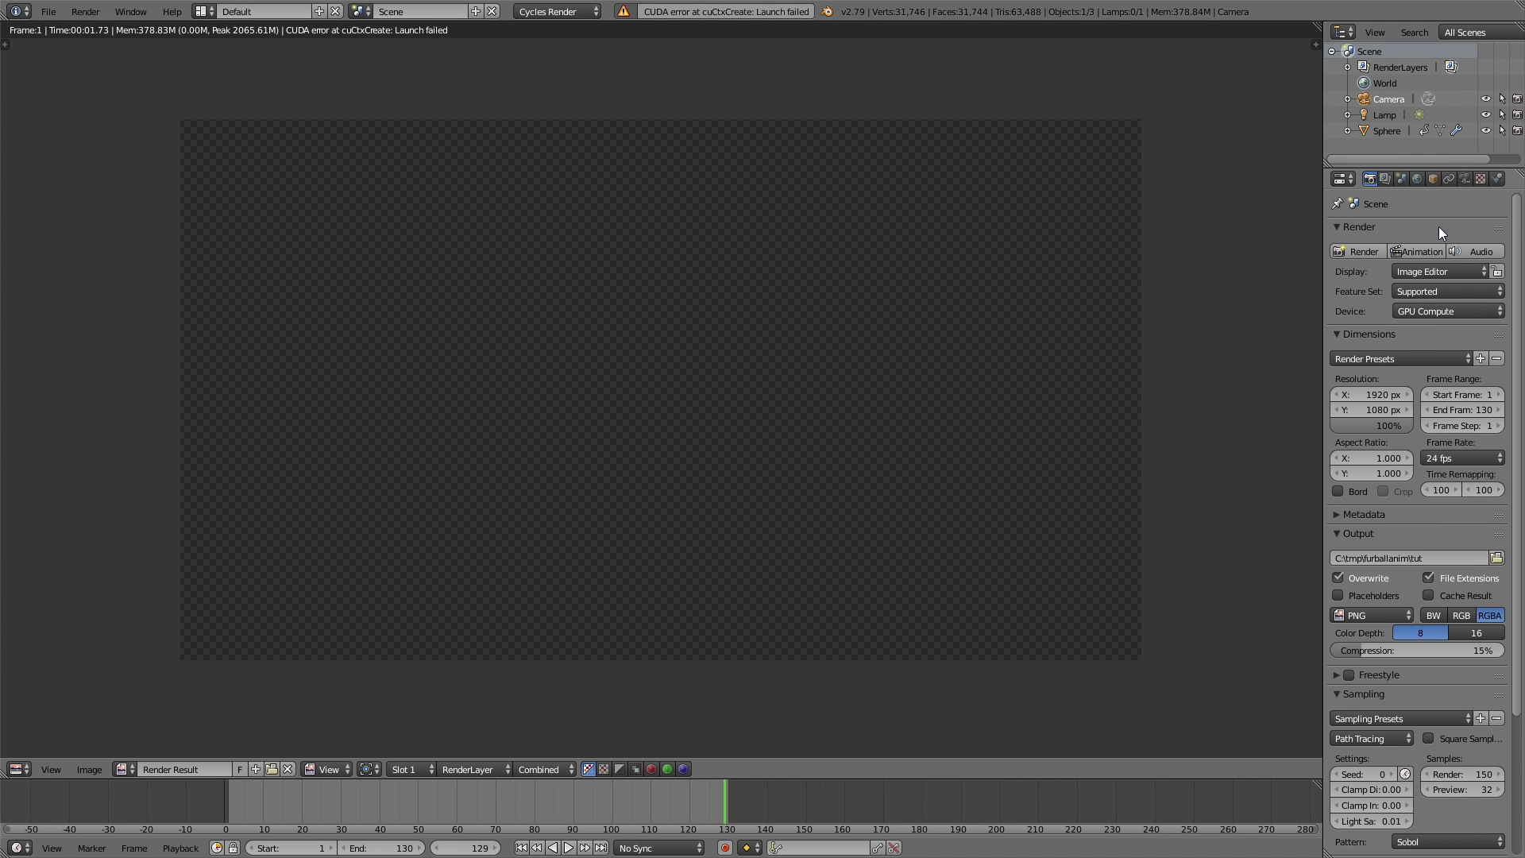
# Set the render device to CPU and start rendering the full animation
pyautogui.click(1452, 310)
pyautogui.click(1440, 291)
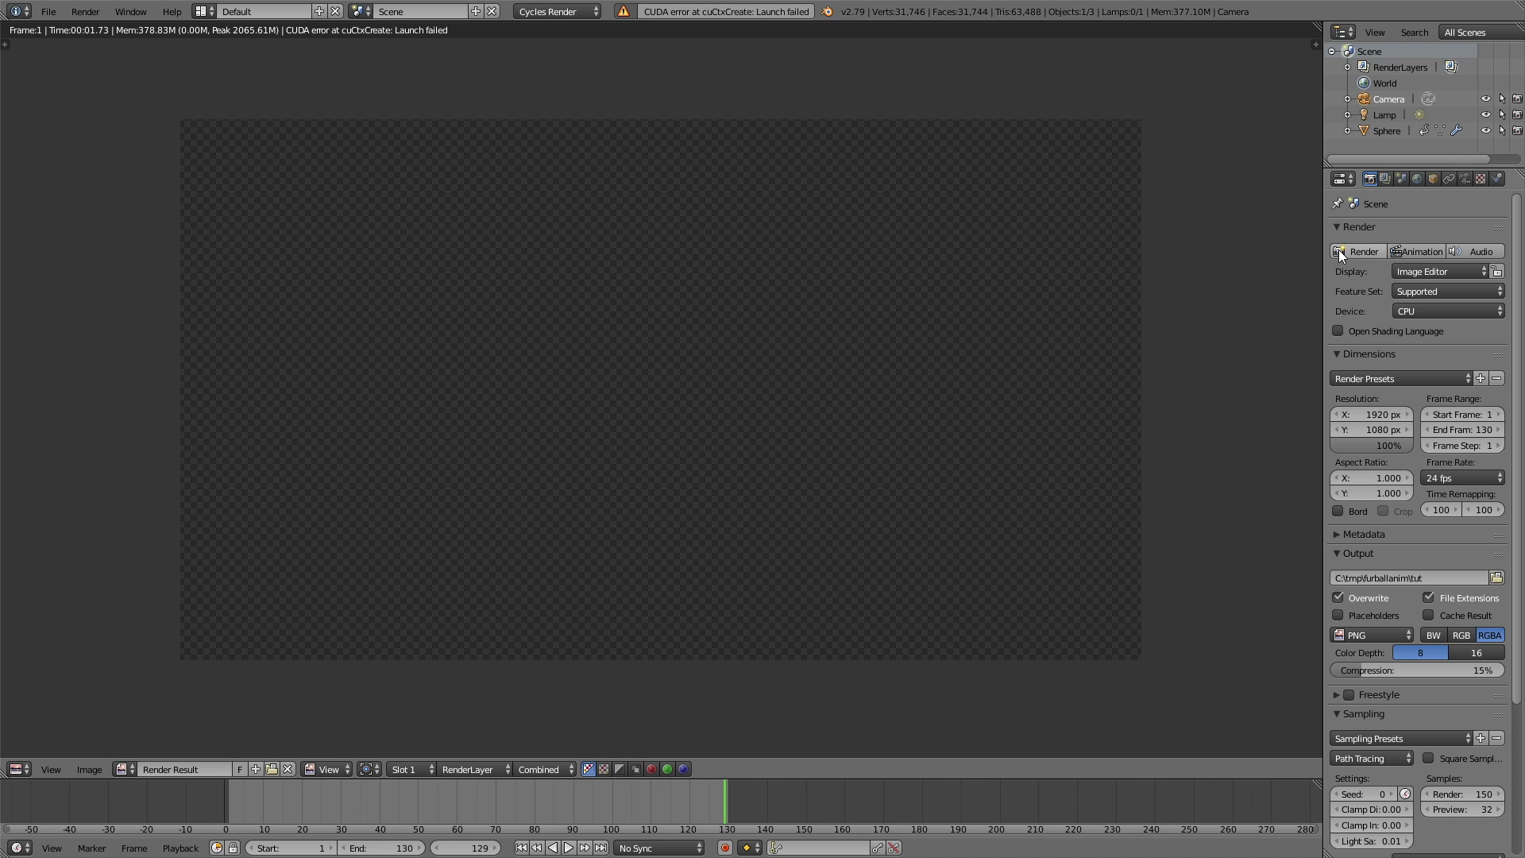
pyautogui.click(1408, 255)
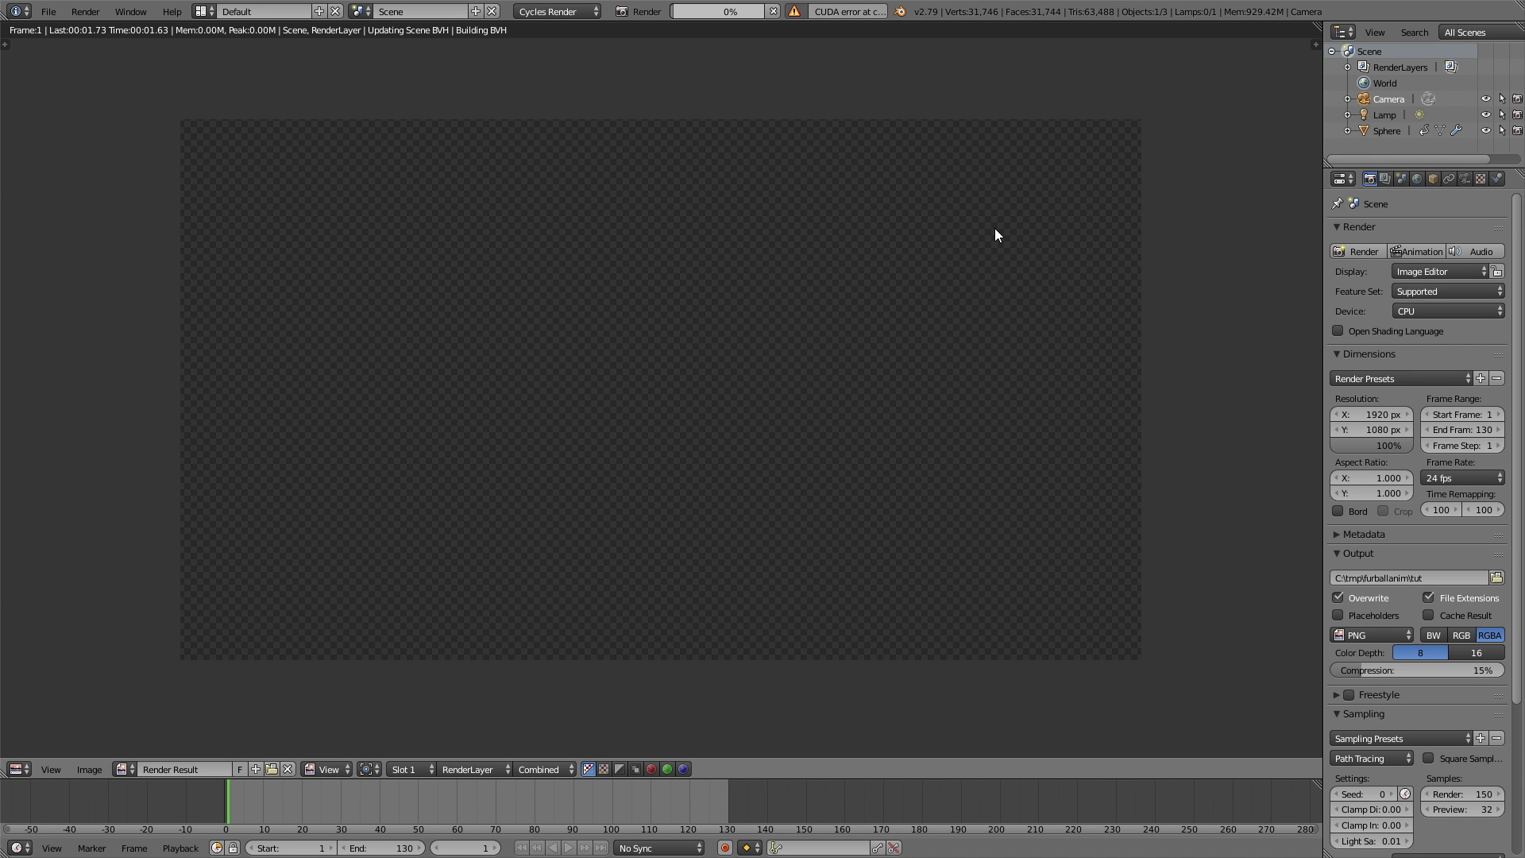